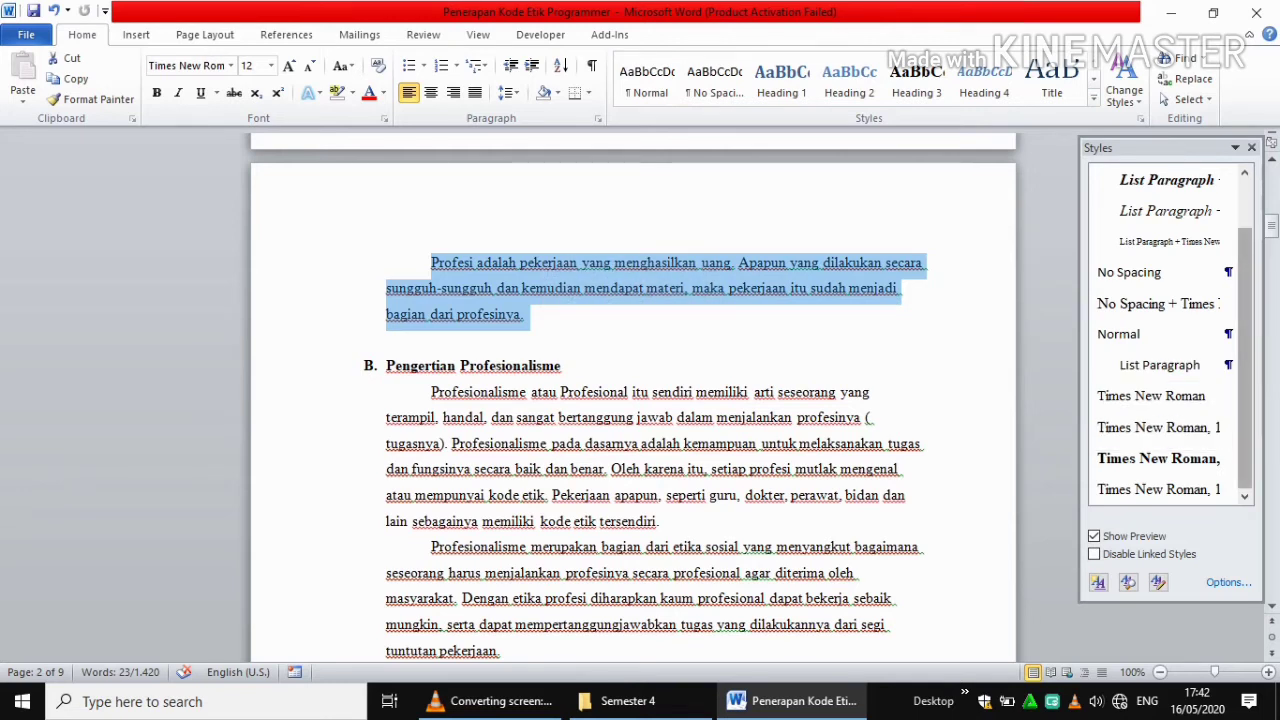
Step: Apply the List Paragraph + Times New Roman, 12 pt, Italic style to the paragraph beginning "Profesi adalah pekerjaan"
scroll(1165, 241, up, 1)
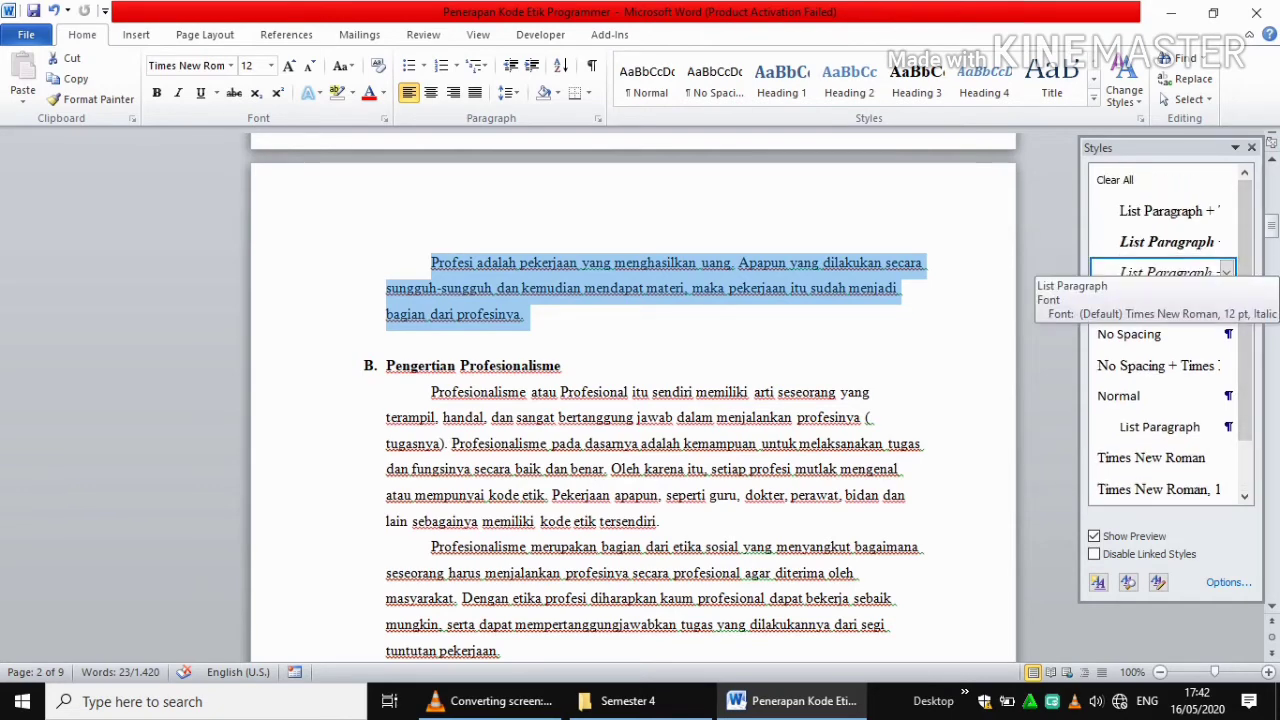
click(1165, 272)
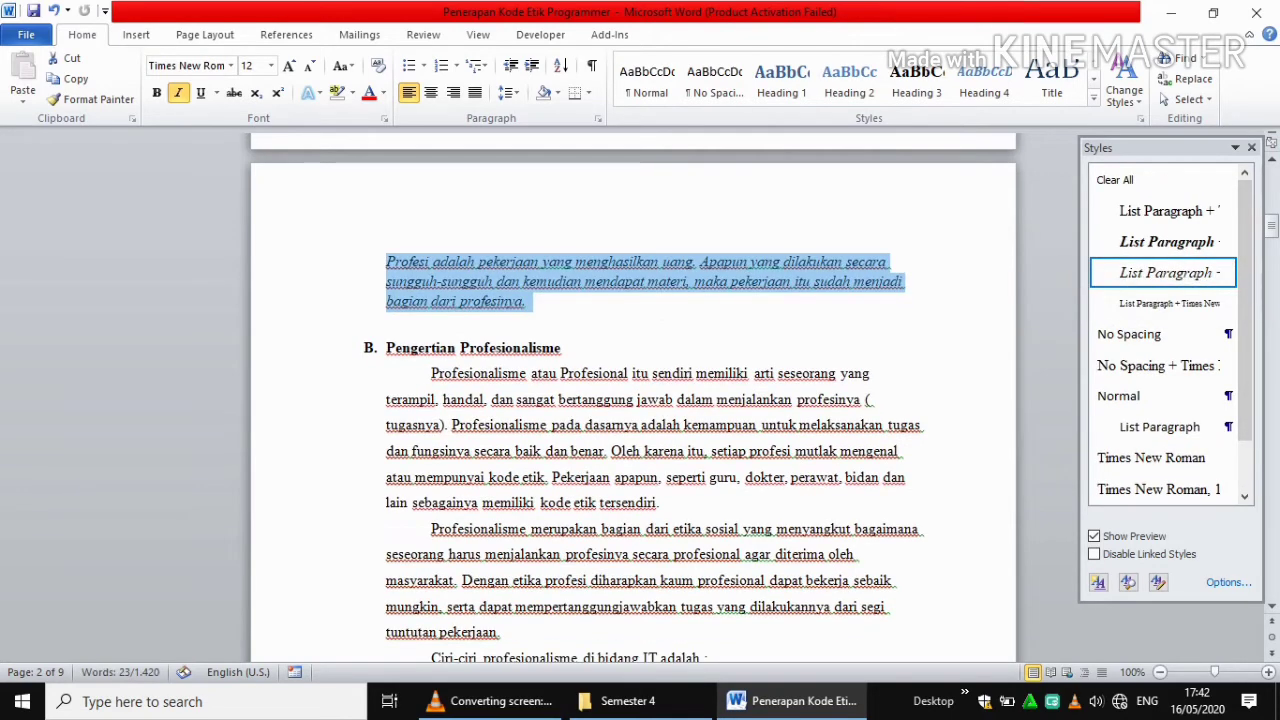
click(432, 321)
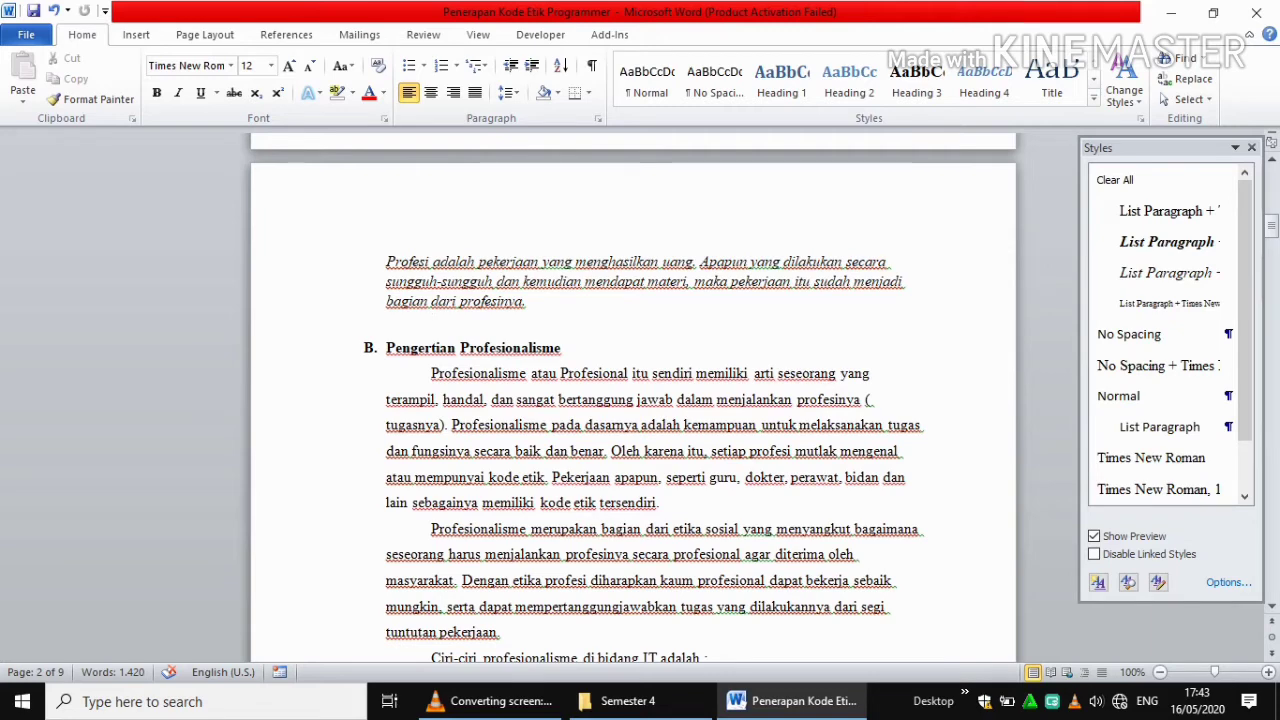
Step: Apply the Subtitle style to the first paragraph under the "Pengertian Profesionalisme" heading
key(Down)
key(Down)
key(shift+Down)
key(shift+Down)
key(shift+Down)
key(shift+Down)
key(shift+Down)
key(shift+Down)
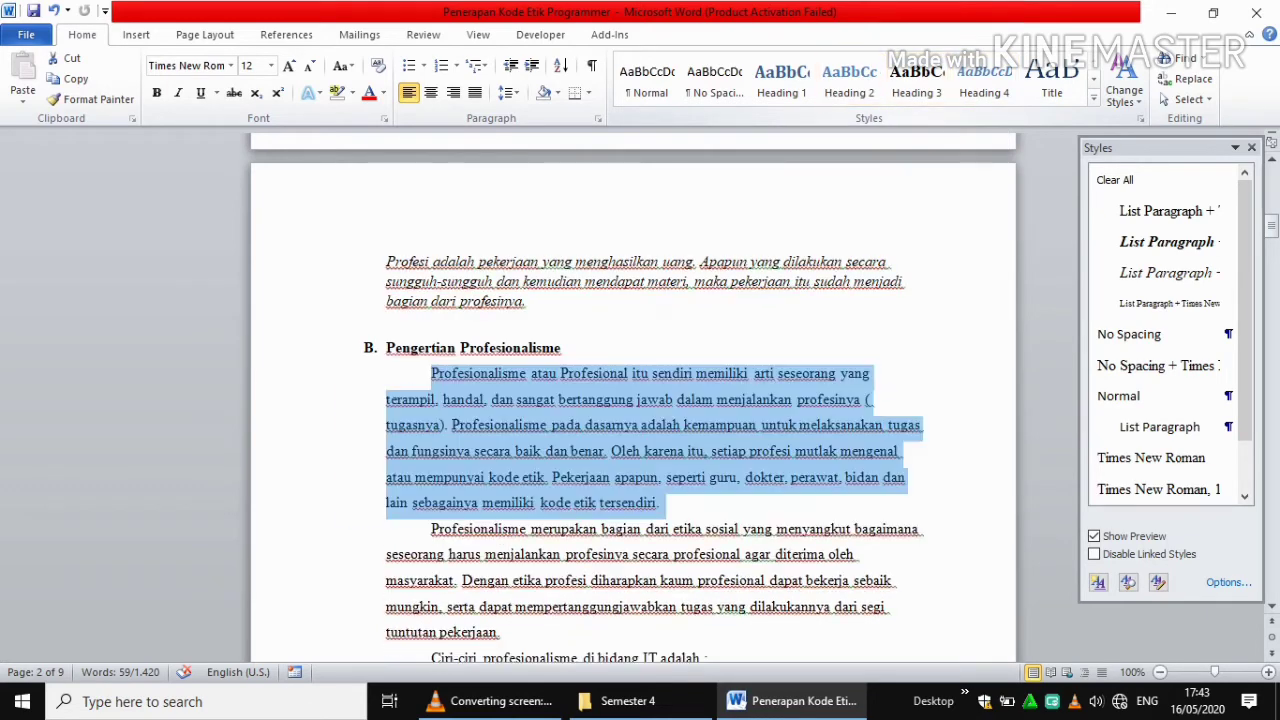
click(1094, 98)
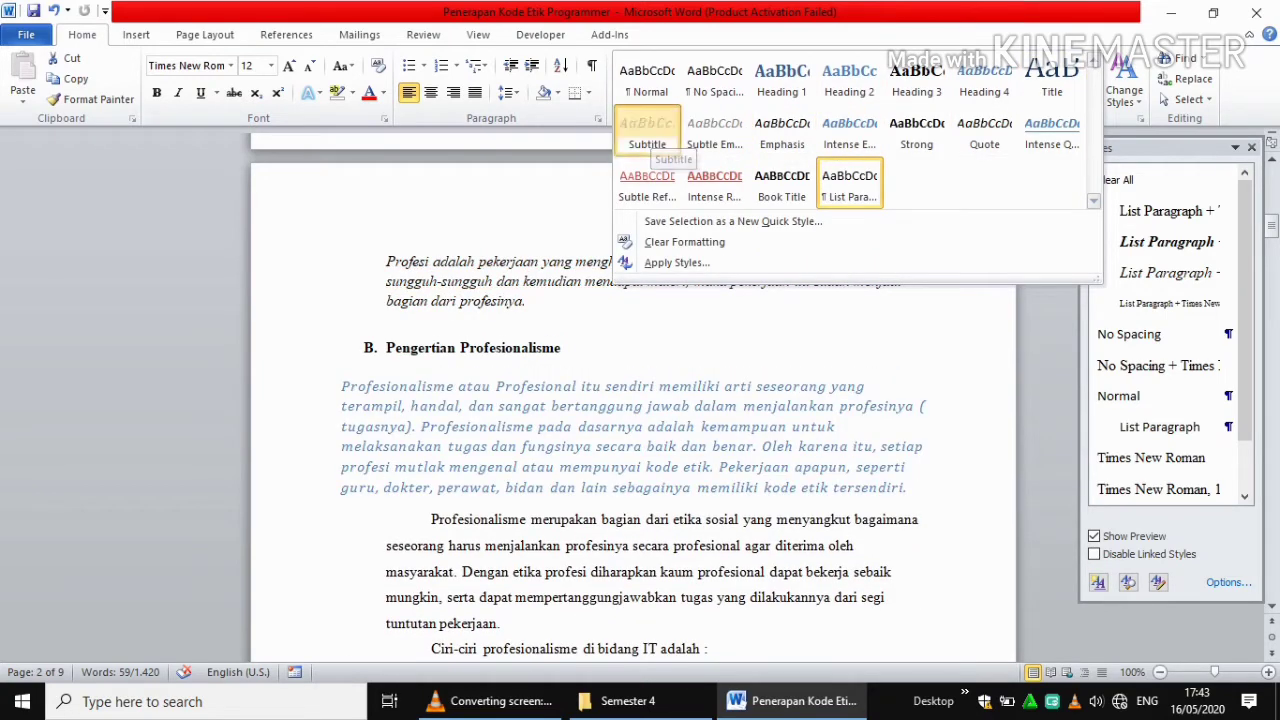
click(647, 130)
click(432, 321)
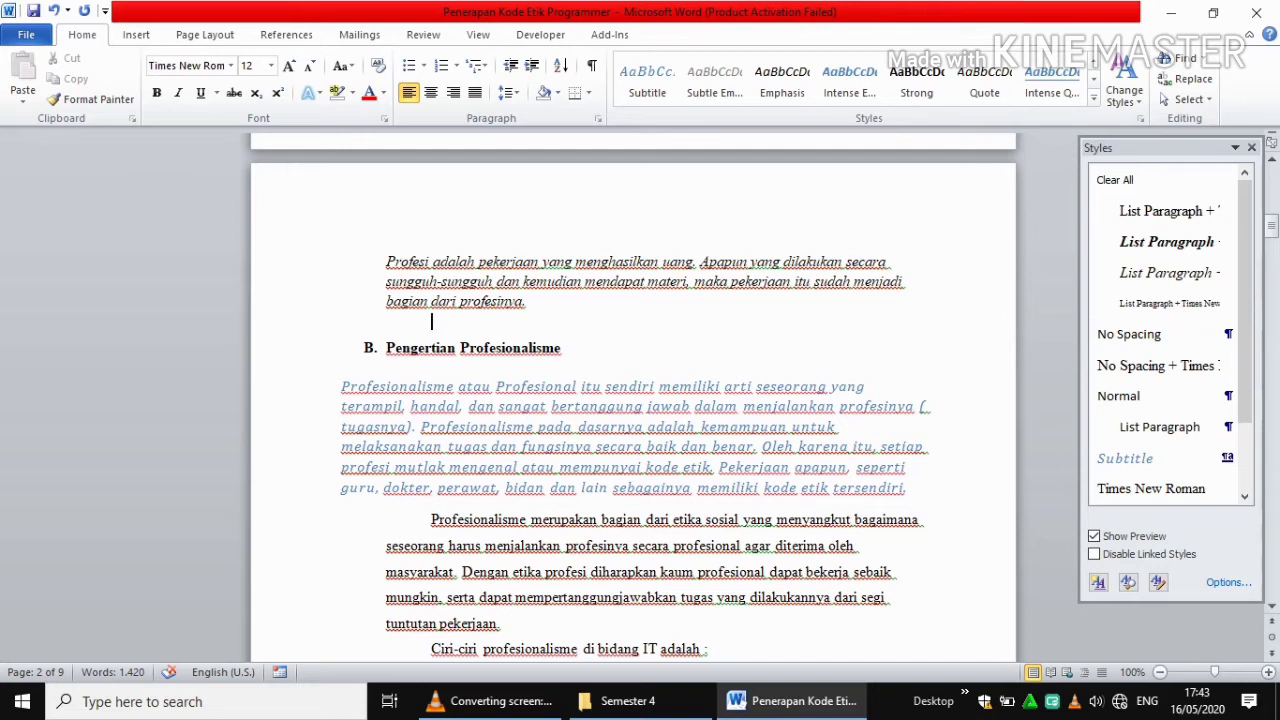
Step: Check that Keep track of formatting is enabled in the advanced editing options and accept the settings
click(562, 348)
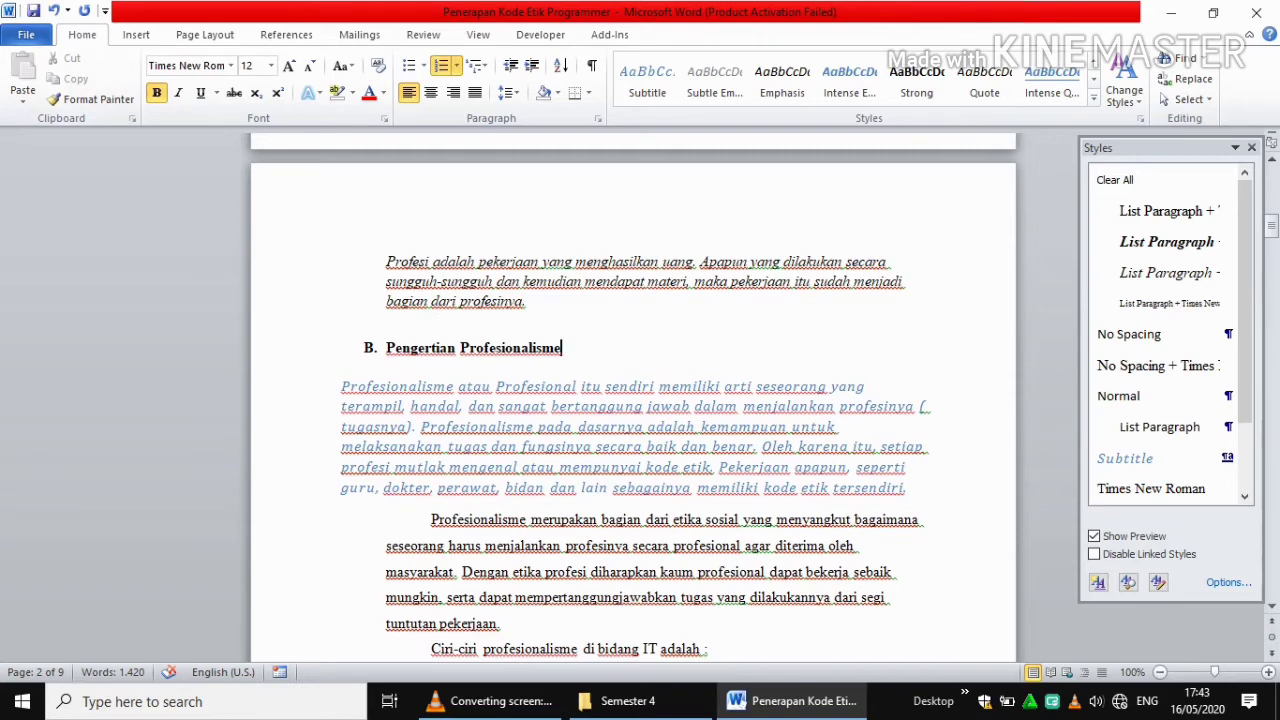
click(26, 34)
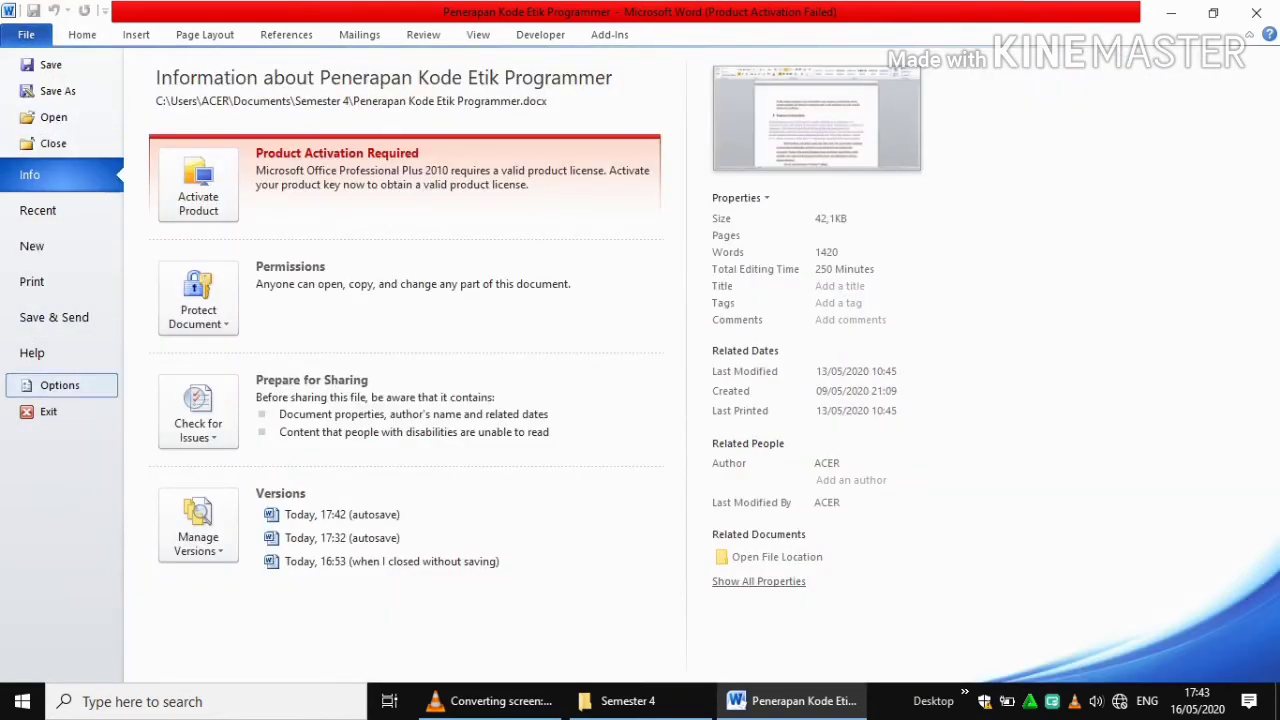
click(60, 385)
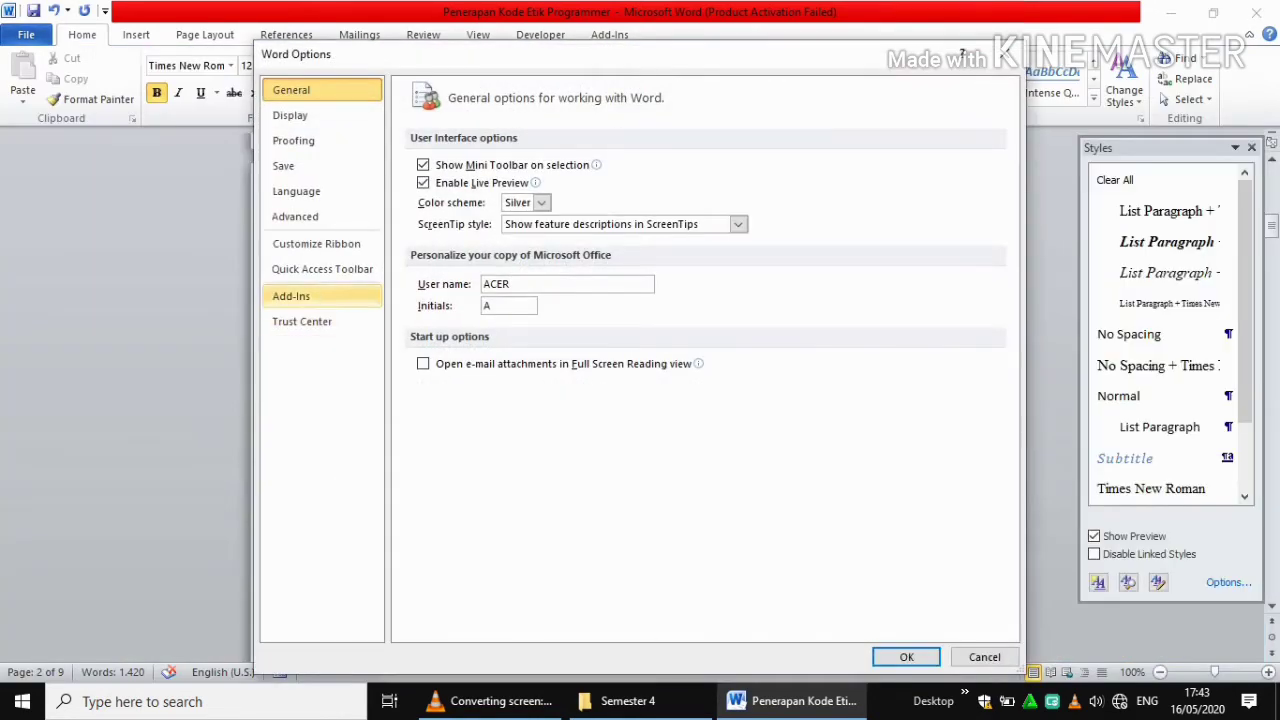
click(295, 216)
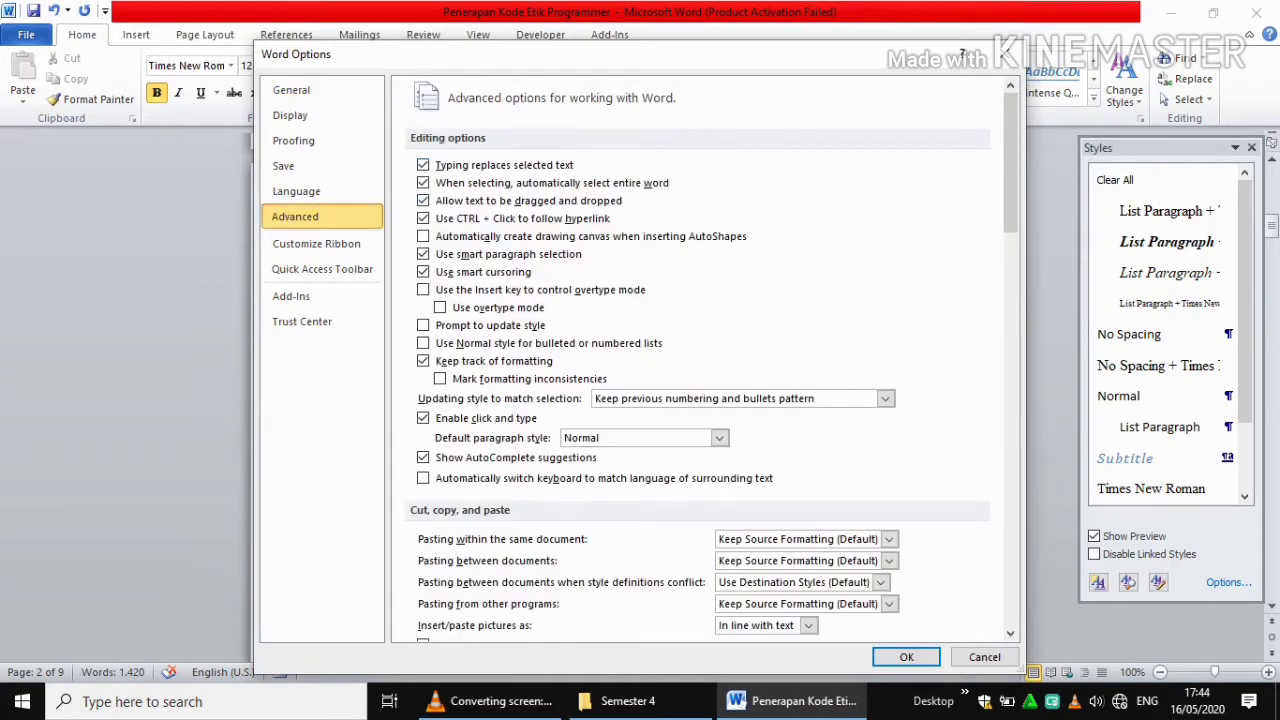
click(423, 360)
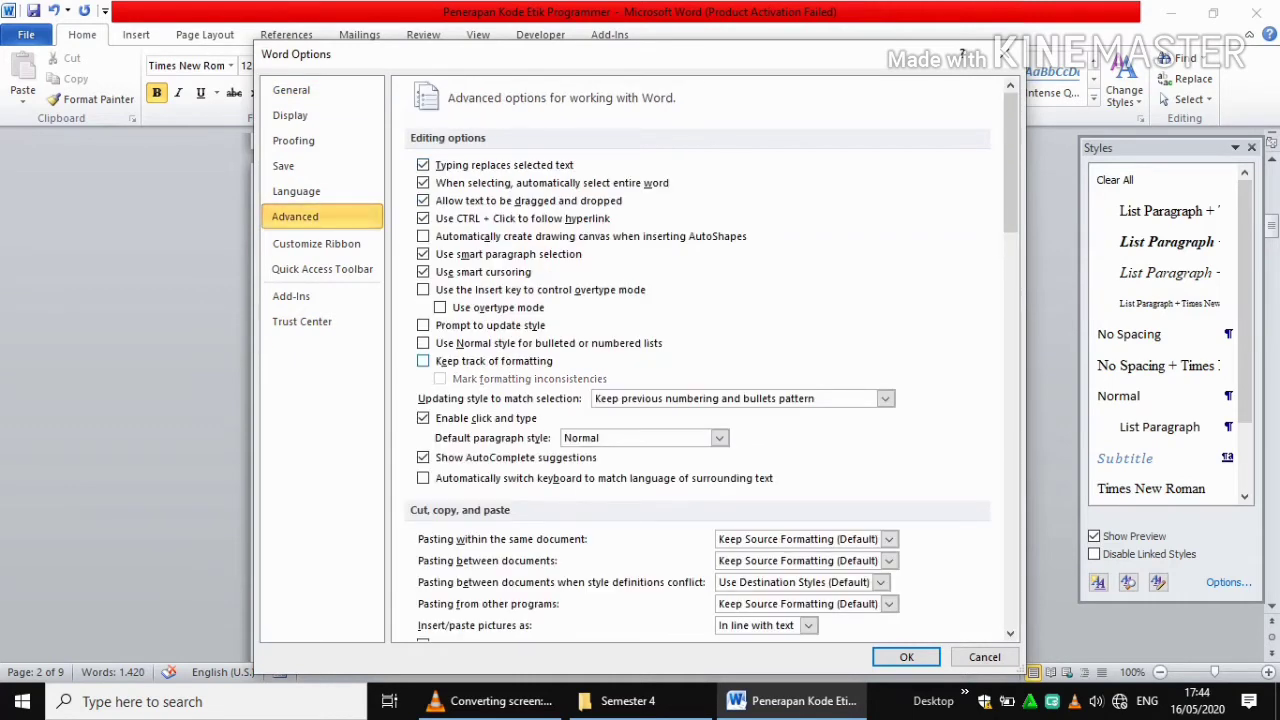
click(423, 360)
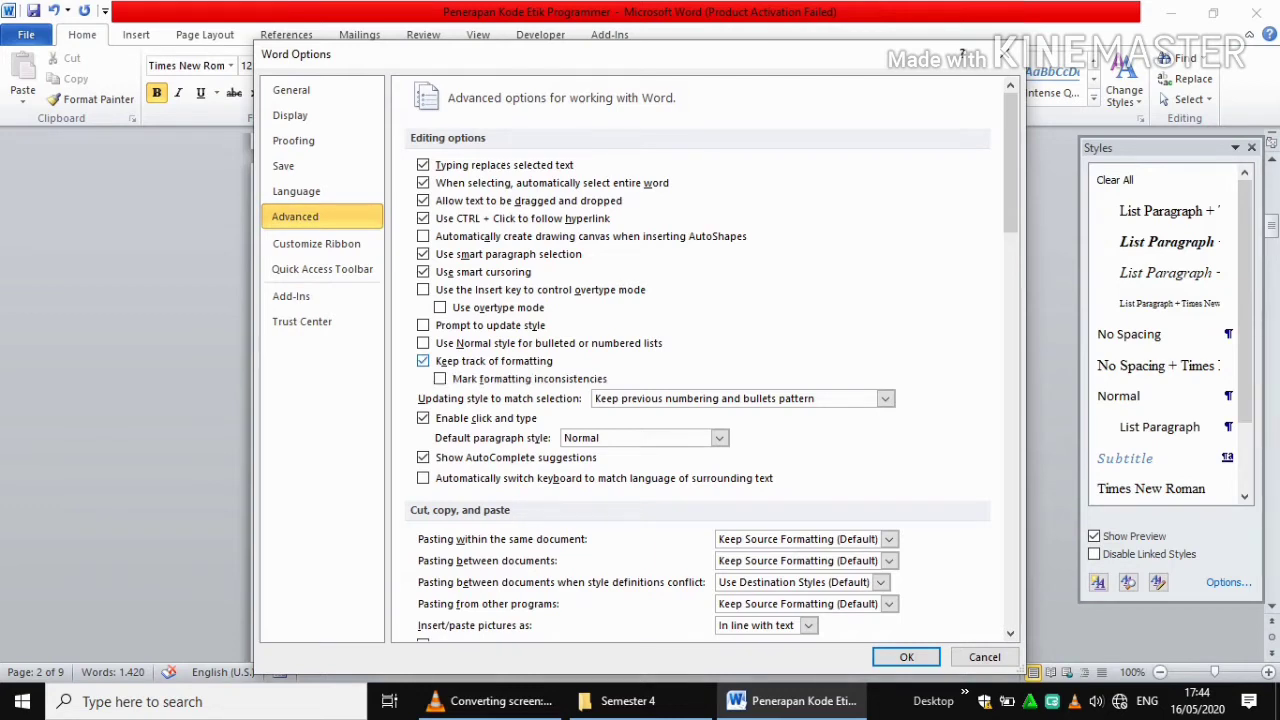
click(423, 360)
click(423, 360)
click(906, 657)
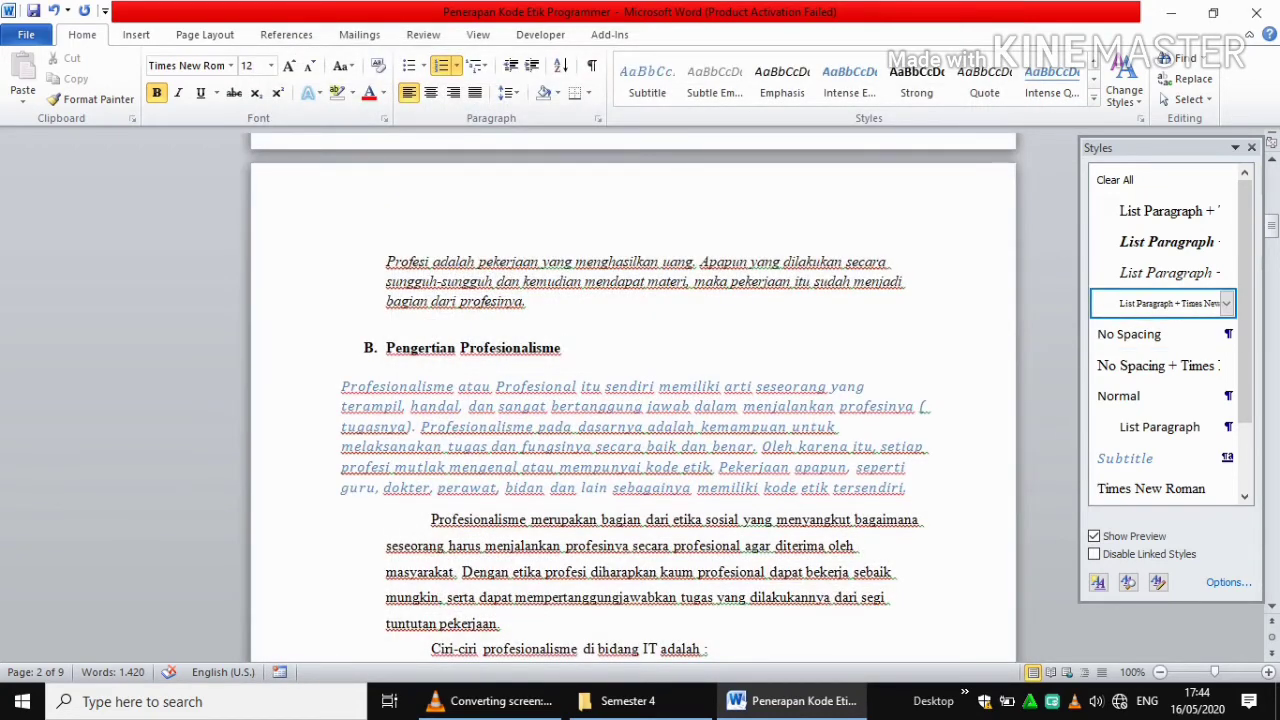
Step: Select all instances of the List Paragraph + Times New Roman, 12 pt, Italic style and delete that formatting throughout the document
scroll(1165, 335, down, 3)
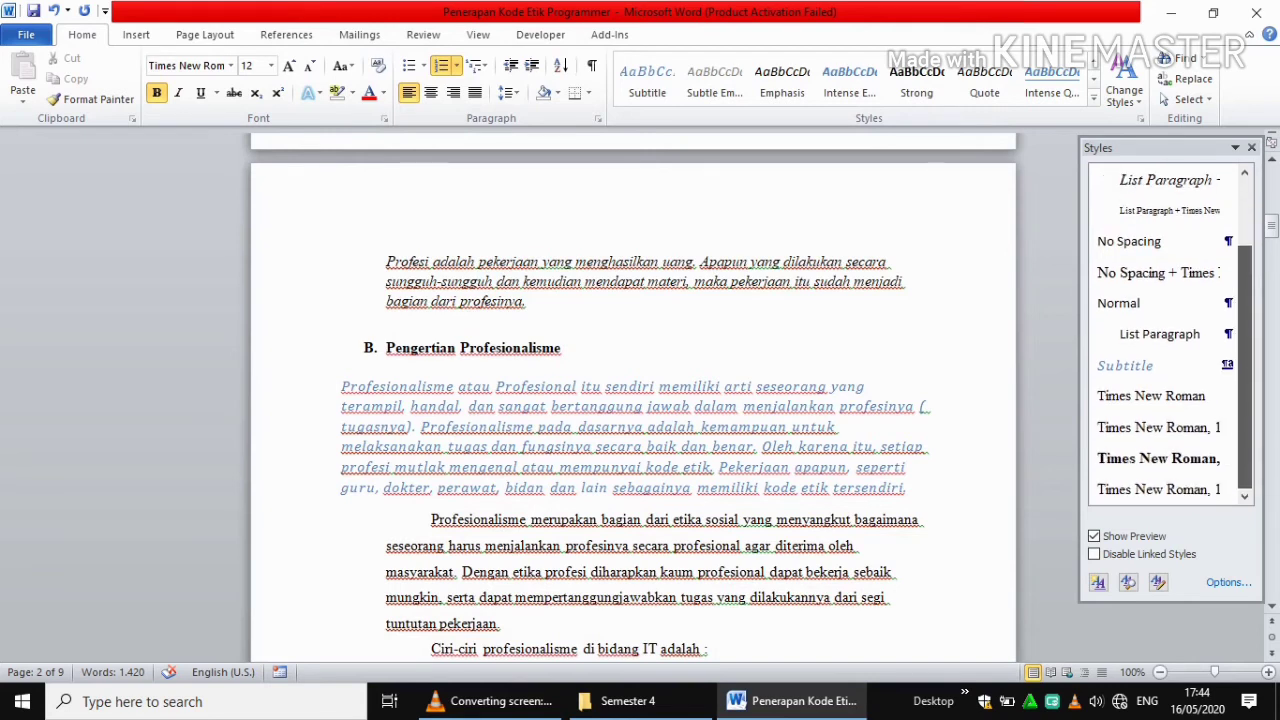
scroll(1165, 335, up, 3)
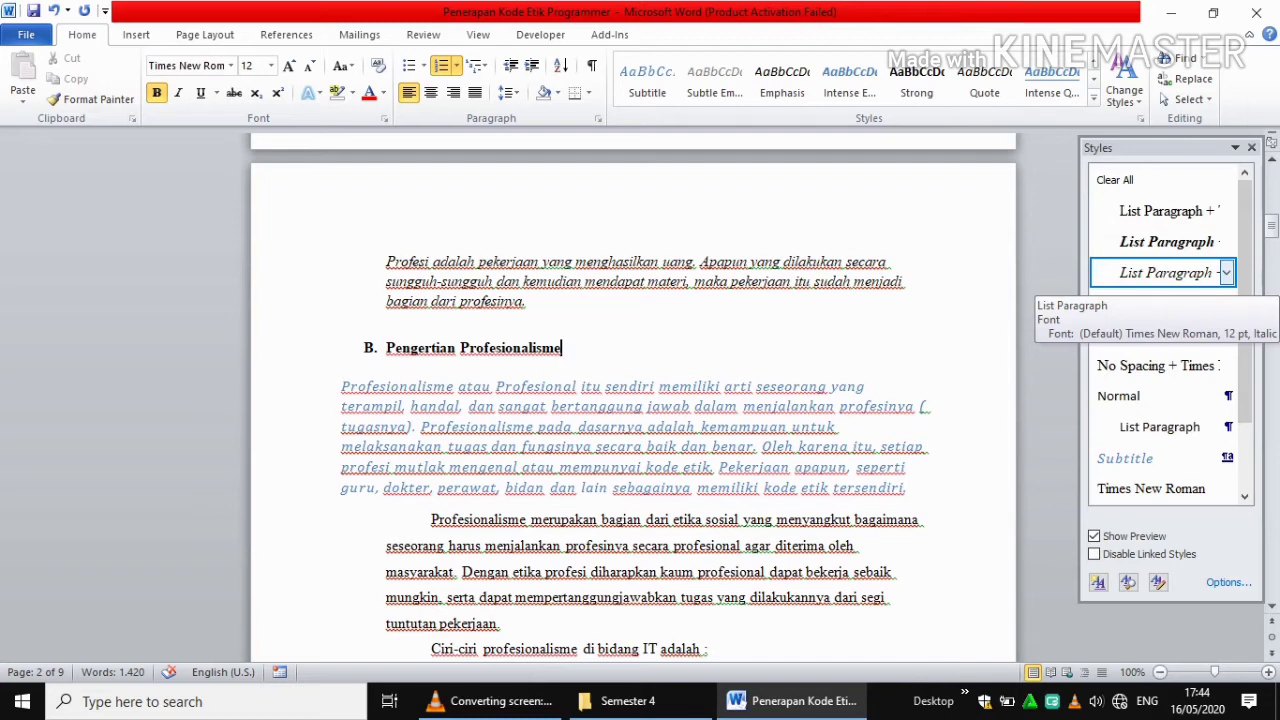
click(1226, 272)
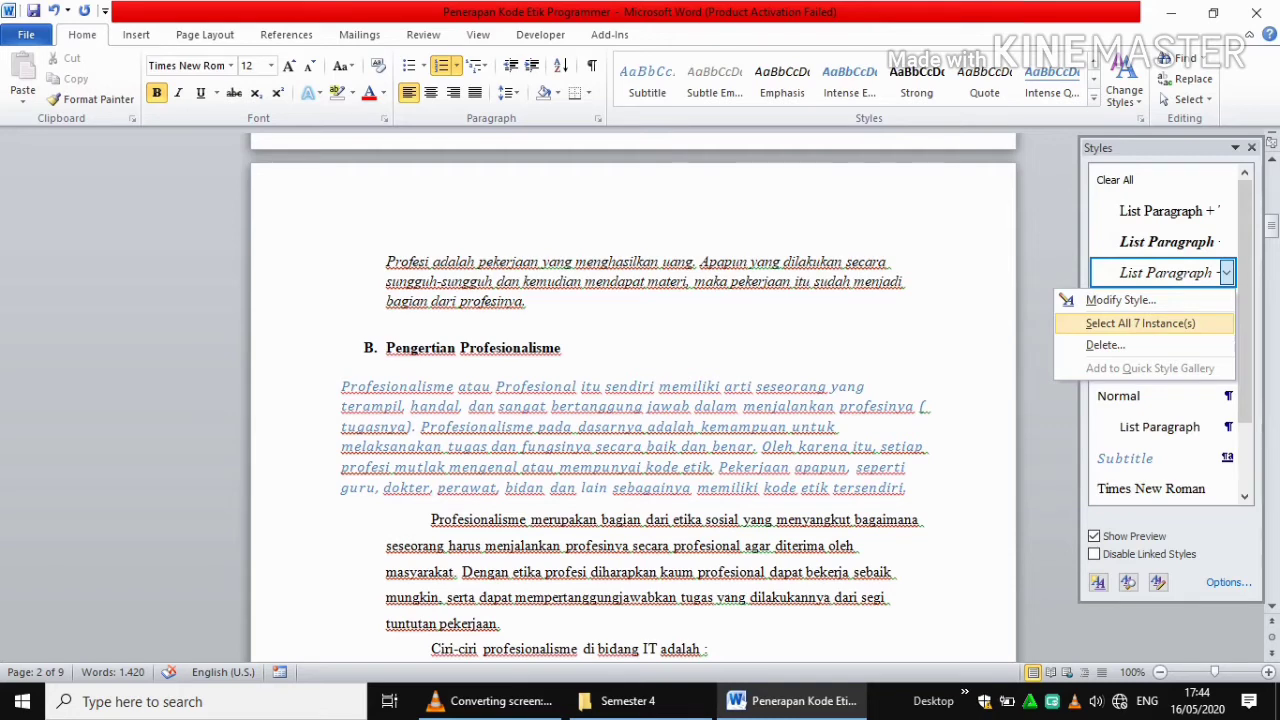
click(1140, 323)
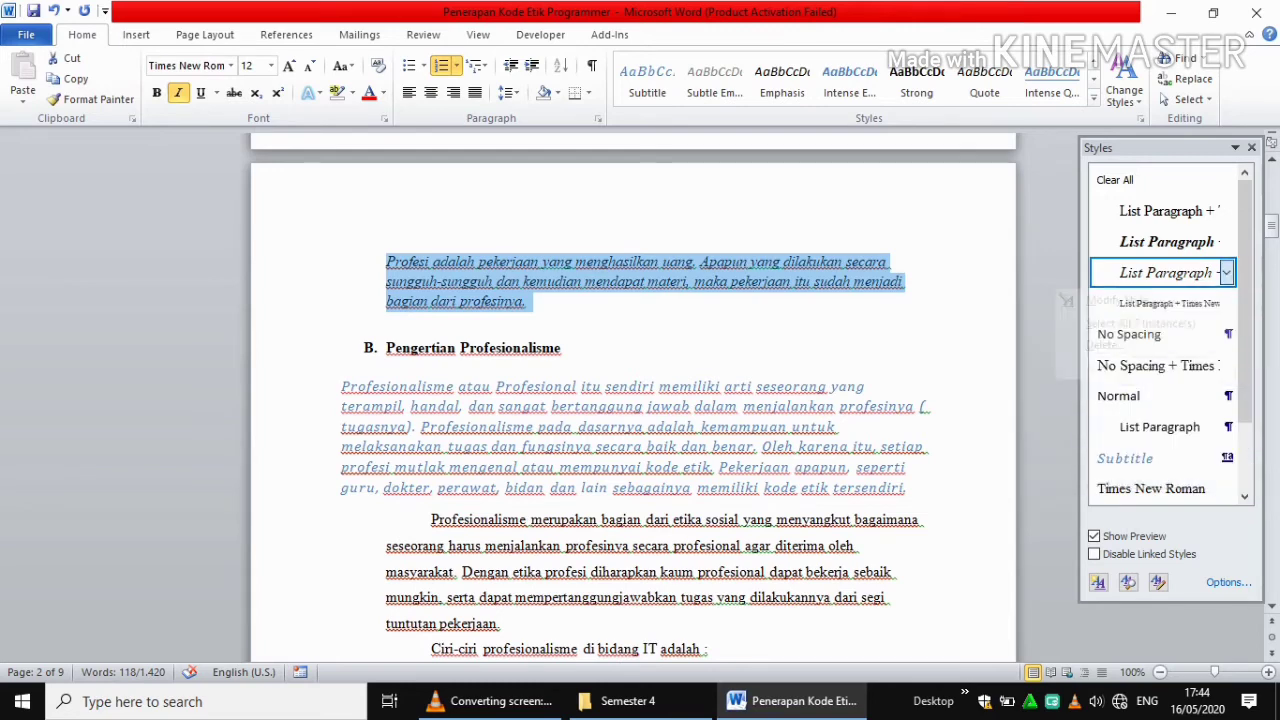
click(1226, 272)
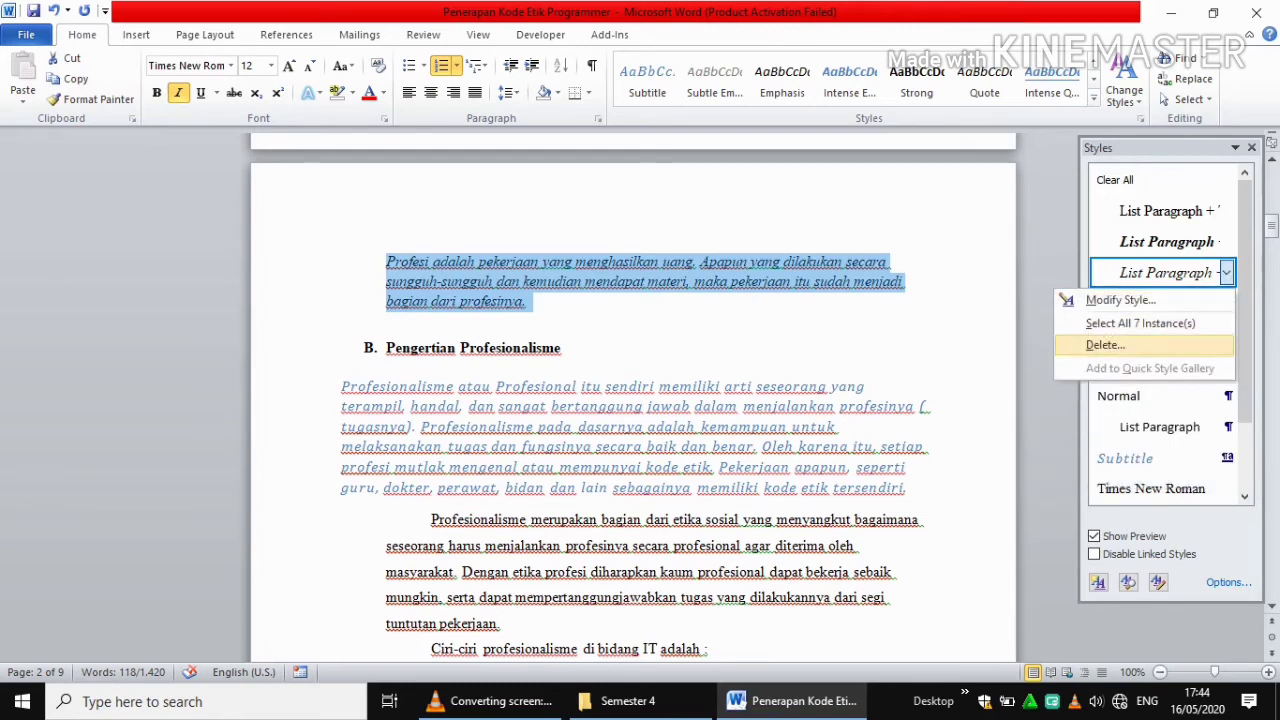
click(1105, 344)
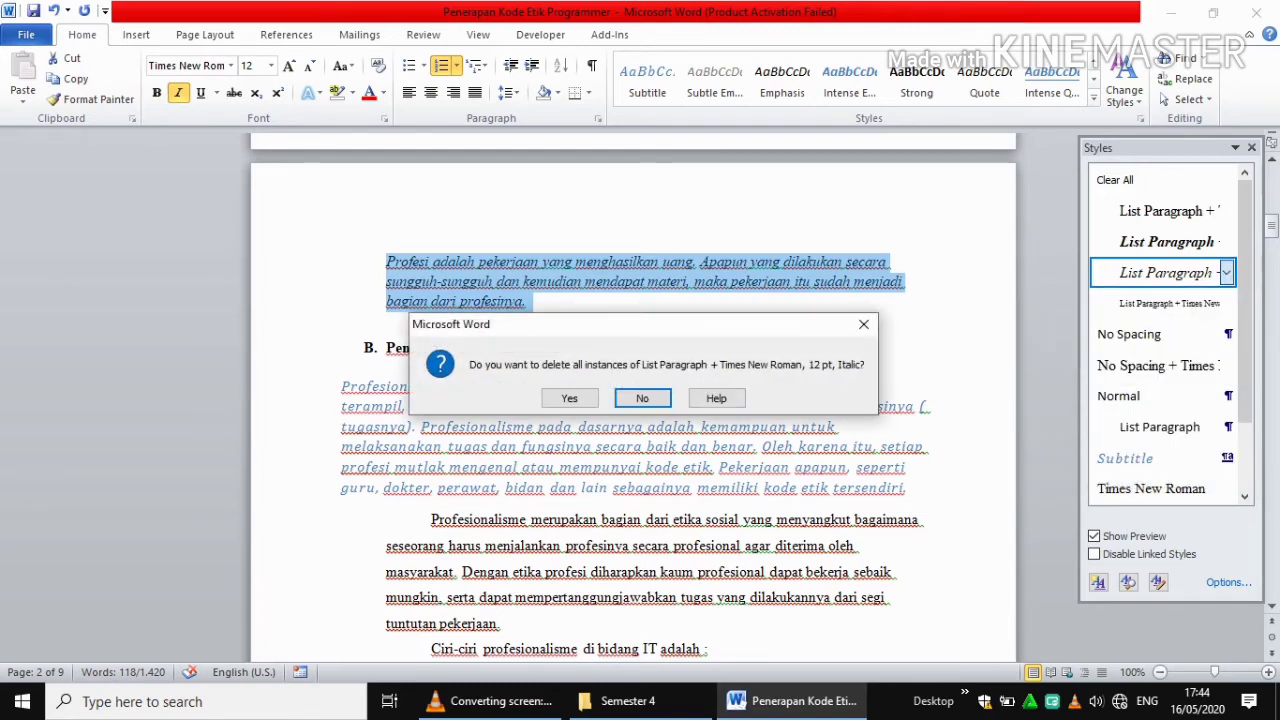
key(Left)
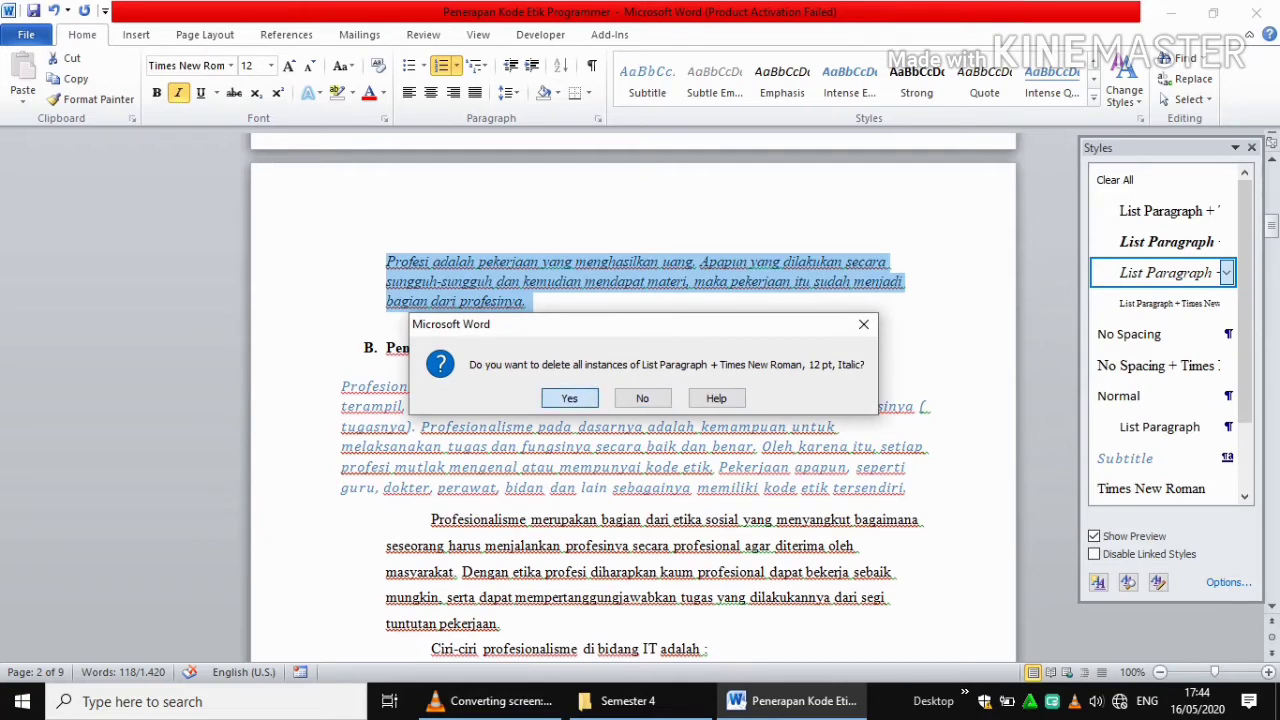
key(Return)
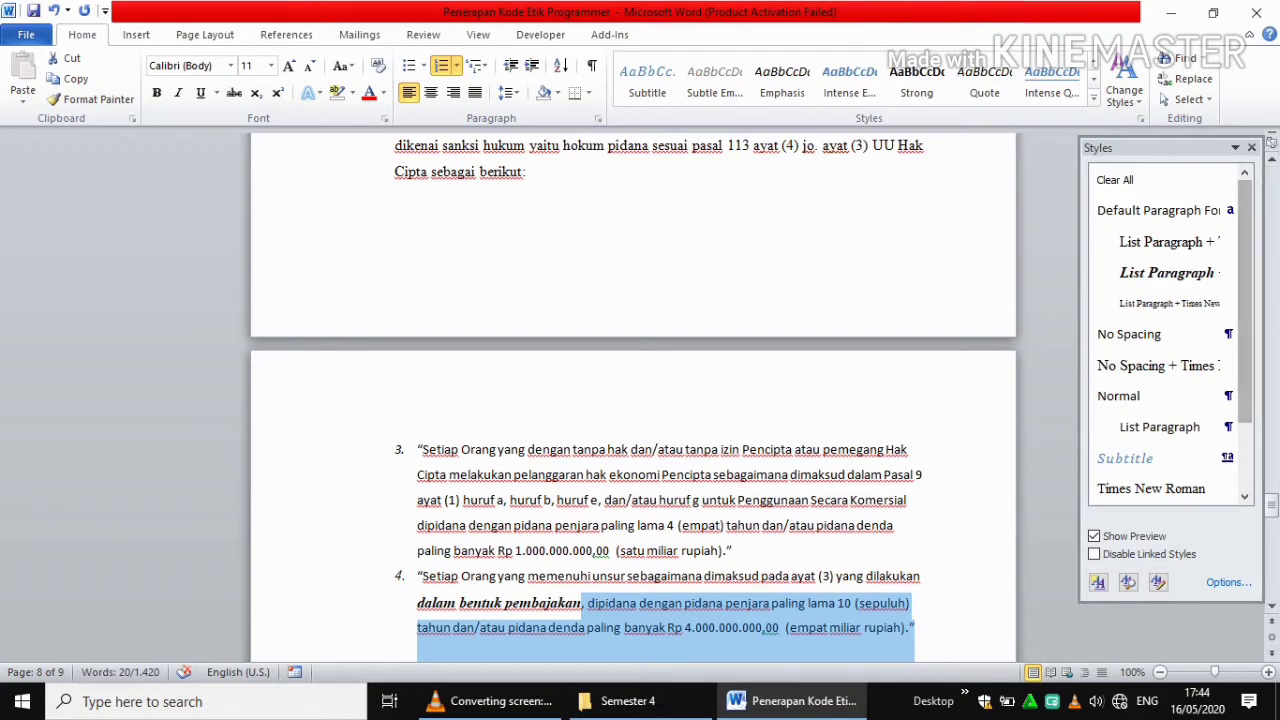
scroll(1170, 335, down, 2)
scroll(1170, 335, up, 2)
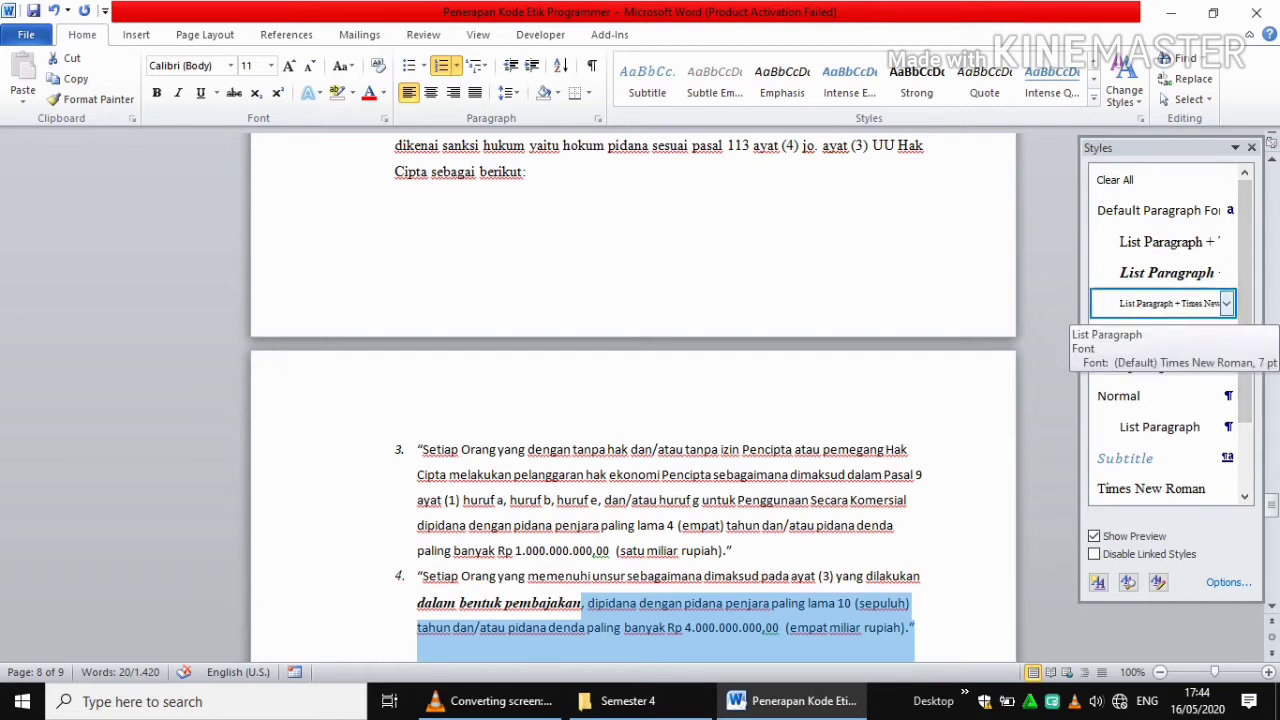
click(1226, 303)
click(1226, 303)
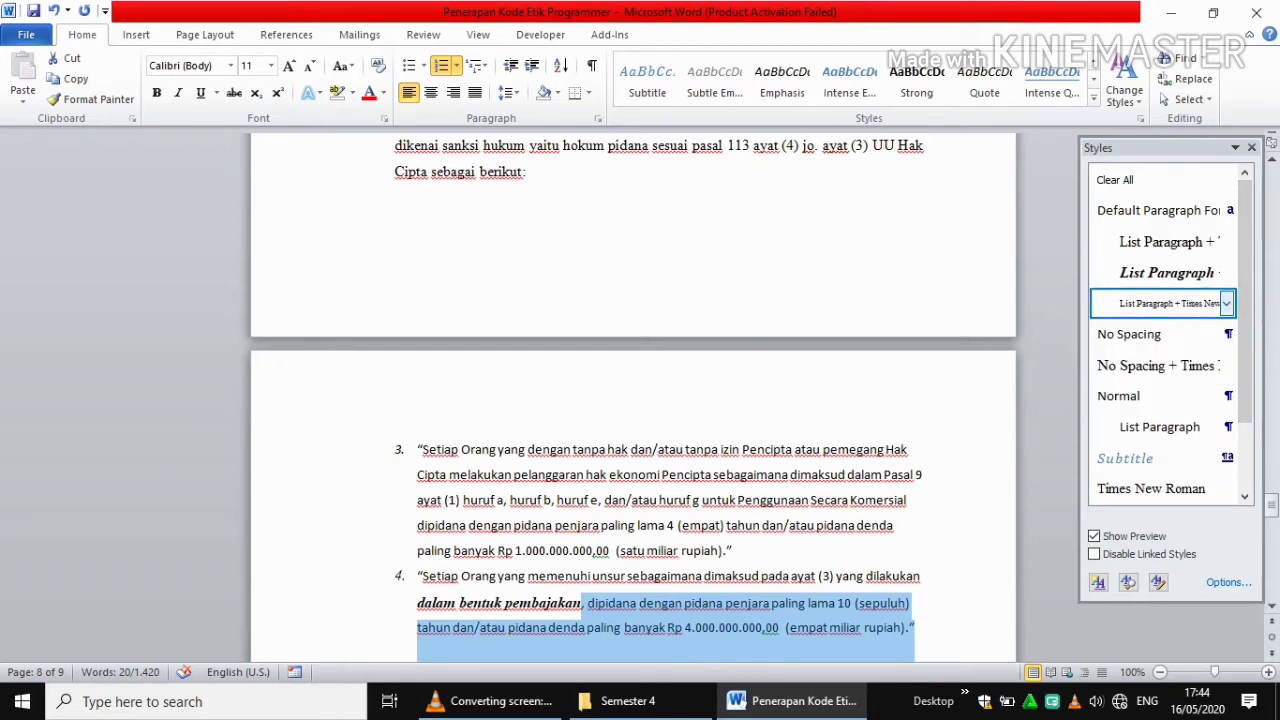
click(1226, 303)
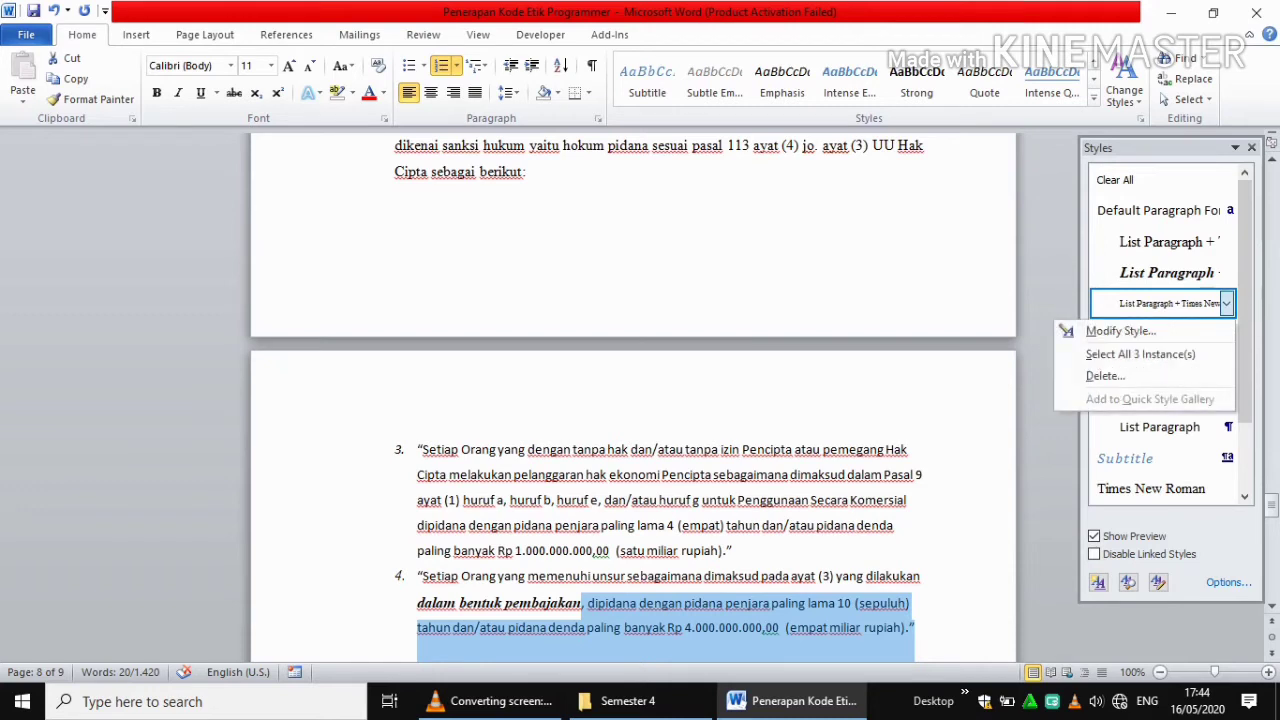
key(Escape)
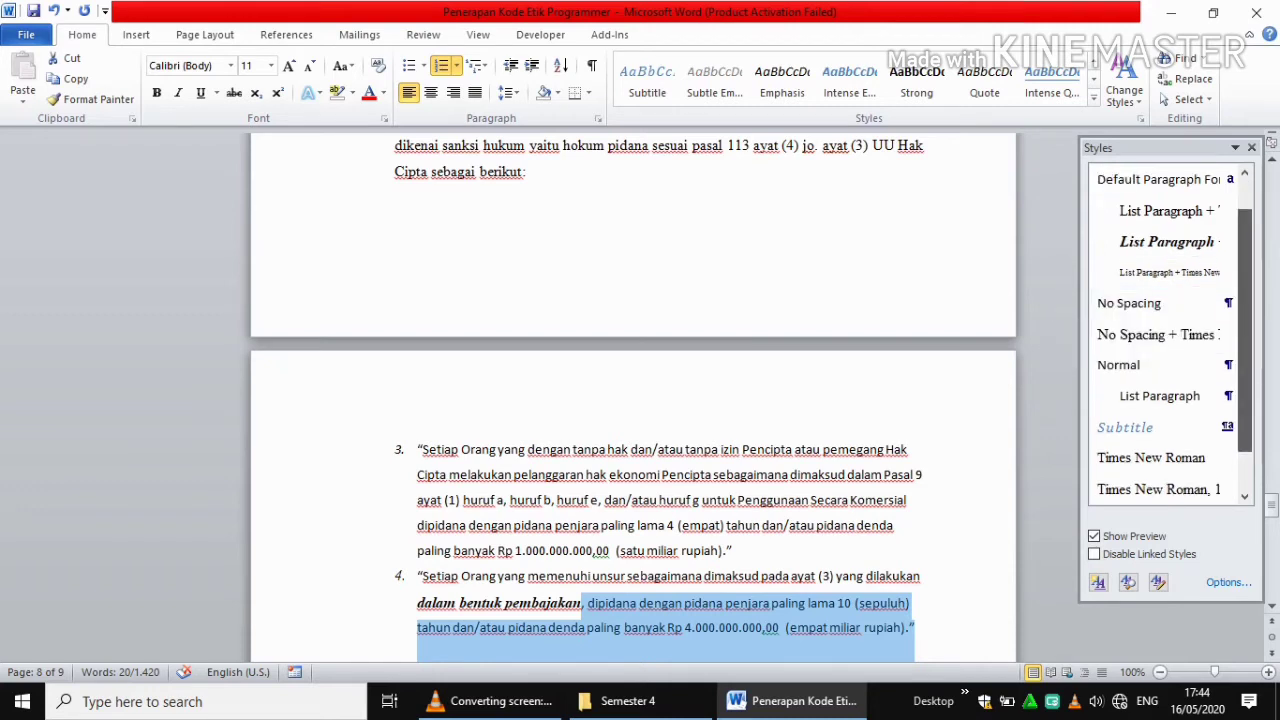
scroll(1160, 366, down, 1)
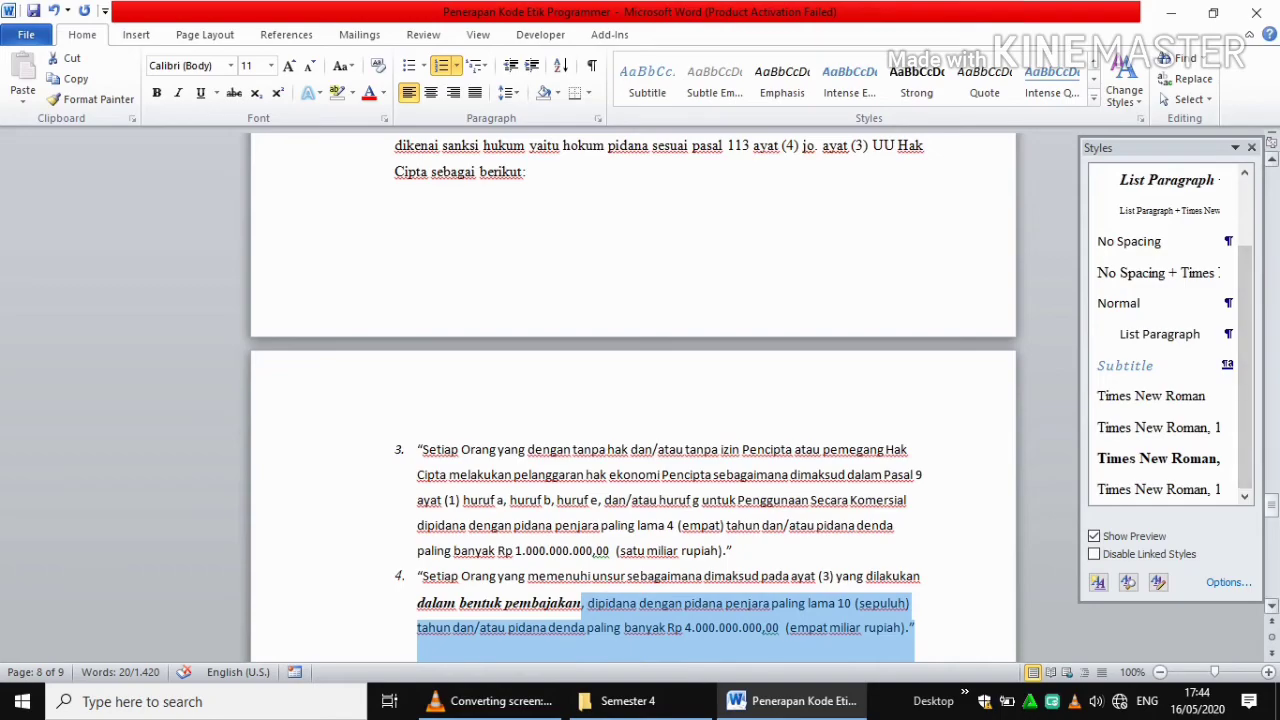
Step: Clear the Subtitle formatting from the first paragraph under "Pengertian Profesionalisme" on page 2
drag(1272, 505, 1272, 228)
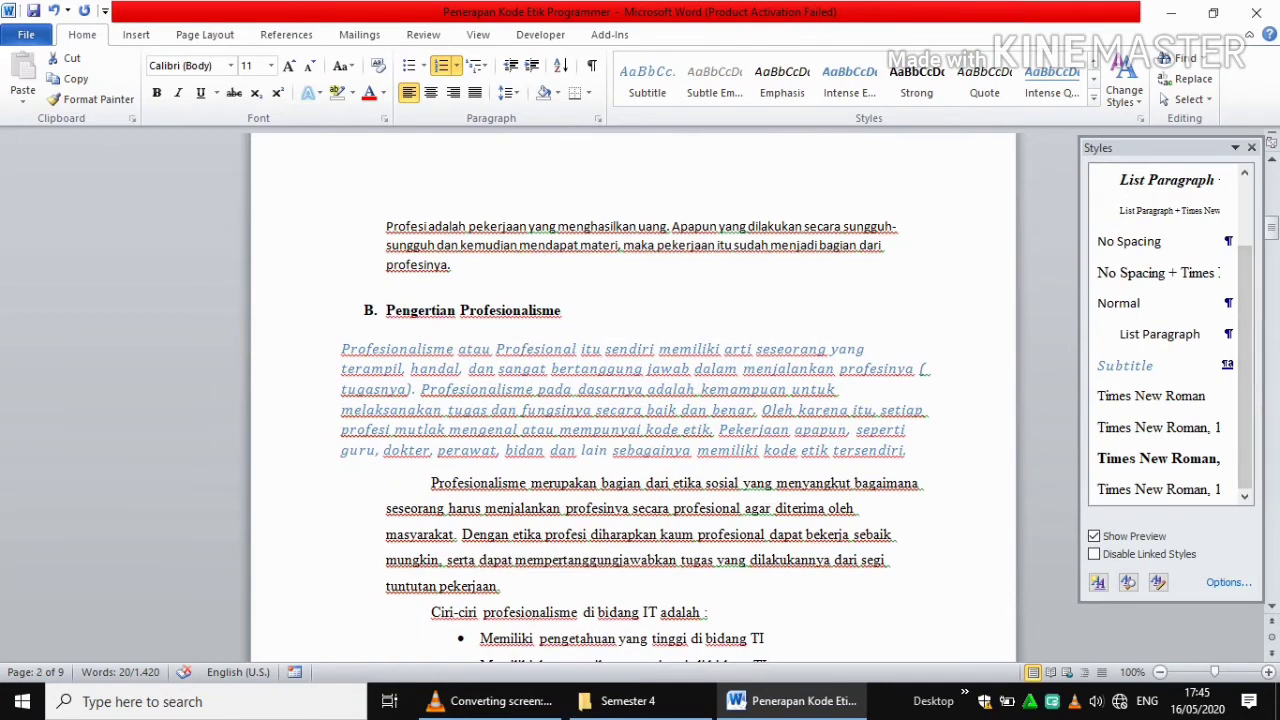
drag(343, 349, 918, 452)
click(1125, 365)
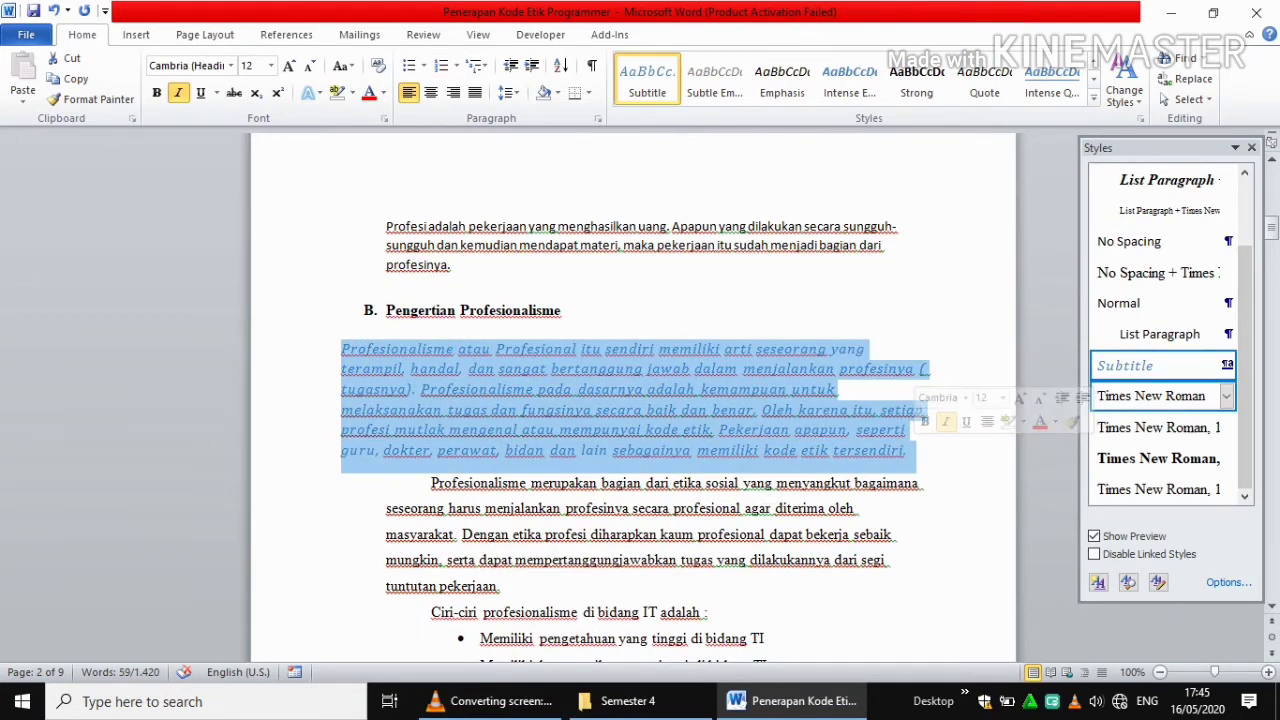
click(1227, 365)
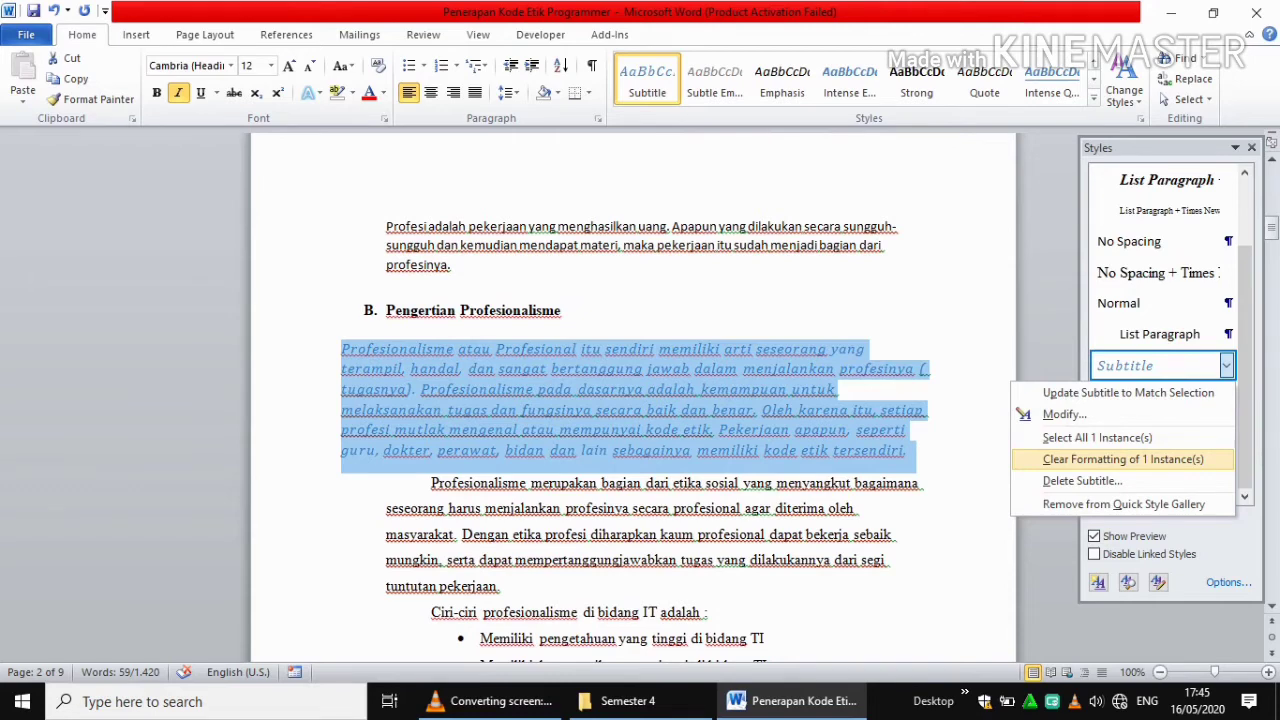
click(1123, 459)
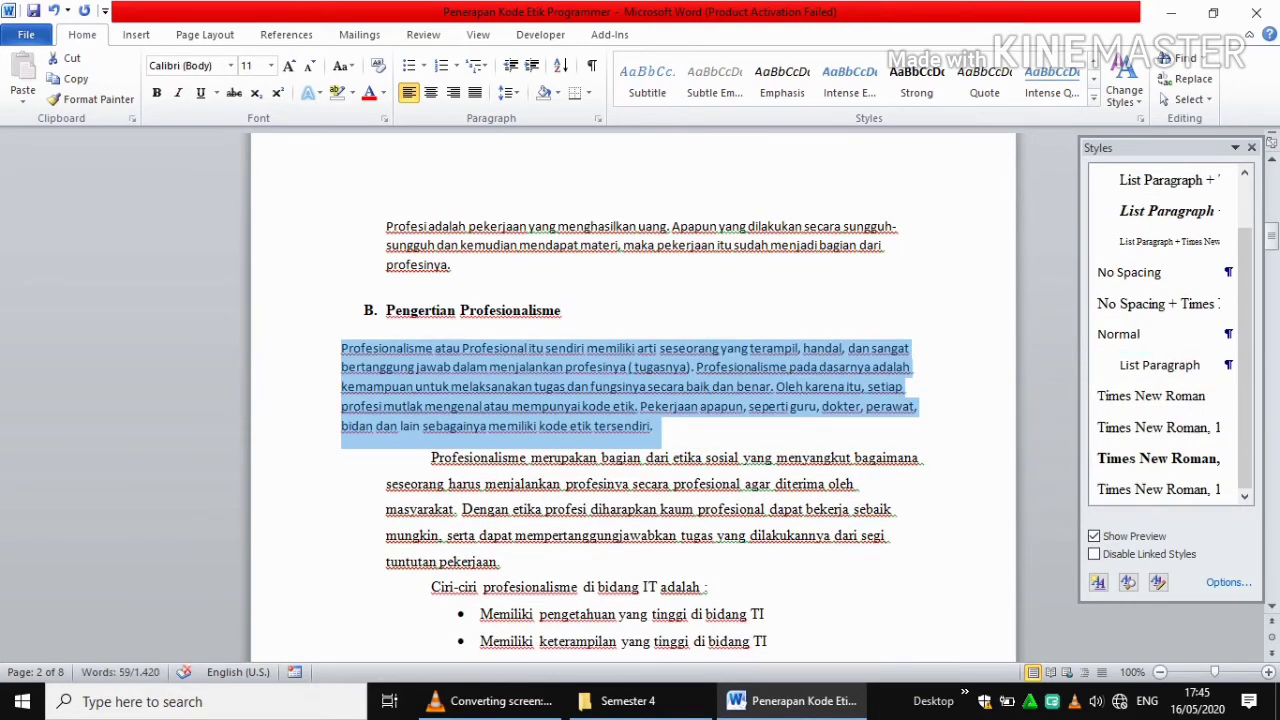
click(654, 426)
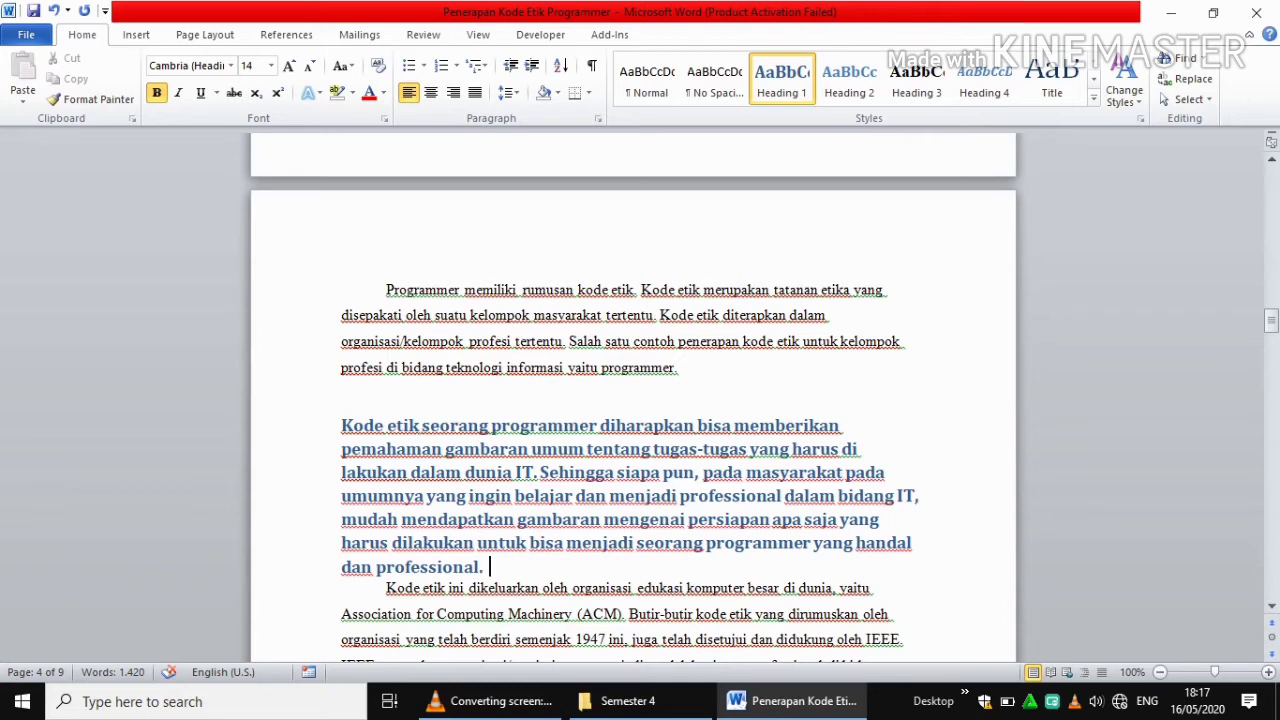
Step: Show the Navigation pane and switch it from the heading list to the page thumbnails
click(458, 519)
click(478, 34)
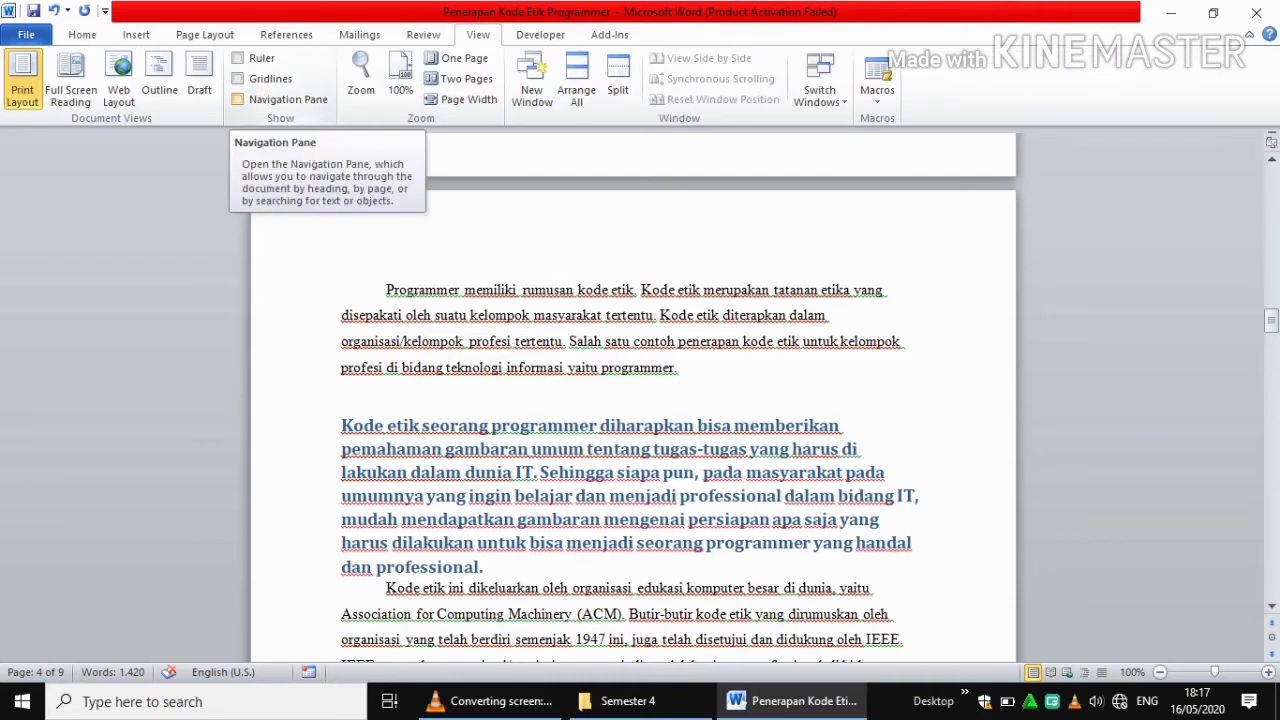
click(238, 99)
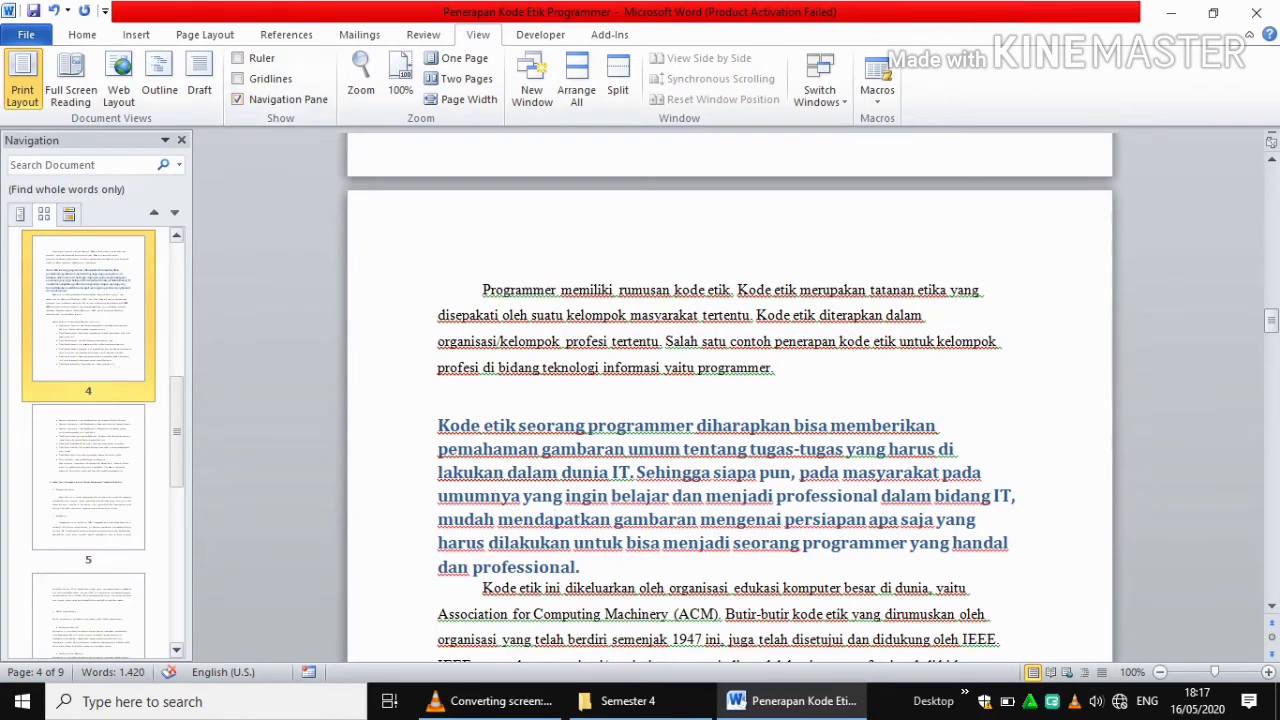
click(20, 214)
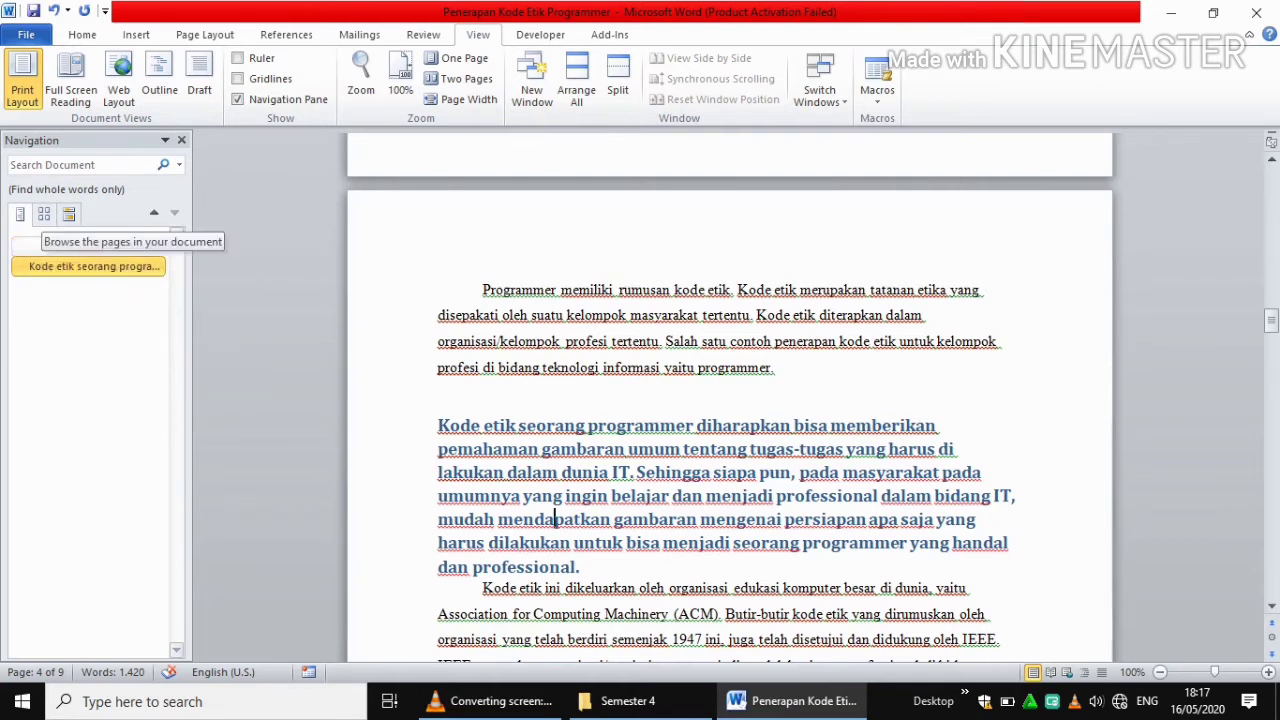
click(44, 214)
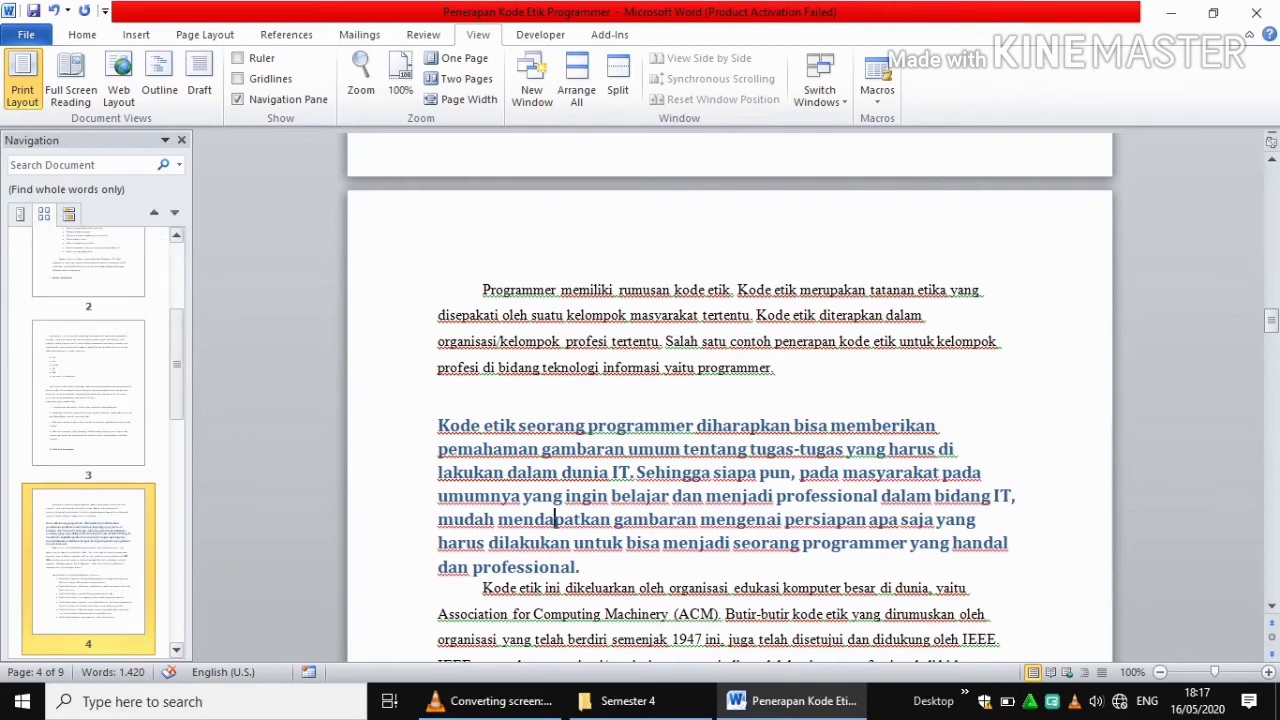
Step: Go to page 2 through the page thumbnails and search the document for "hak cipta"
click(88, 392)
click(88, 262)
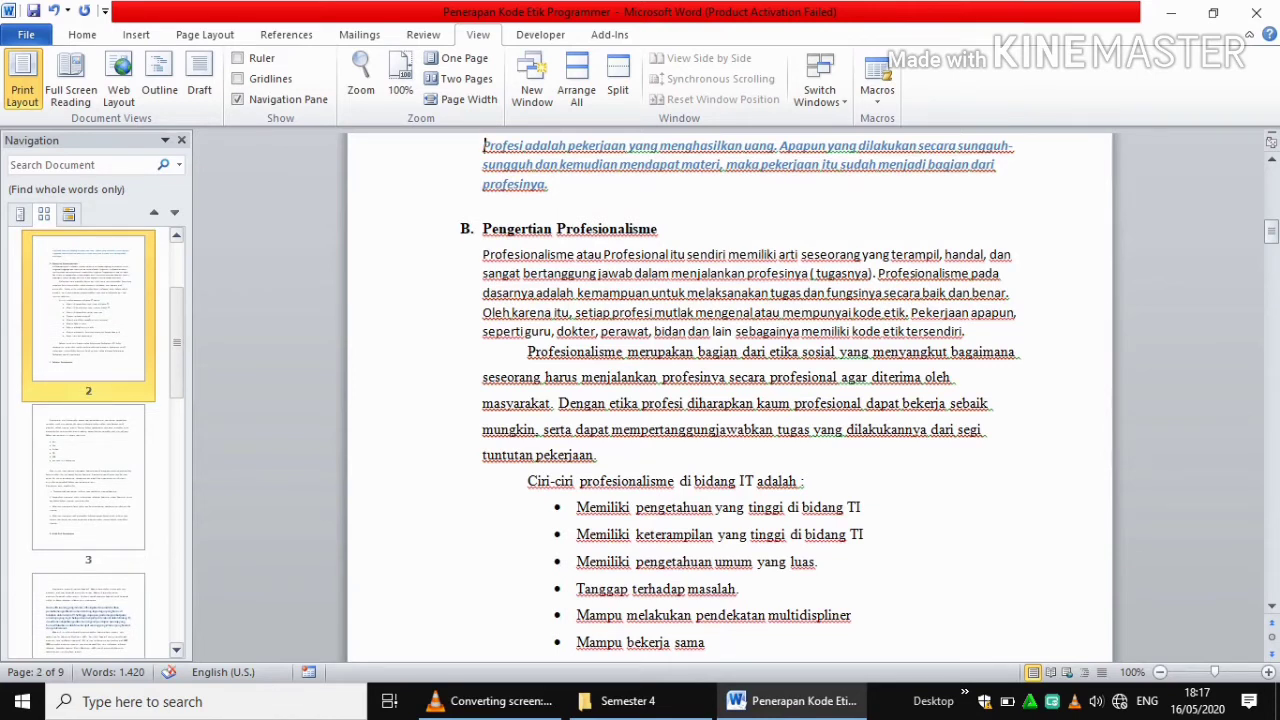
key(ctrl+f)
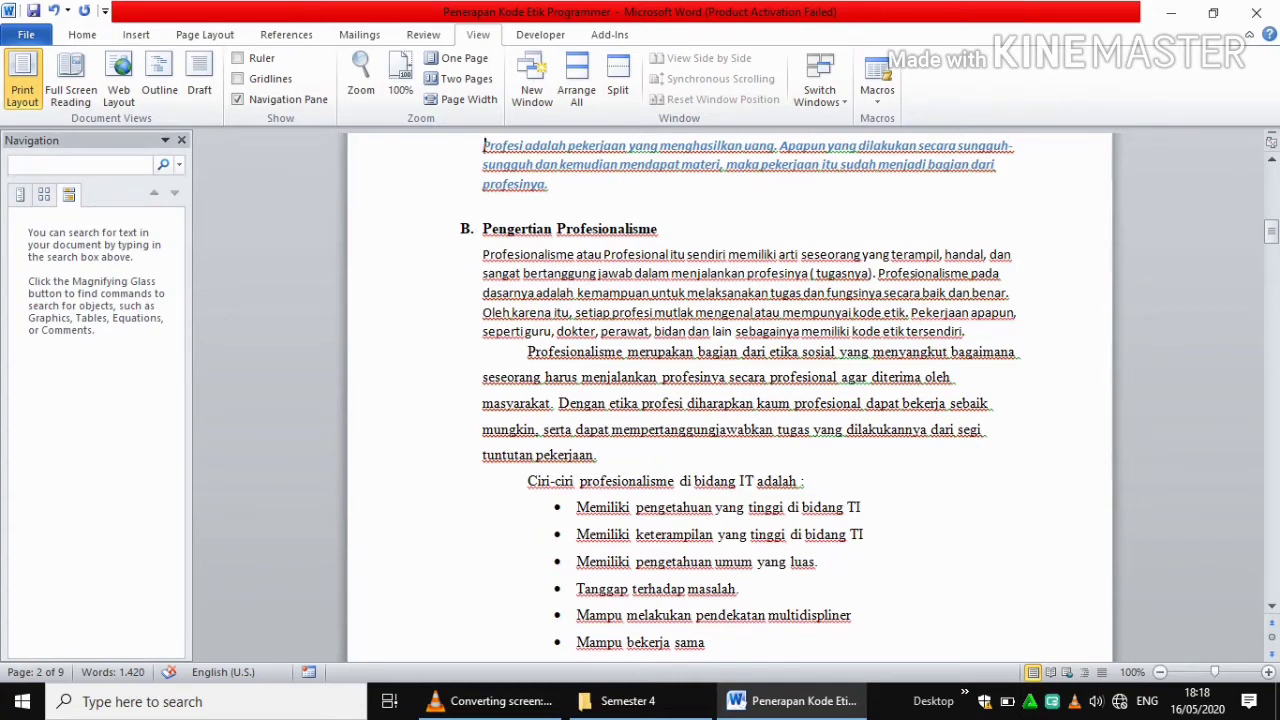
text(hak )
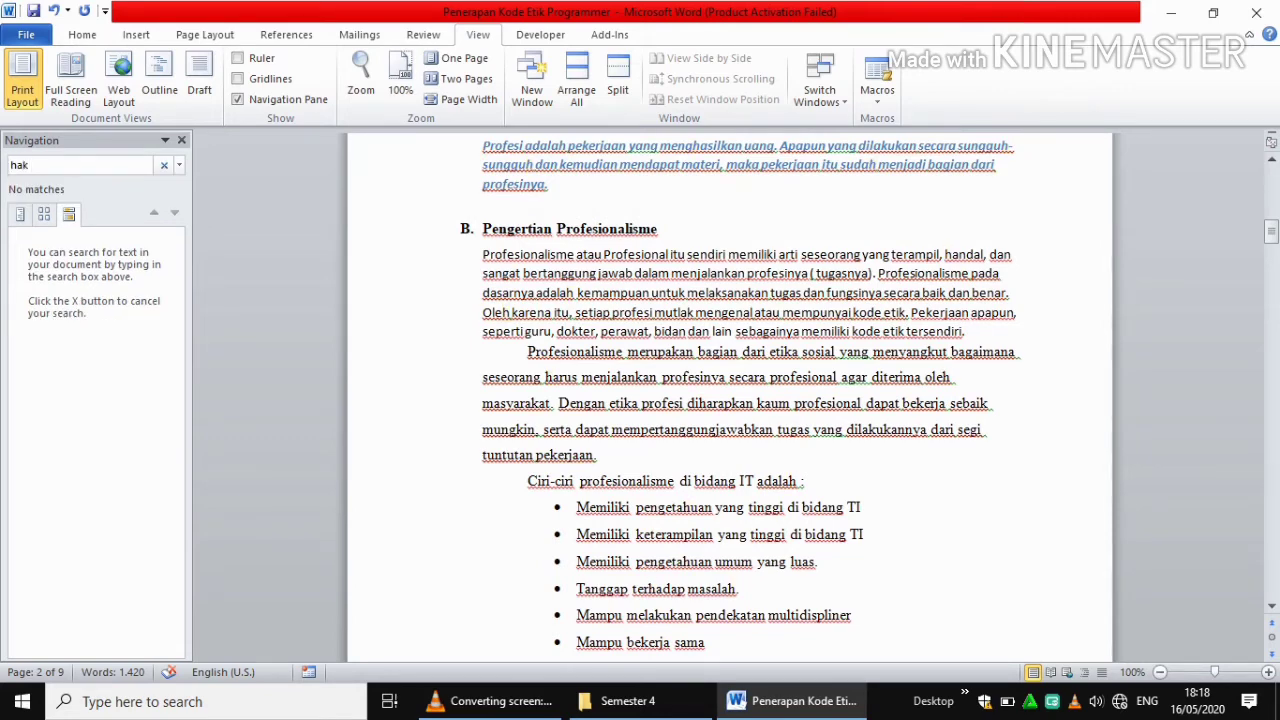
text(cipta)
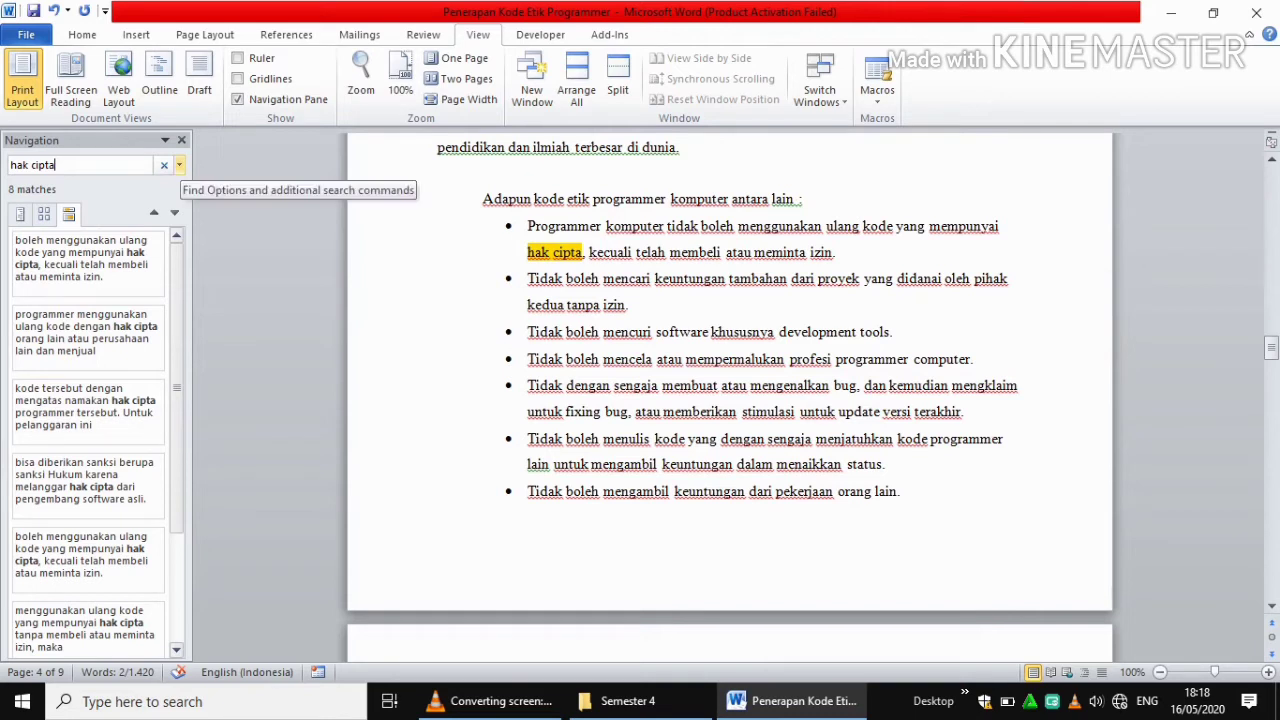
Step: Review the Find Options for the document search and accept them
click(179, 165)
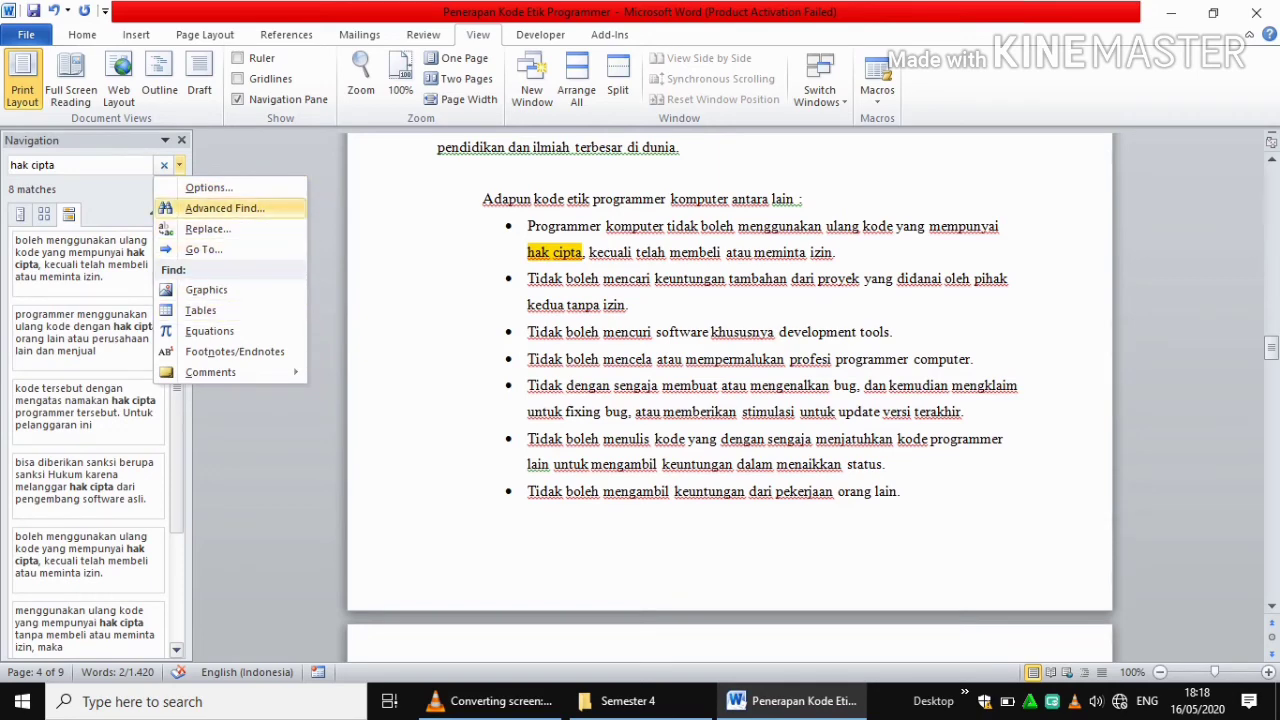
key(Return)
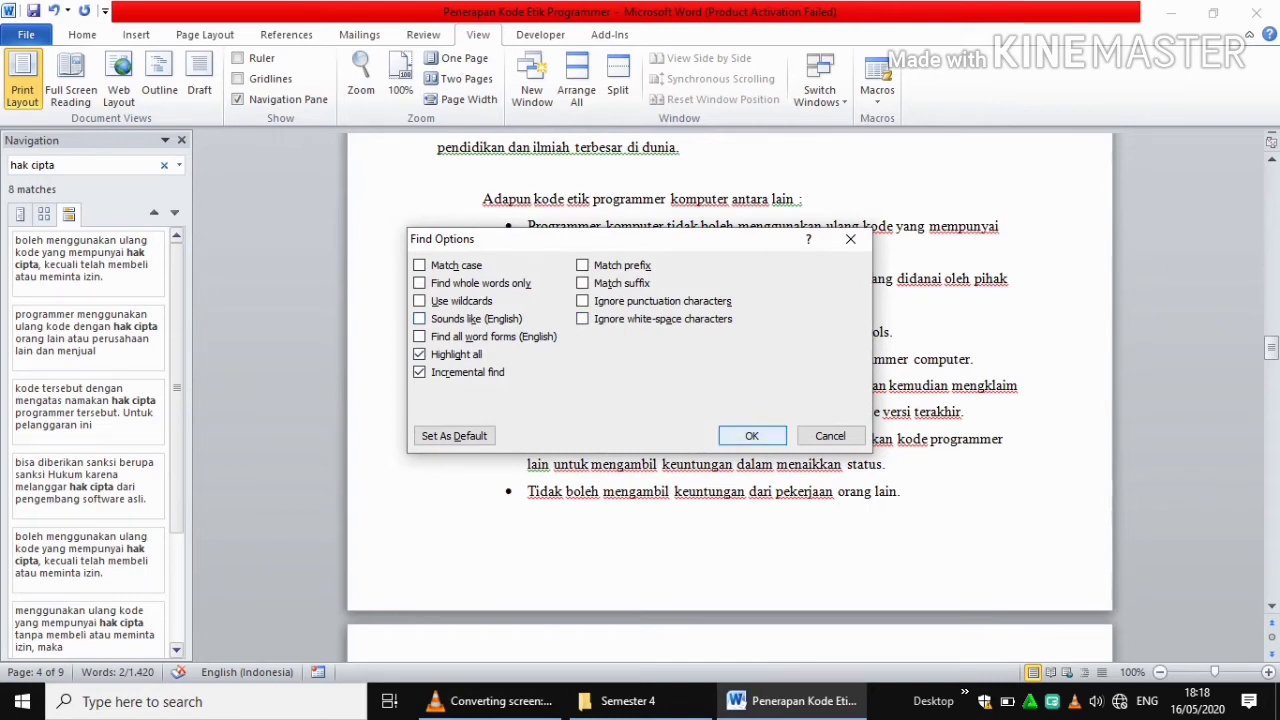
click(752, 436)
Step: Open Advanced Find for "hak cipta", view the paragraph formatting criteria without setting any, and close the dialog
click(179, 164)
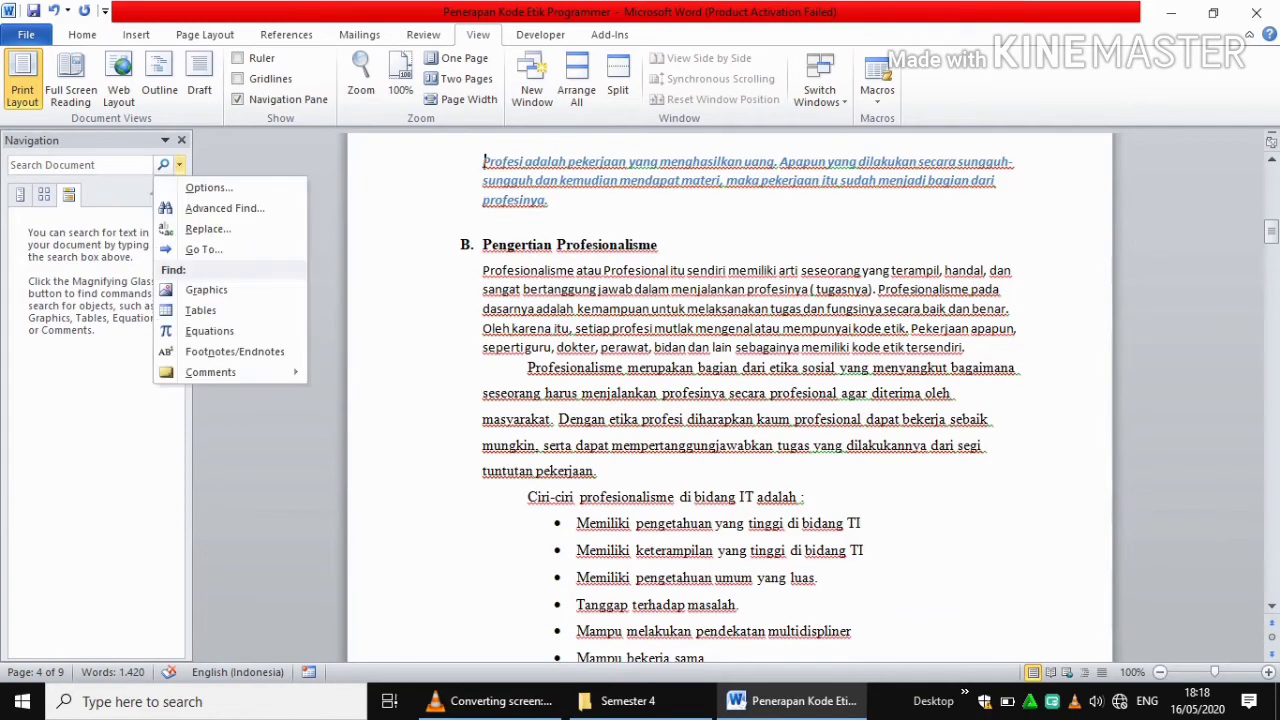
click(224, 208)
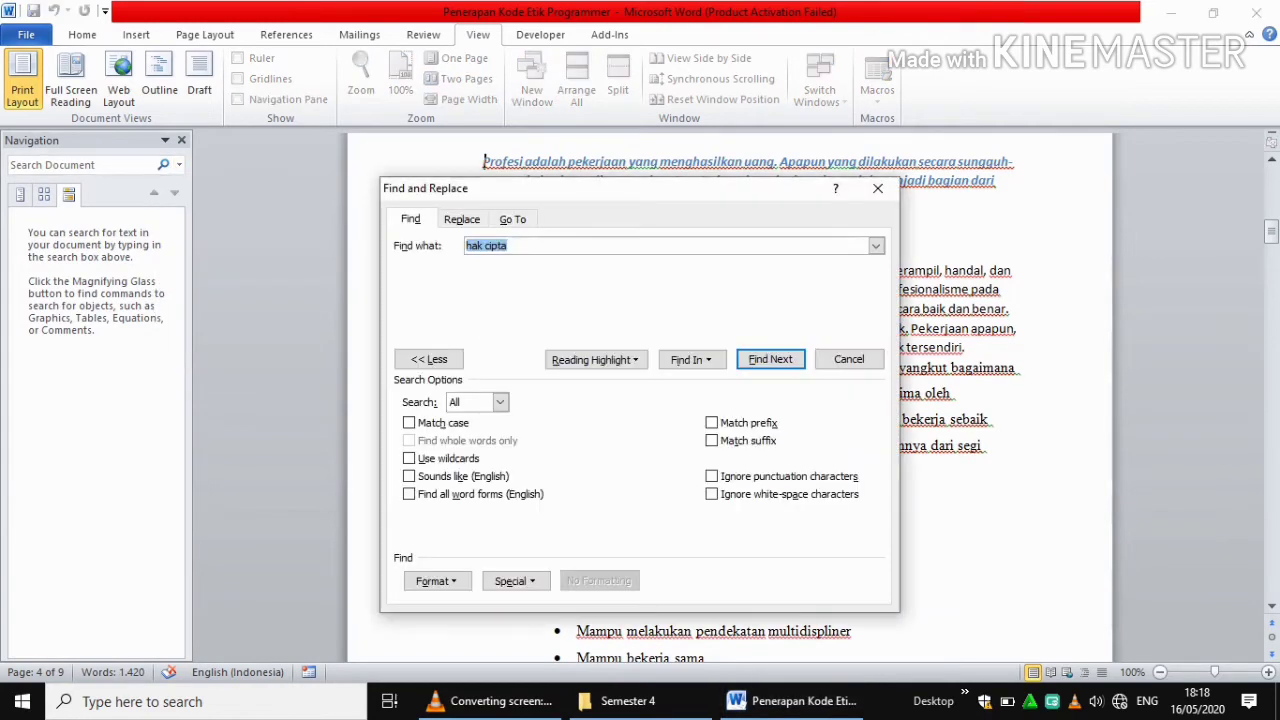
click(436, 581)
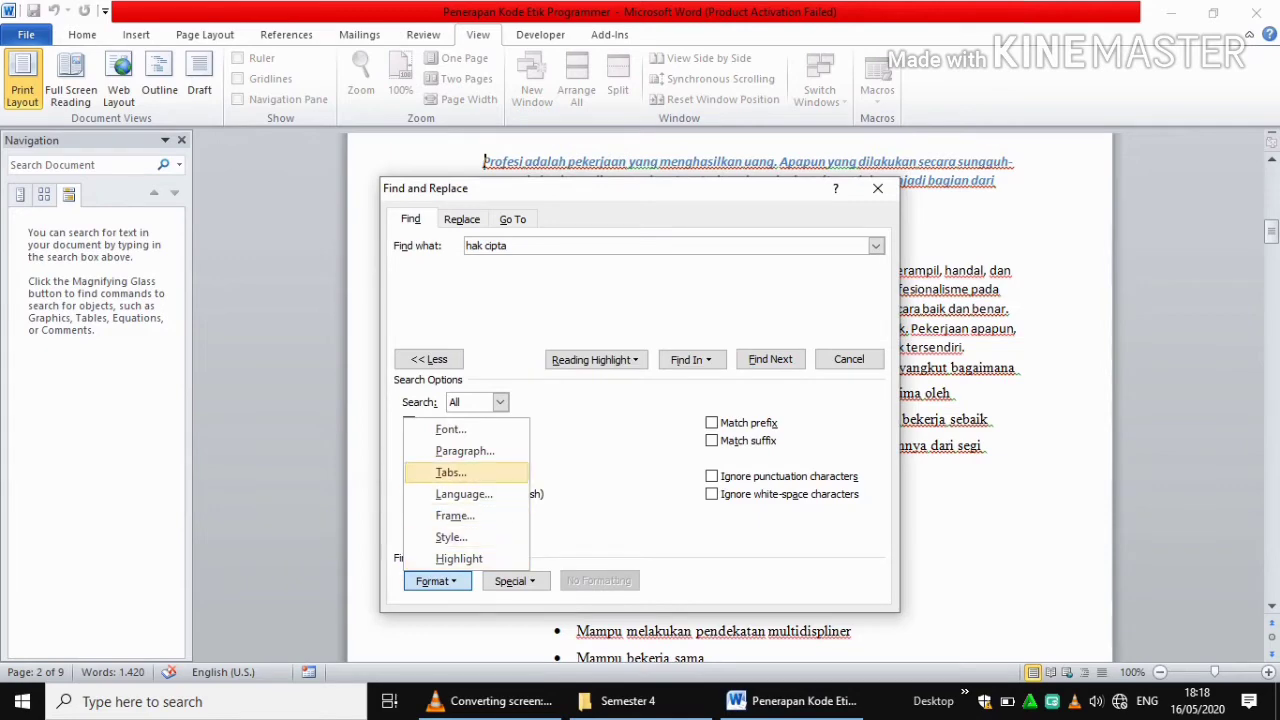
click(464, 451)
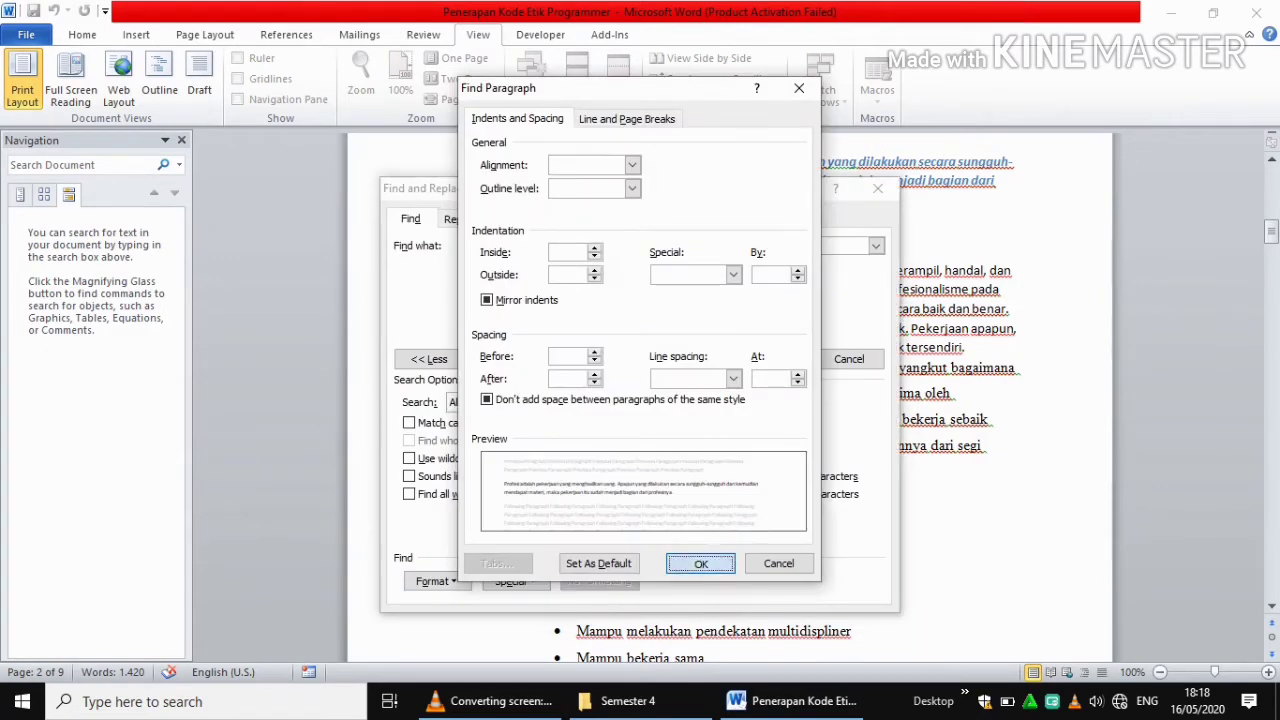
key(Return)
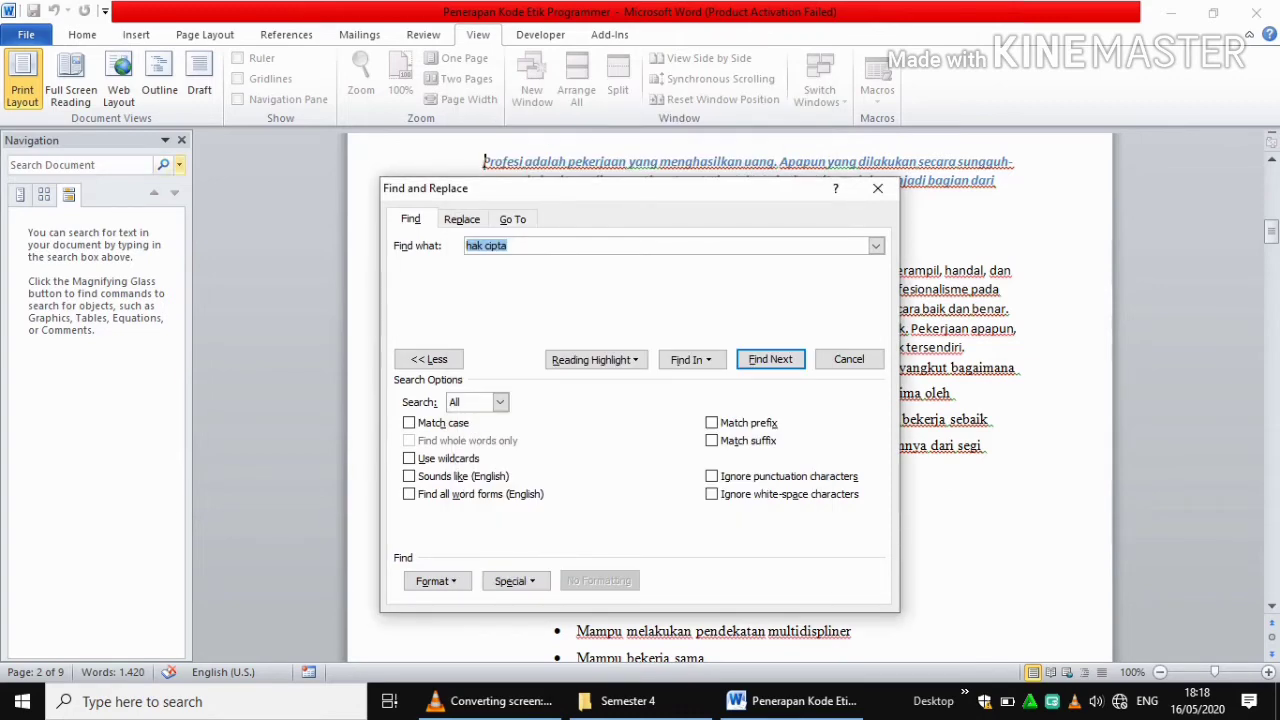
click(178, 164)
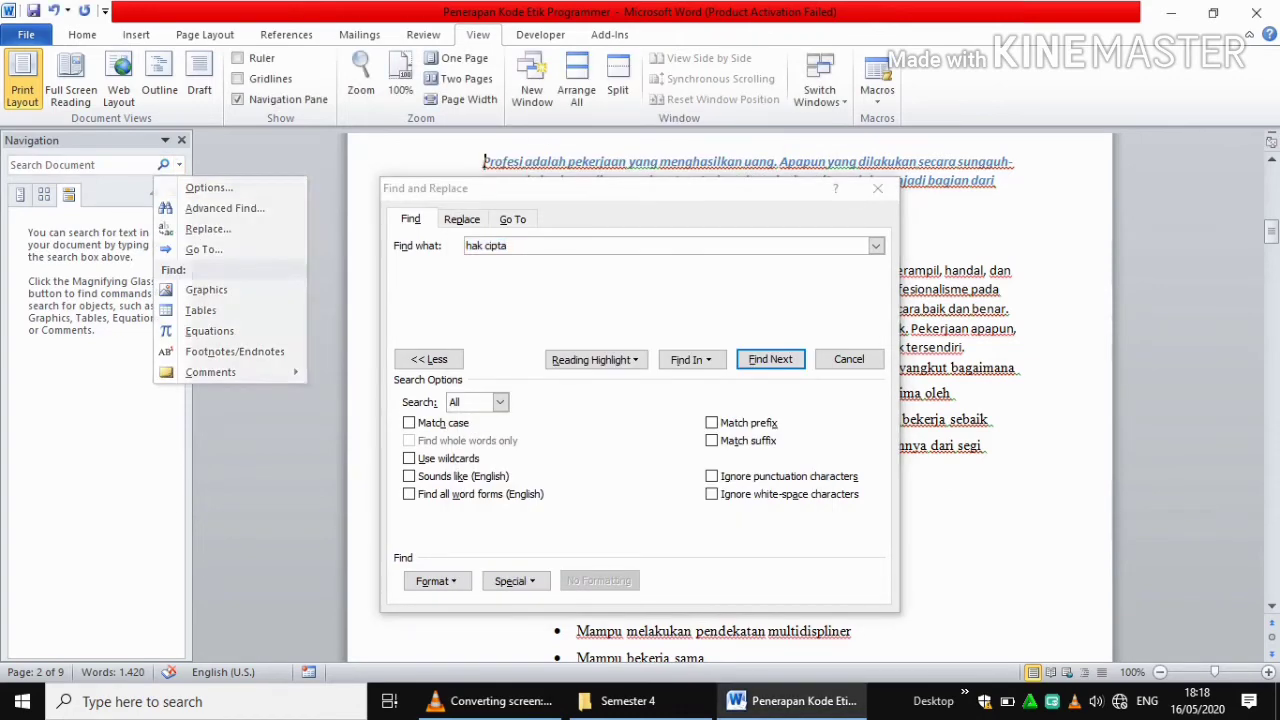
key(Escape)
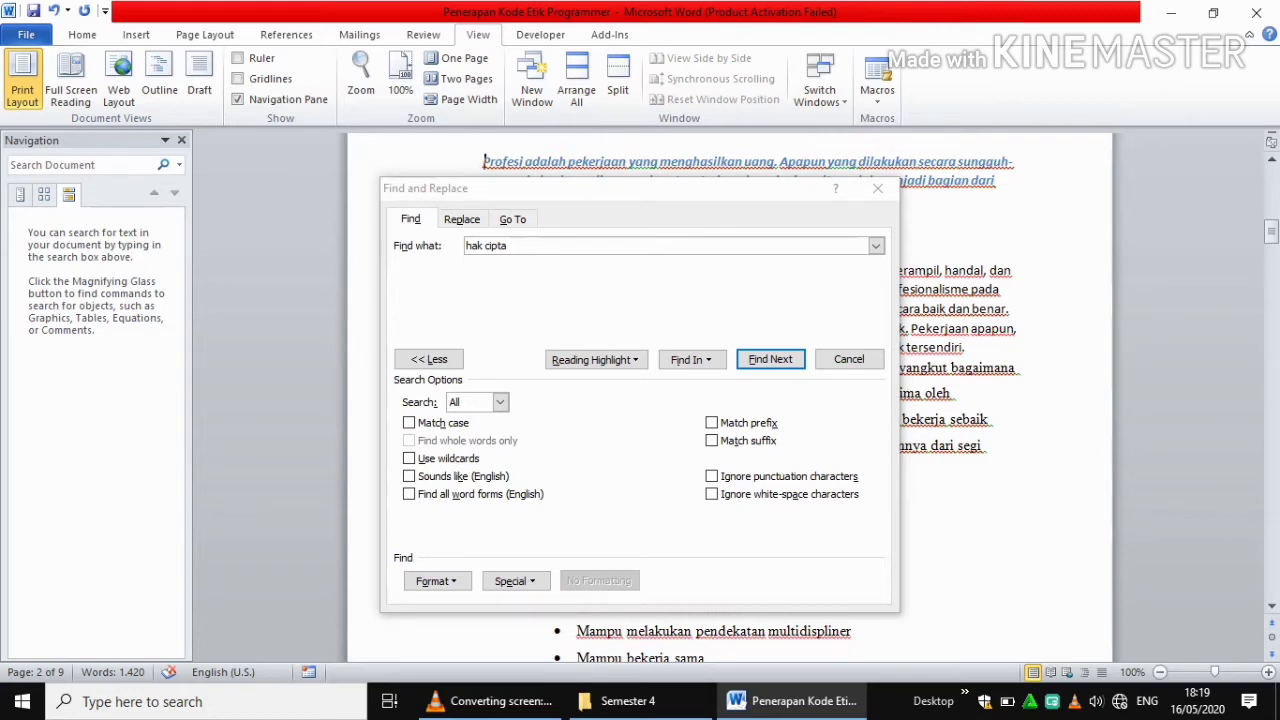
key(Escape)
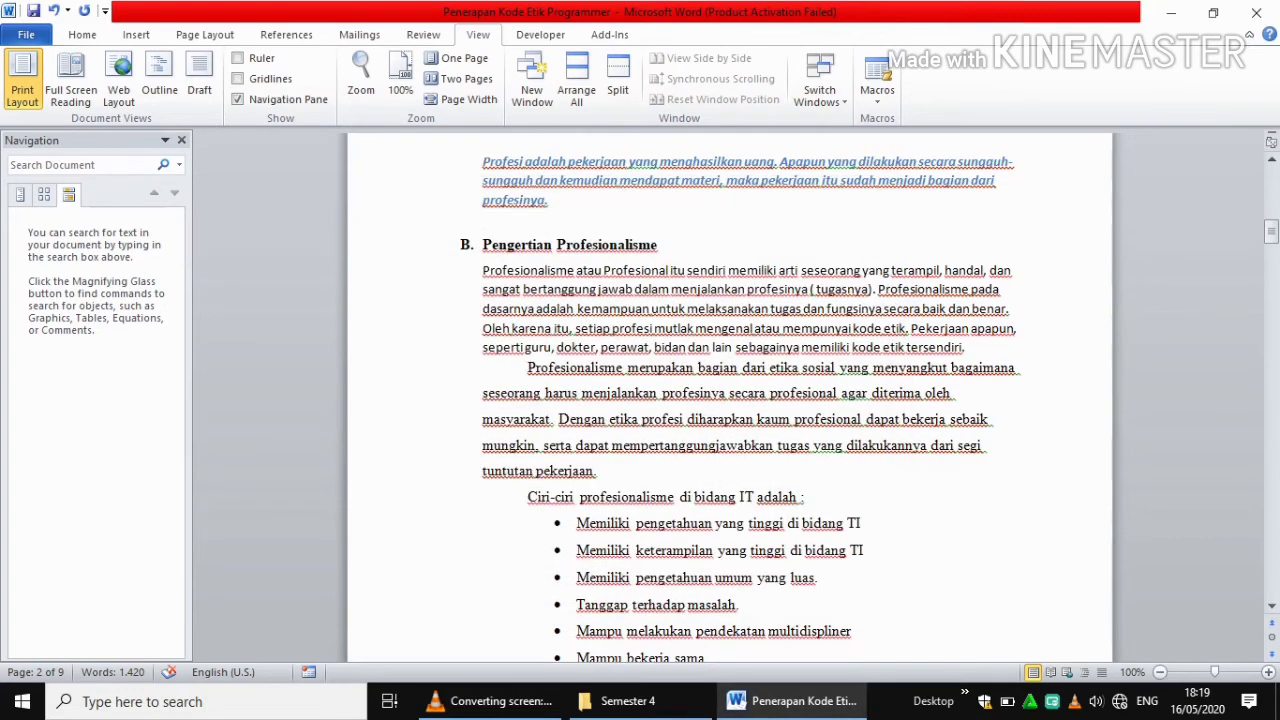
Step: Close the Navigation pane and place the cursor in the first paragraph under "Pengertian Profesionalisme"
click(181, 140)
triple_click(473, 245)
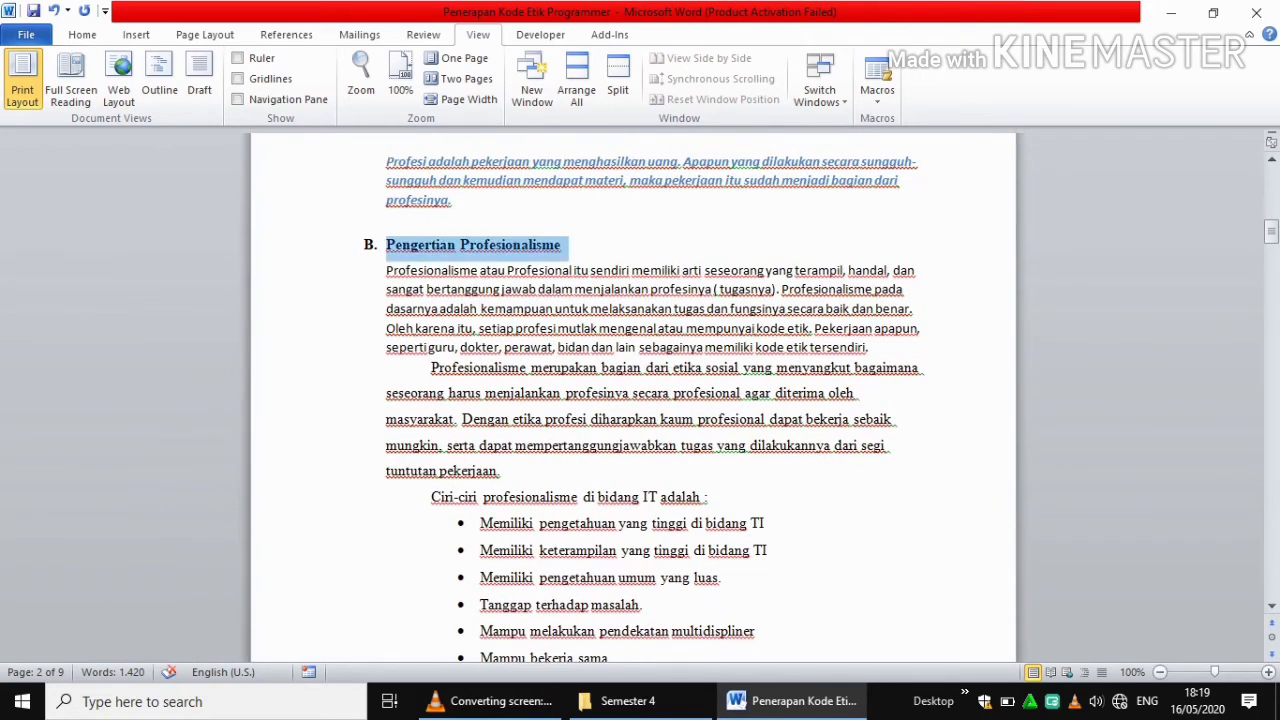
click(441, 289)
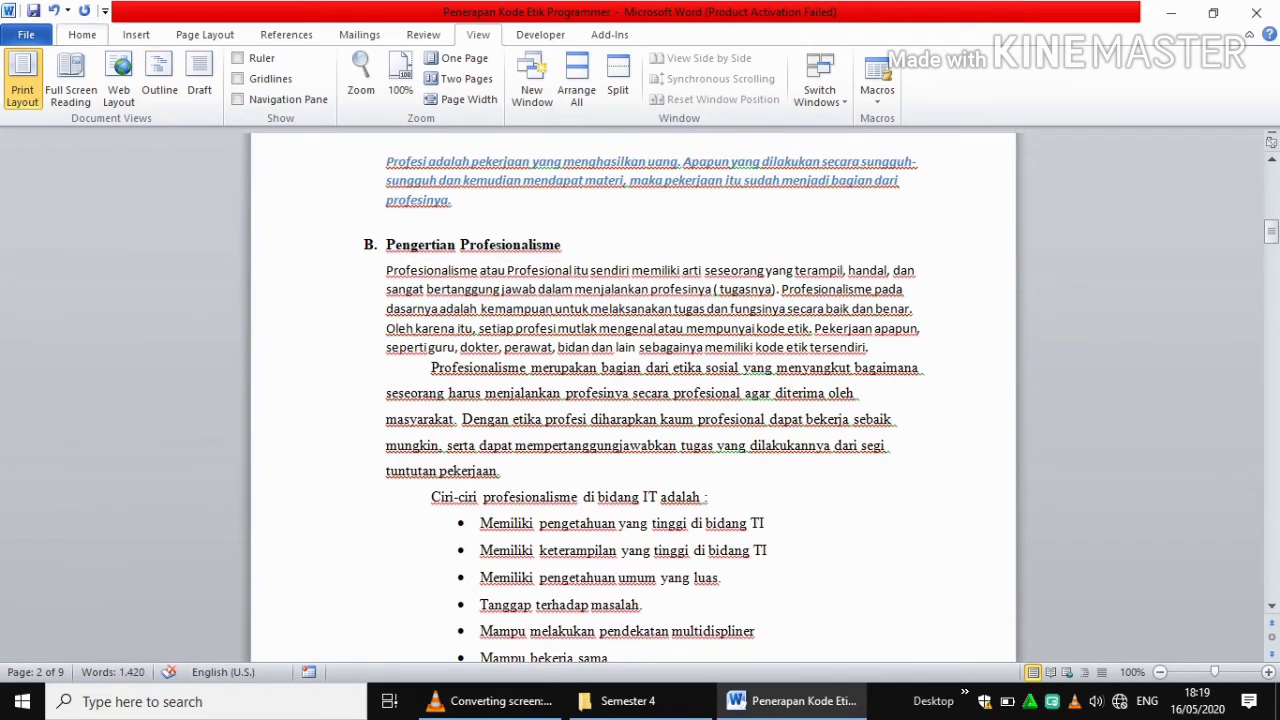
Step: In Advanced Find, limit the "hak cipta" search to paragraphs with Centered alignment and look for the next match
click(82, 34)
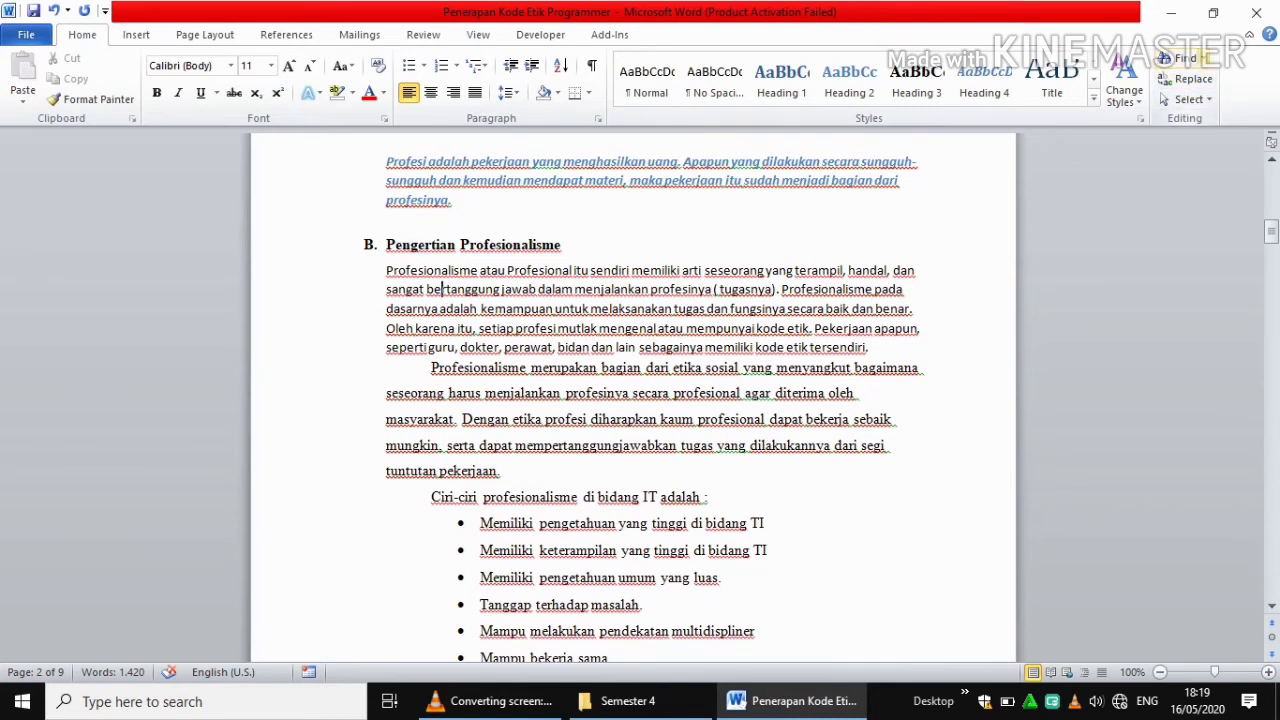
click(1205, 58)
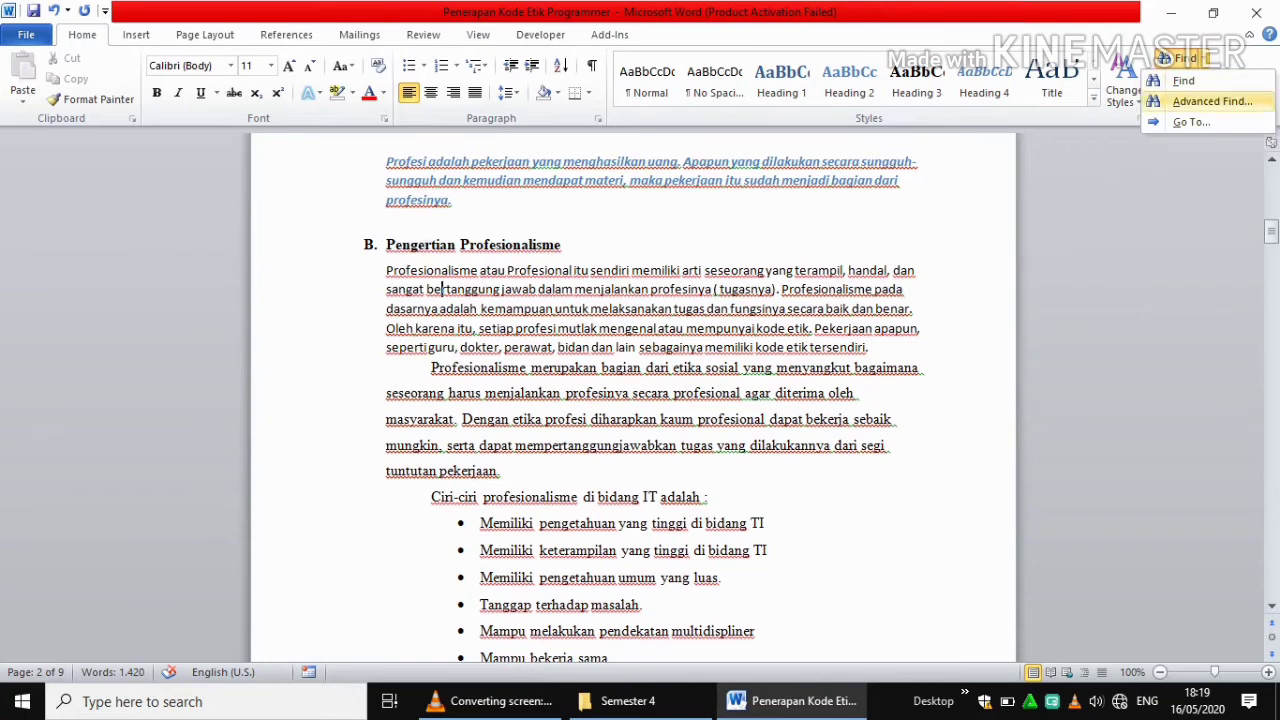
click(1210, 101)
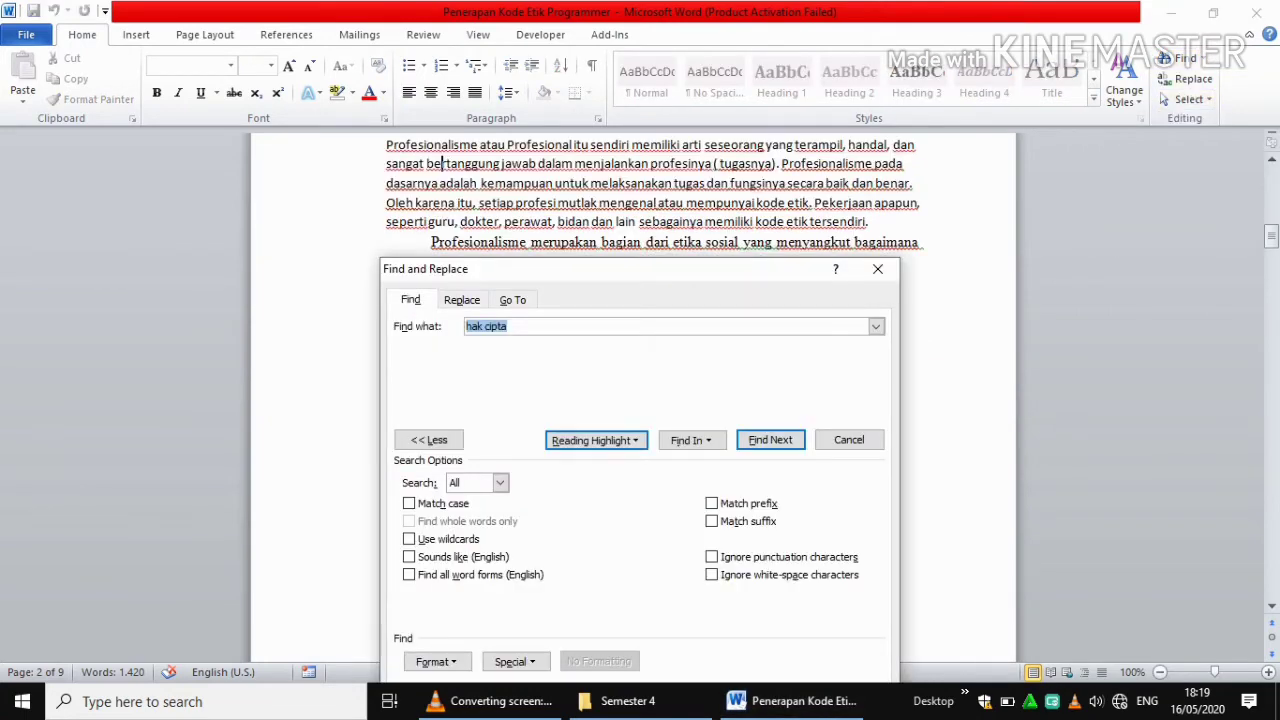
click(437, 661)
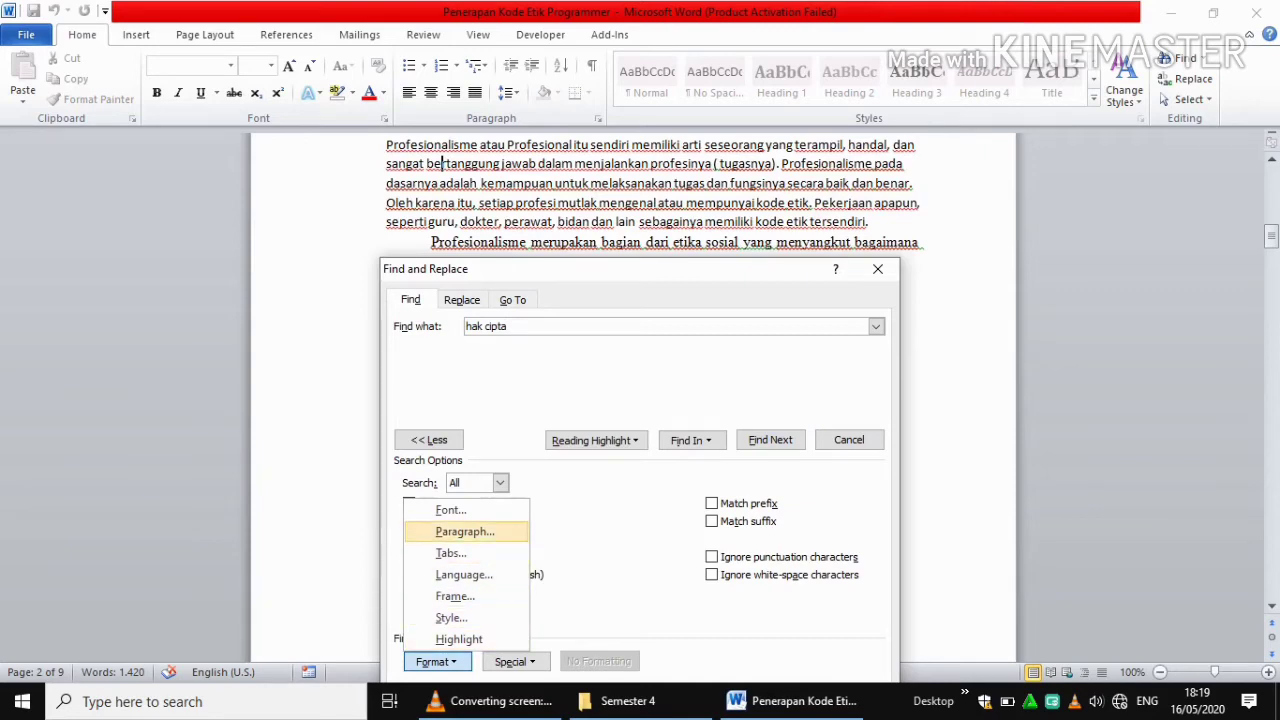
click(465, 531)
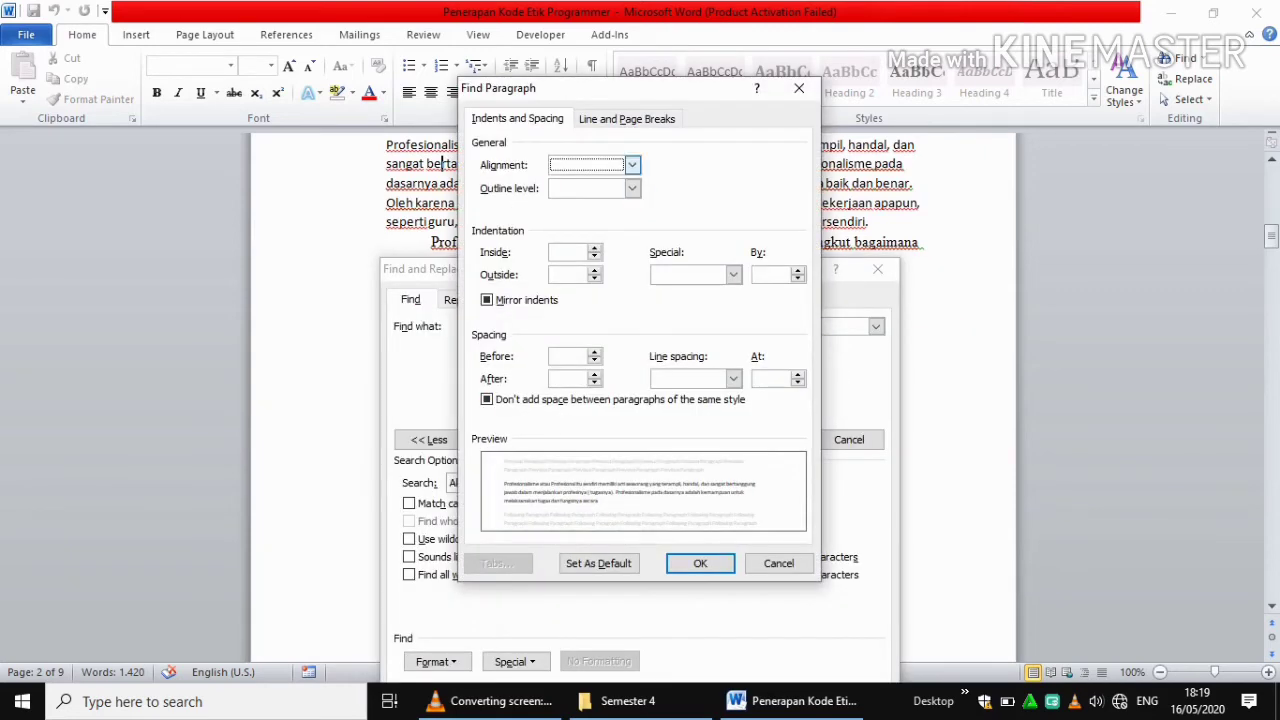
click(632, 164)
click(586, 191)
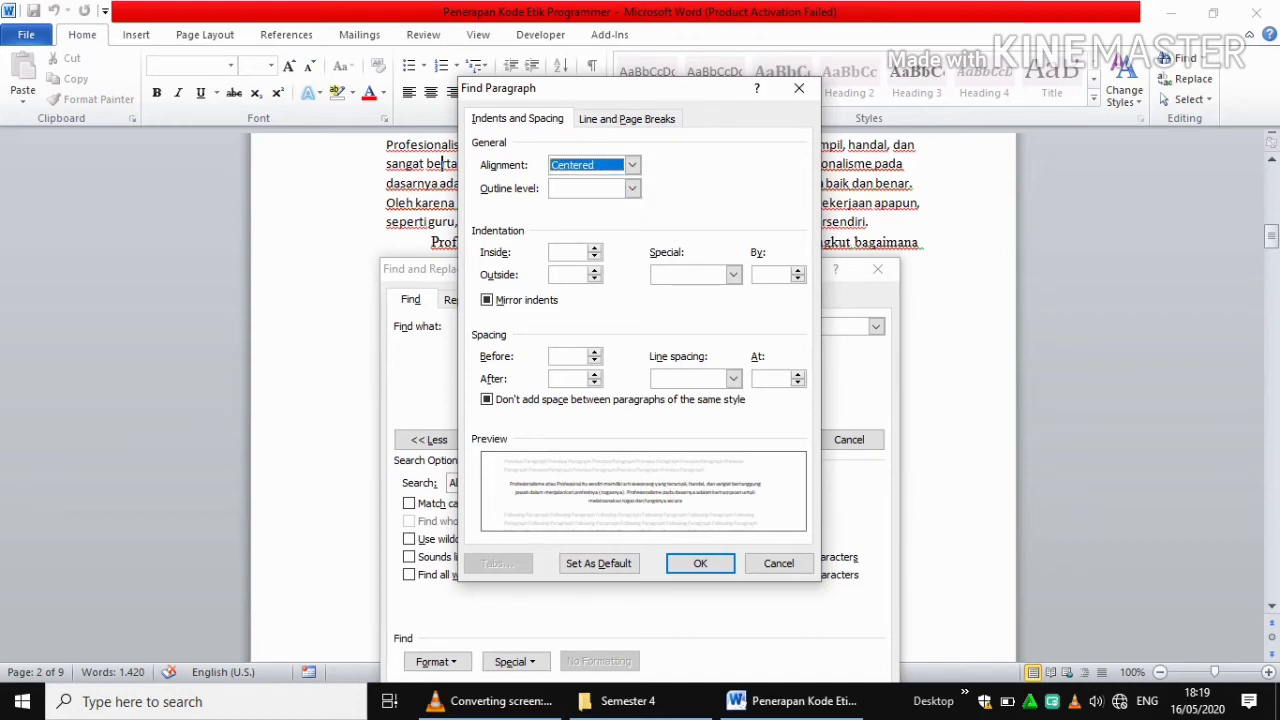
click(700, 563)
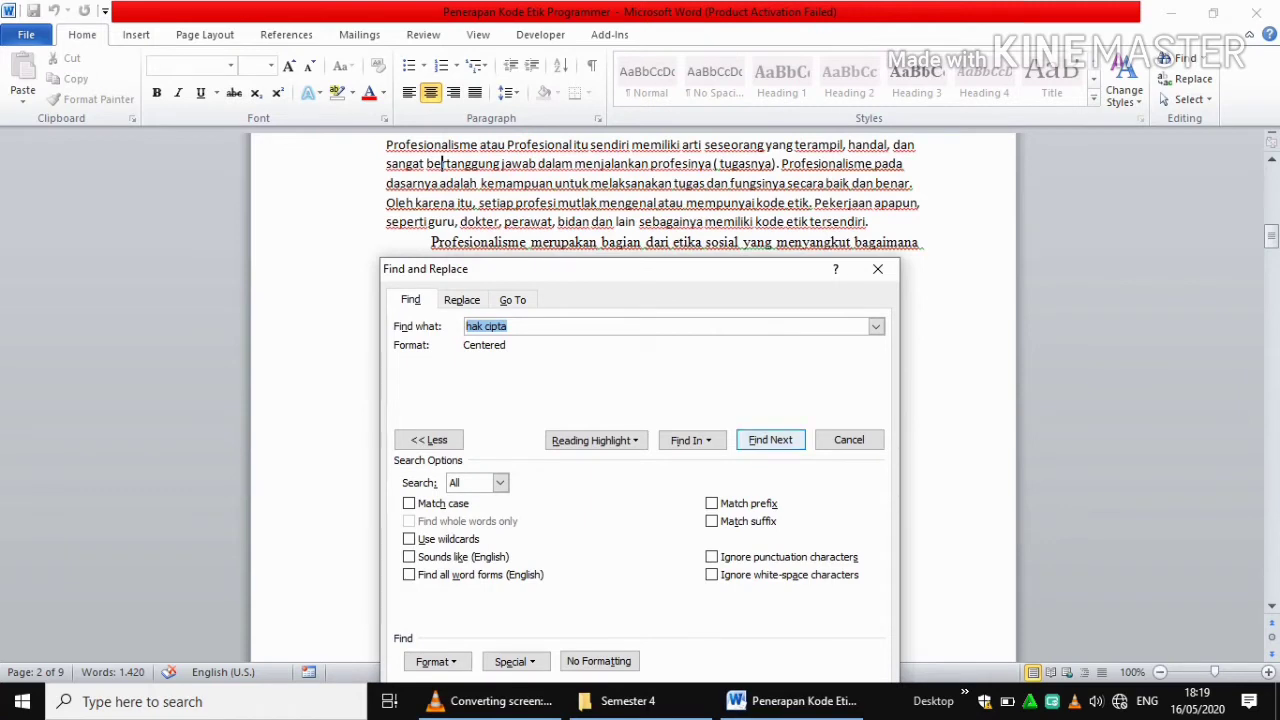
key(Return)
key(Return)
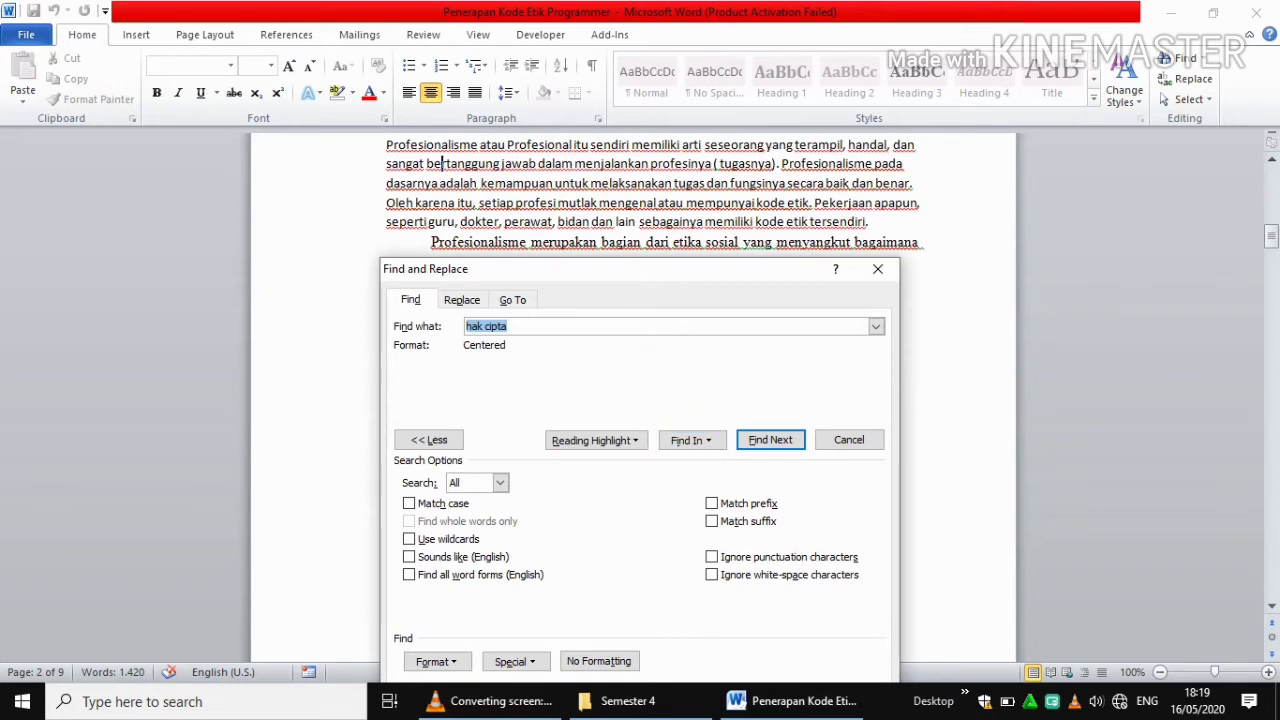
Step: View the Replace and Go To options of Find and Replace and close the dialog
click(461, 300)
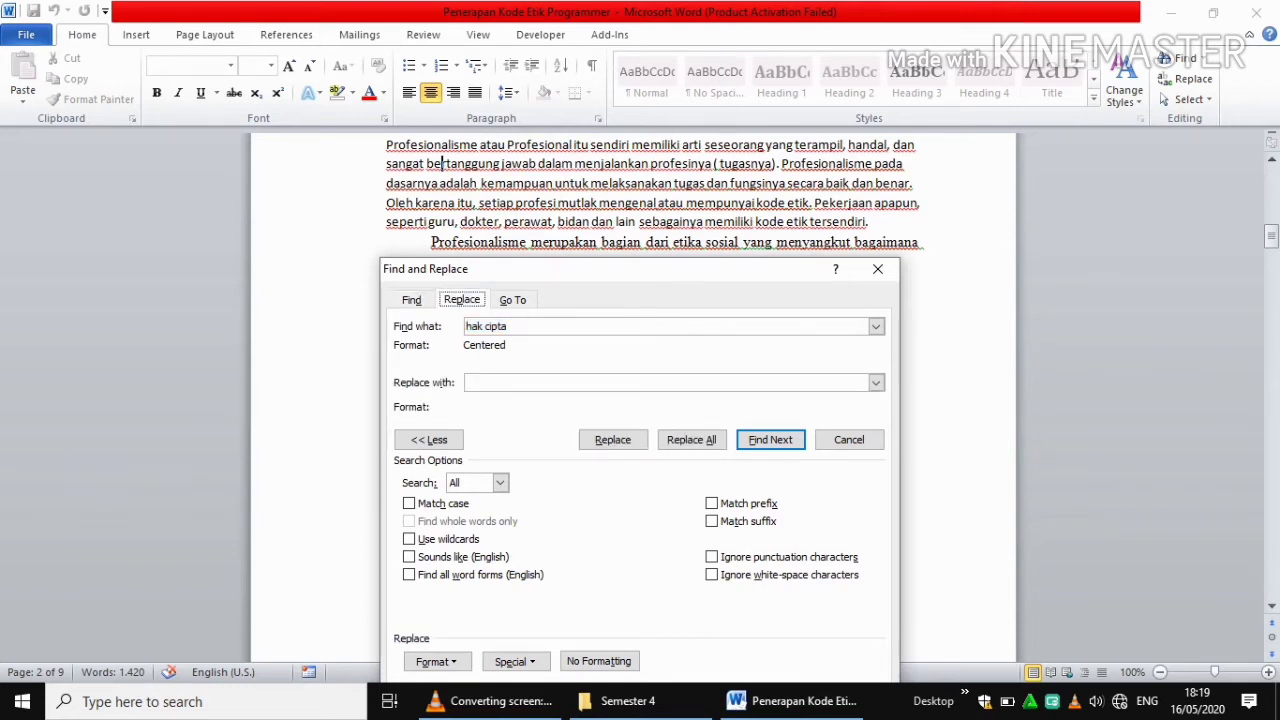
click(512, 300)
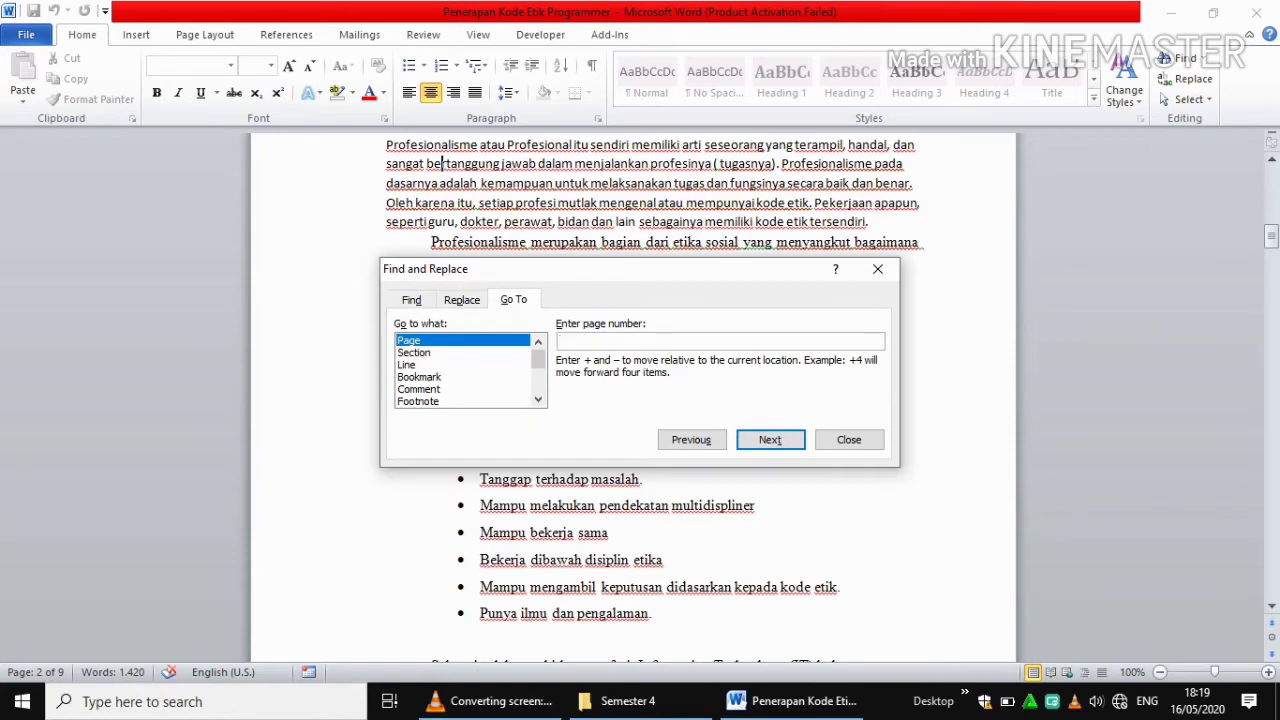
click(878, 268)
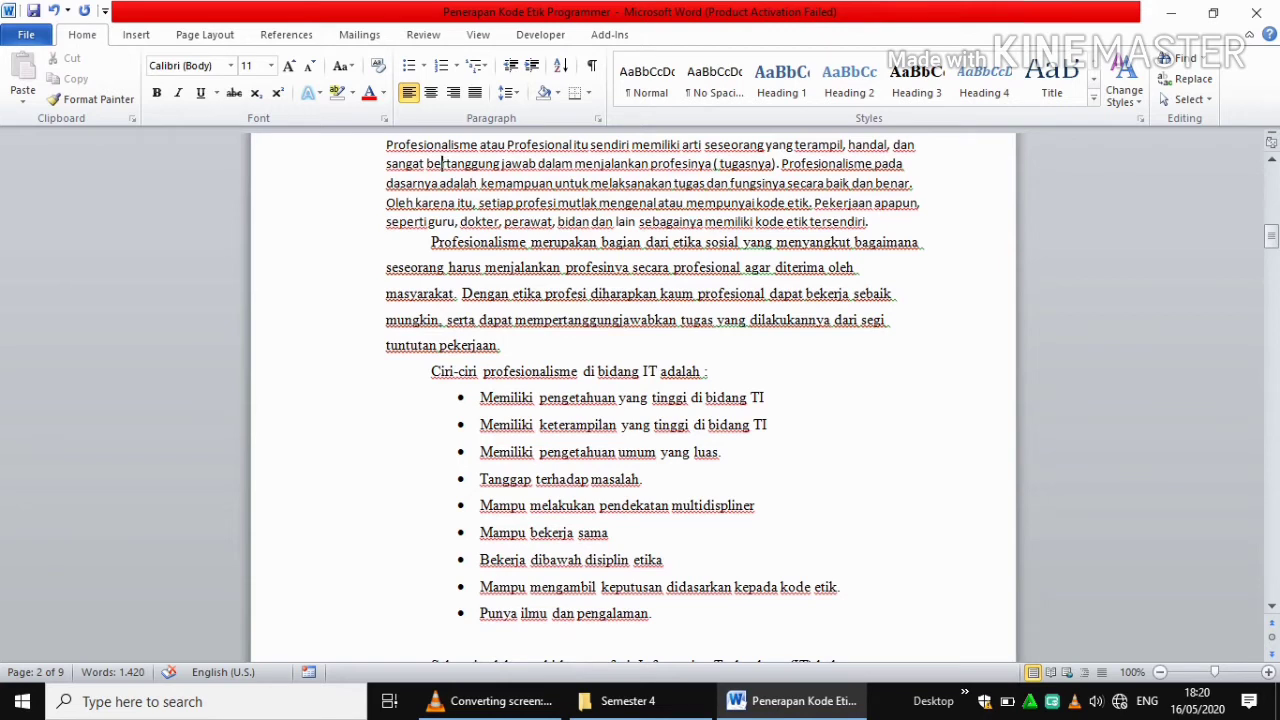
Step: Reopen Advanced Find and try to highlight all occurrences of "hak cipta" in centered paragraphs
click(686, 293)
click(1204, 58)
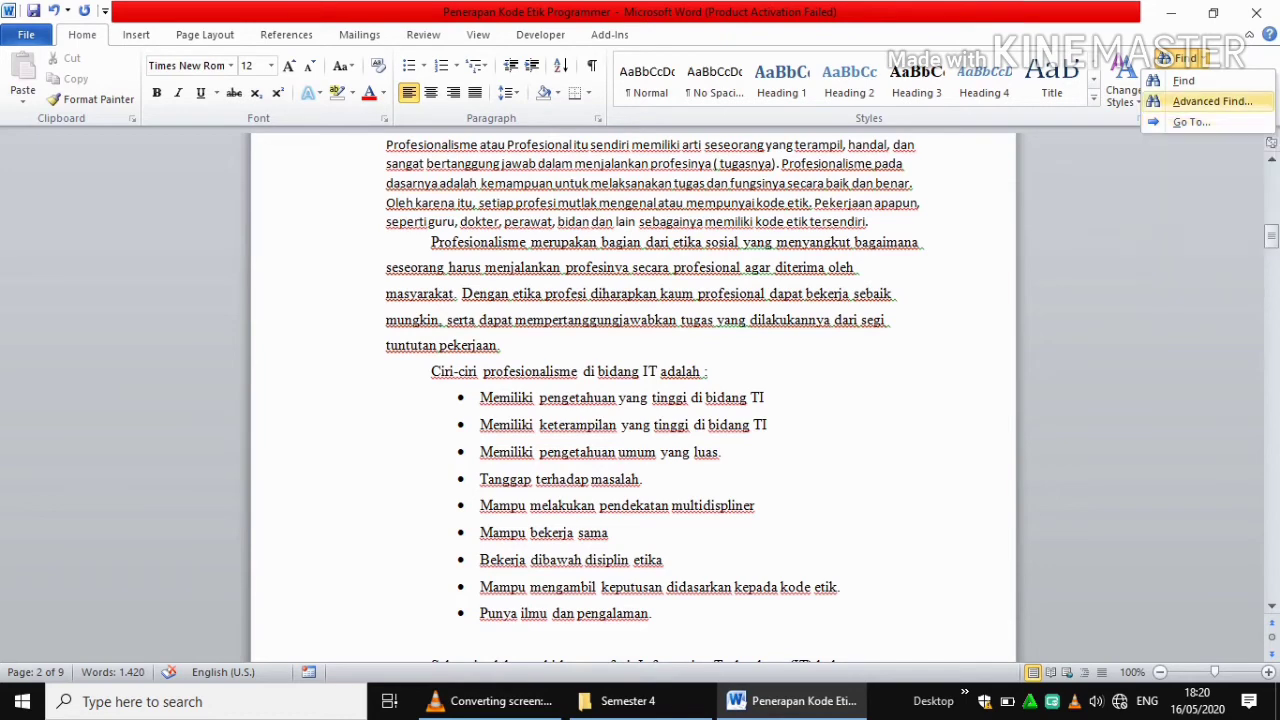
click(1212, 101)
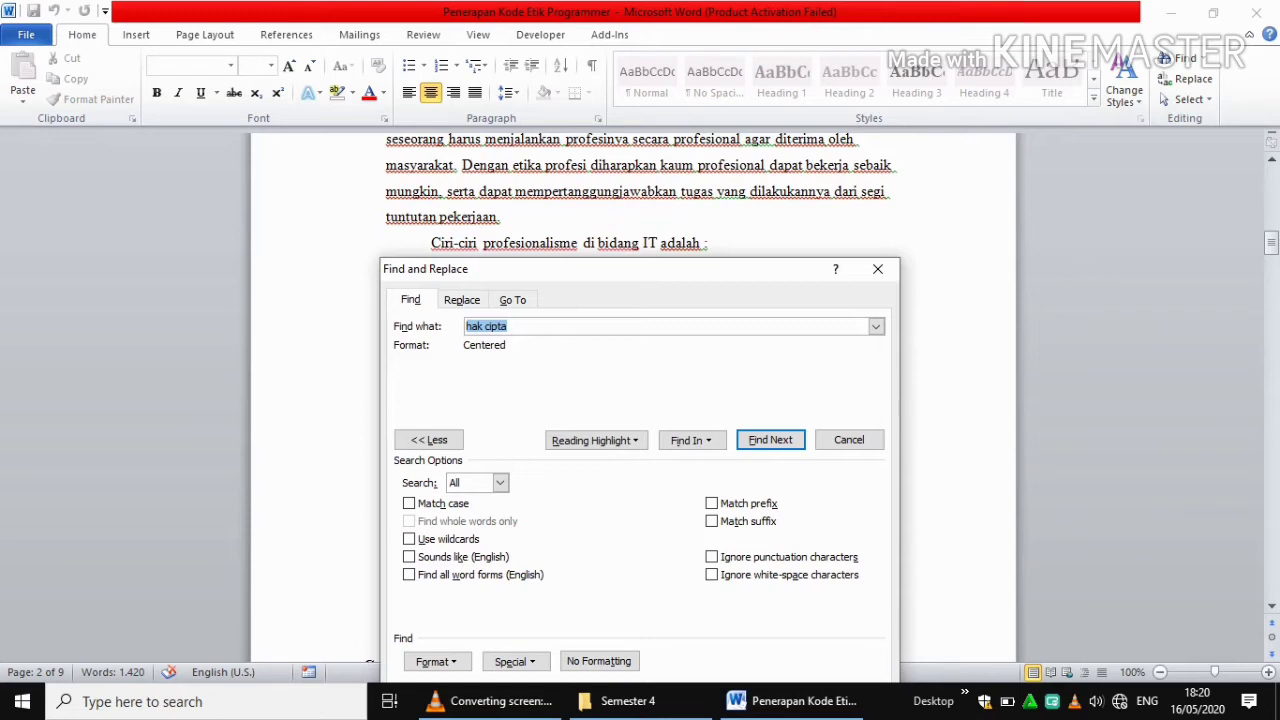
key(alt+r)
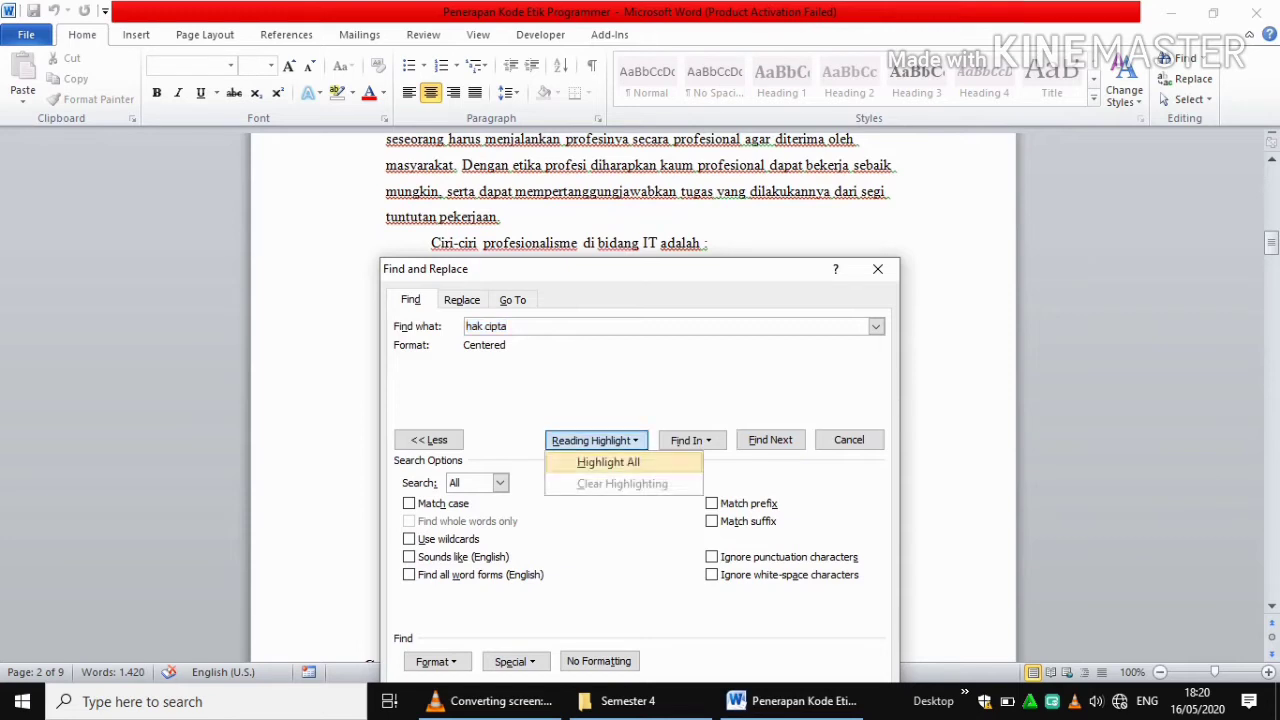
key(Return)
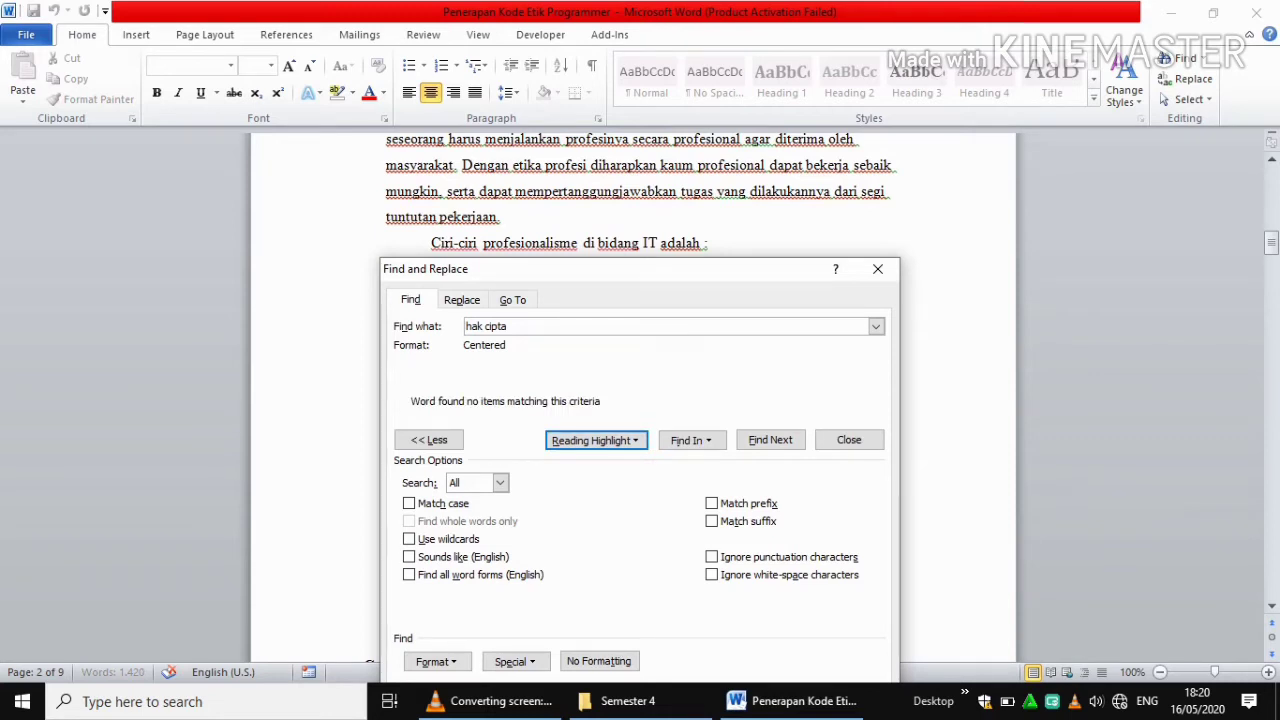
Step: Clear the search text, highlight all text with Centered formatting in the document, and go to the next match
click(508, 326)
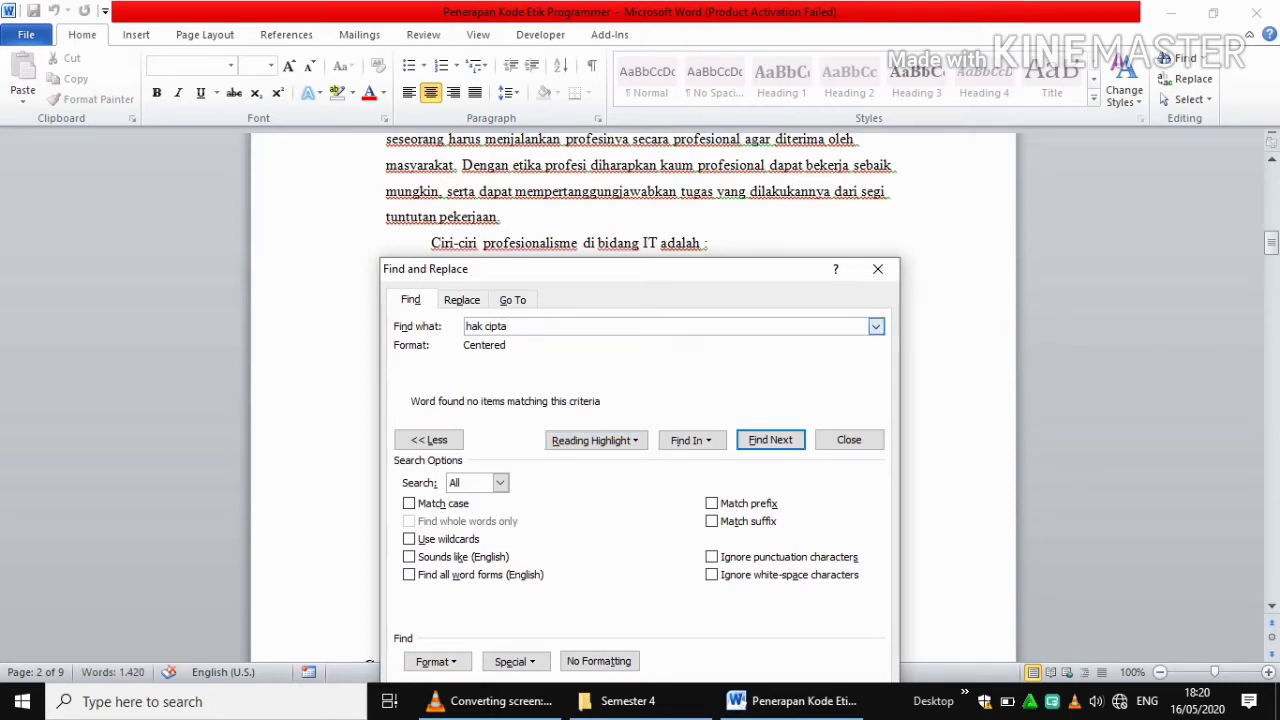
key(BackSpace)
key(BackSpace)
key(BackSpace)
key(BackSpace)
key(BackSpace)
key(BackSpace)
key(BackSpace)
key(BackSpace)
key(BackSpace)
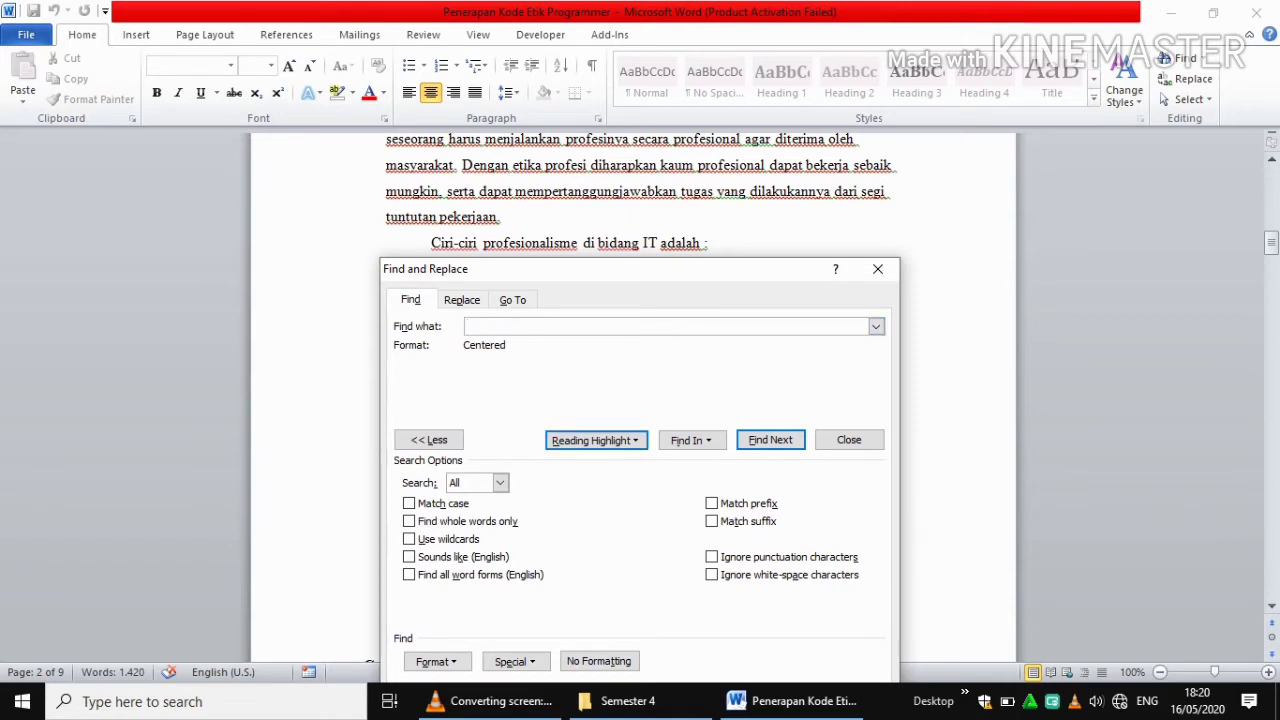
click(596, 440)
click(610, 462)
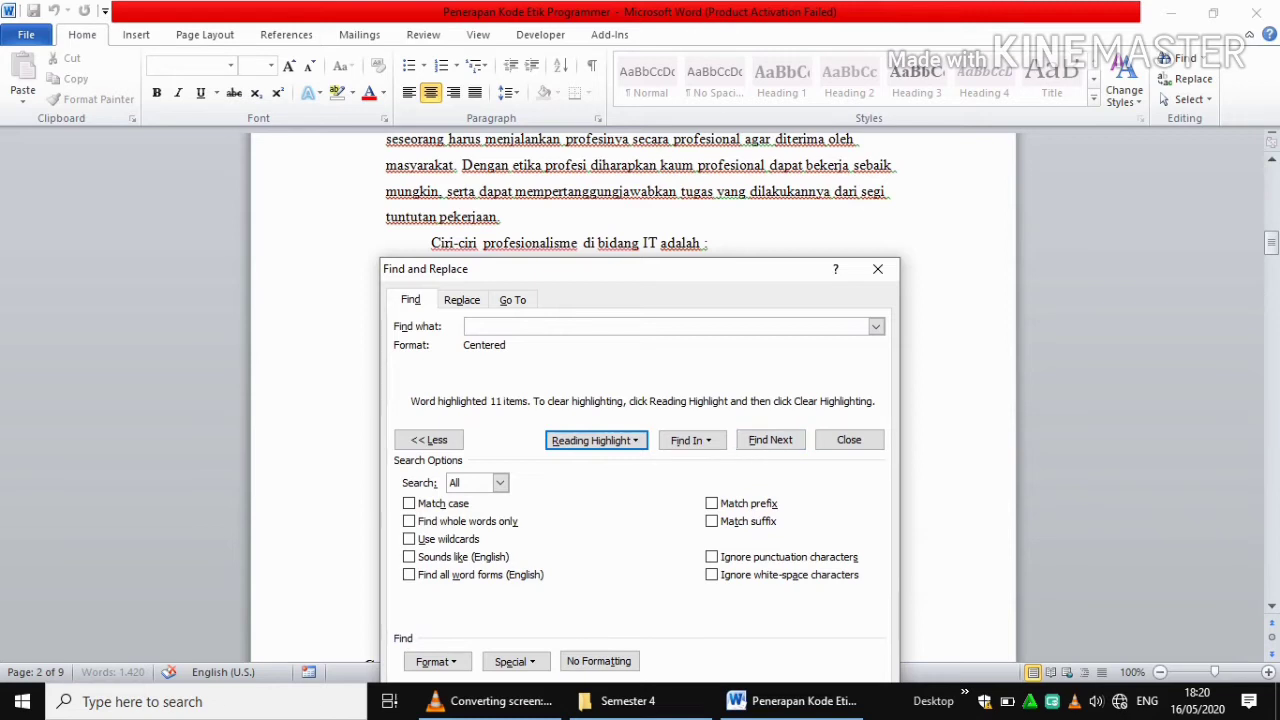
click(770, 440)
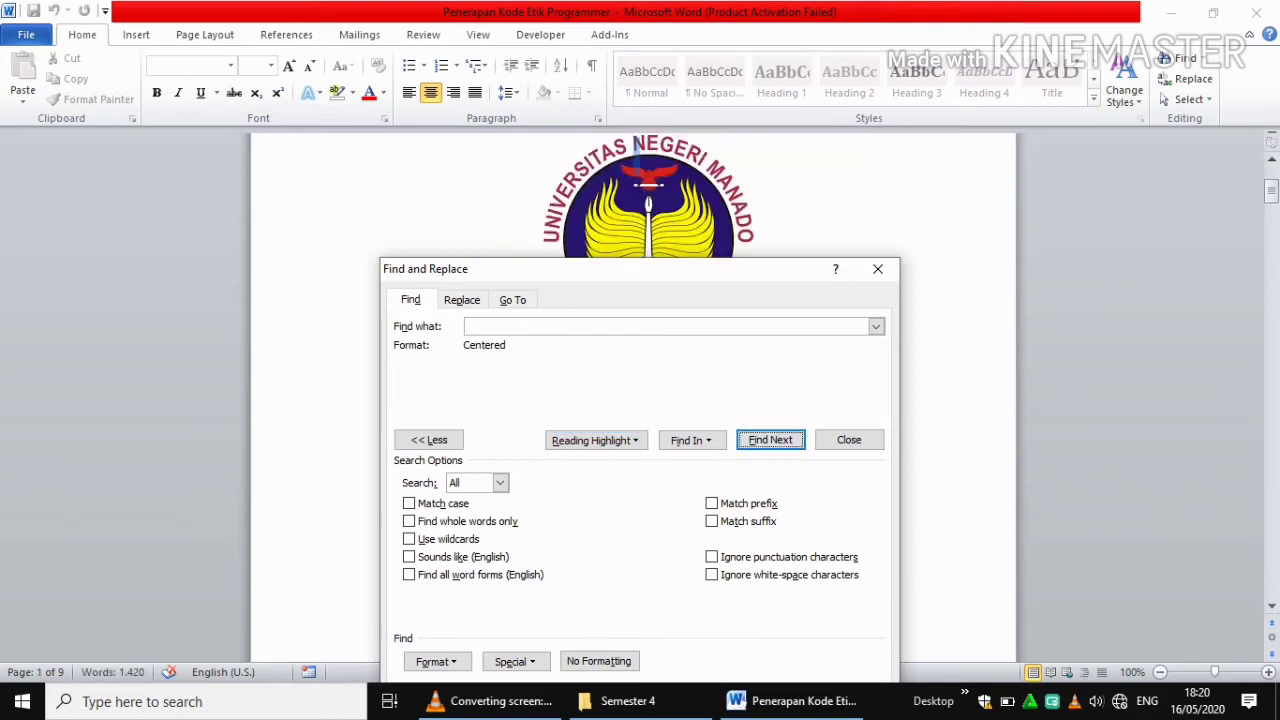
Step: Close Find and Replace and look over the highlighted centered text on the cover page
click(877, 268)
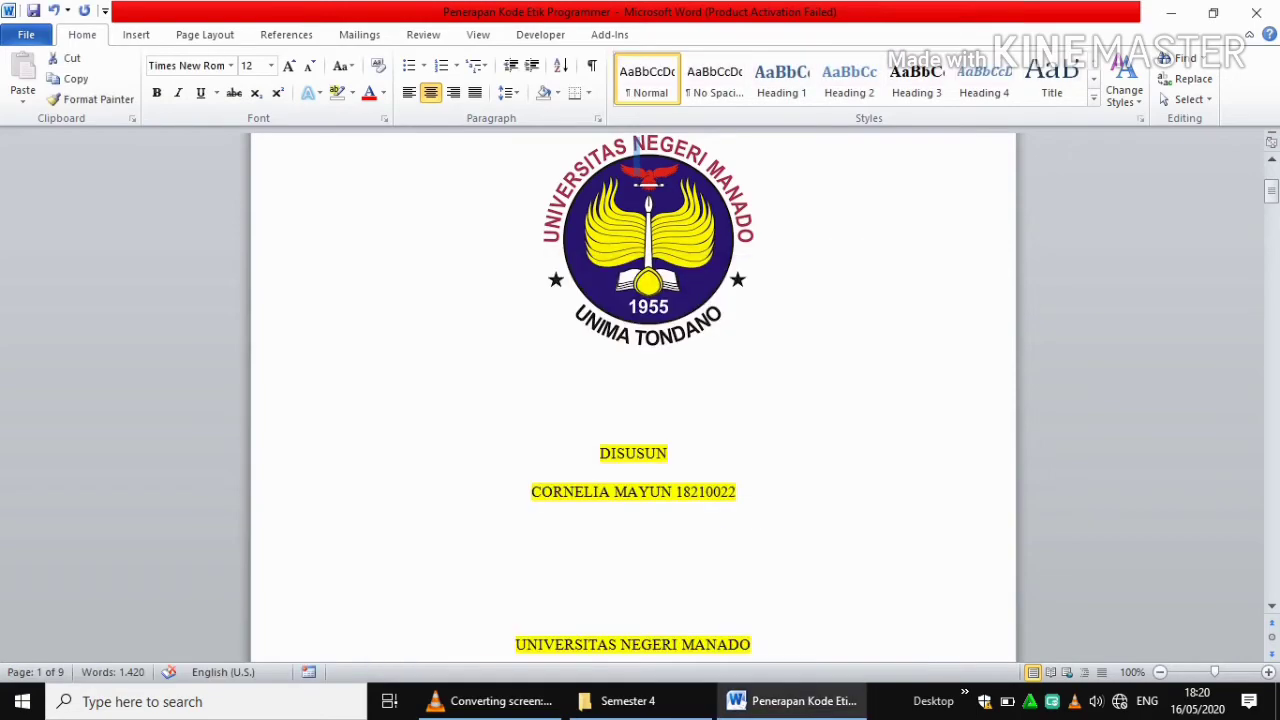
mouse_move(1271, 190)
mouse_down()
mouse_move(1271, 172)
mouse_move(1271, 298)
mouse_move(1271, 202)
mouse_up()
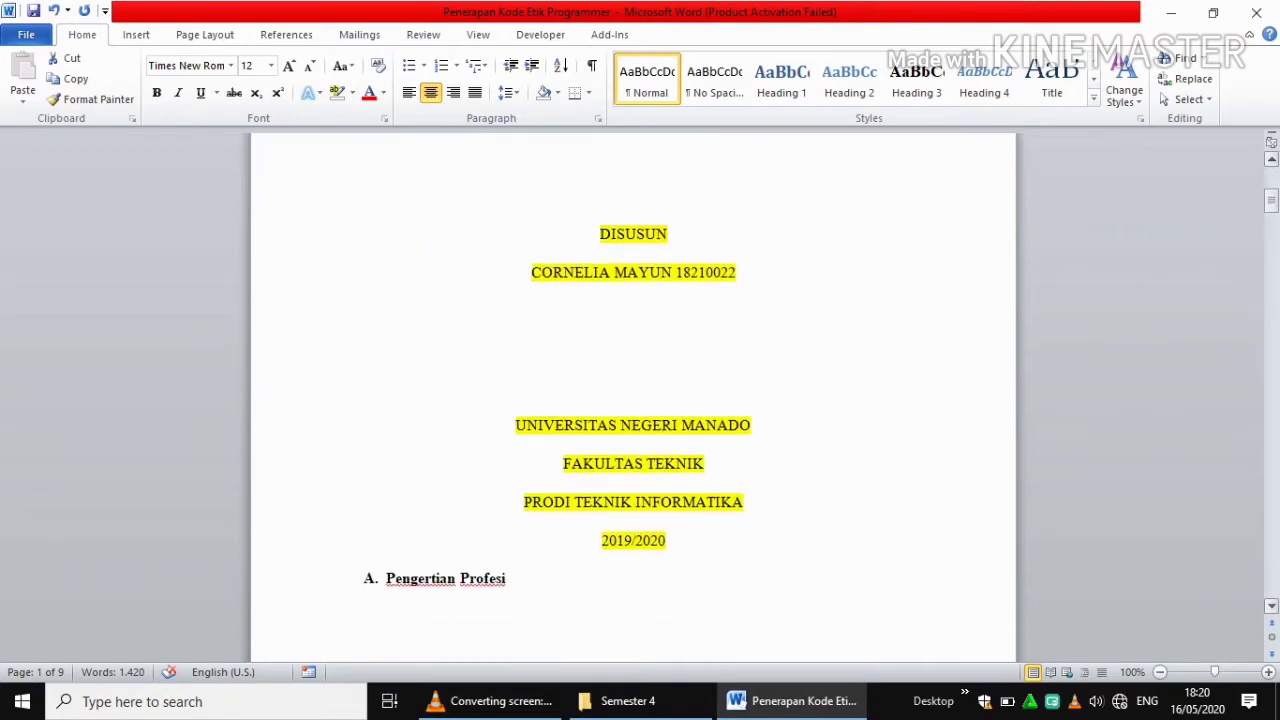
click(634, 311)
Step: Open Replace and set the format to find to Centered alignment with outline level 2, leaving the search text empty
click(1186, 78)
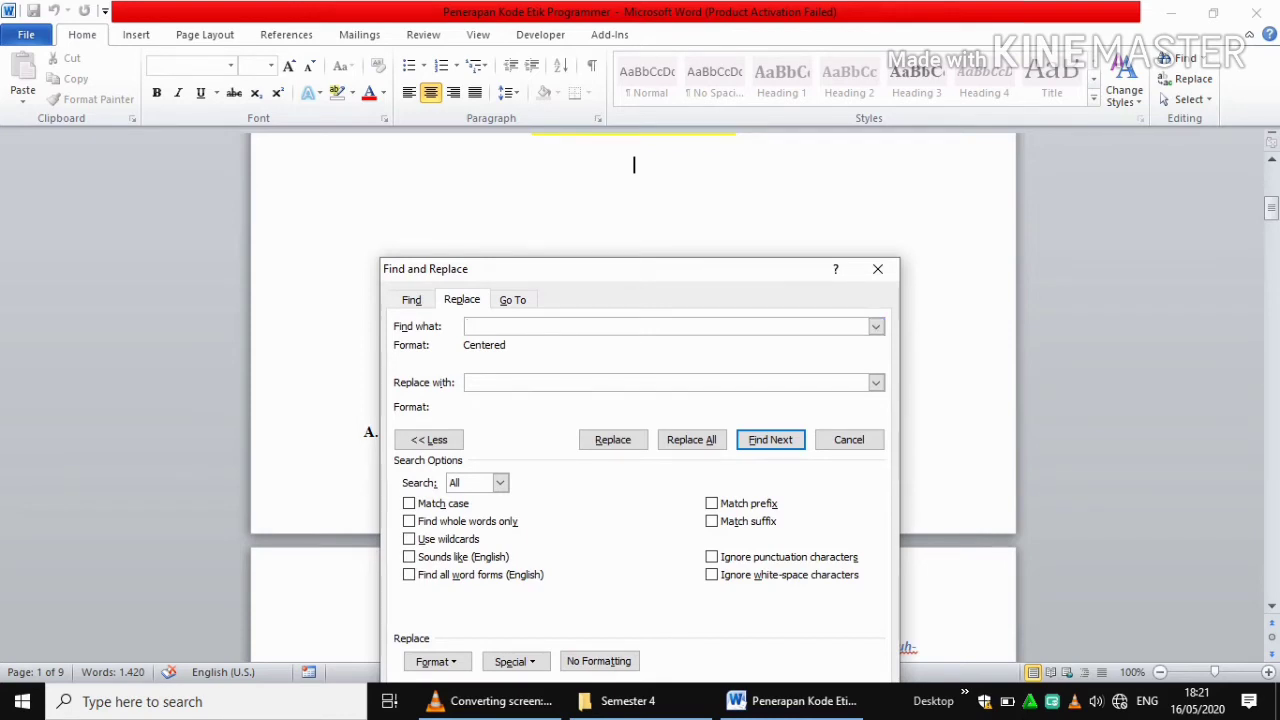
click(876, 326)
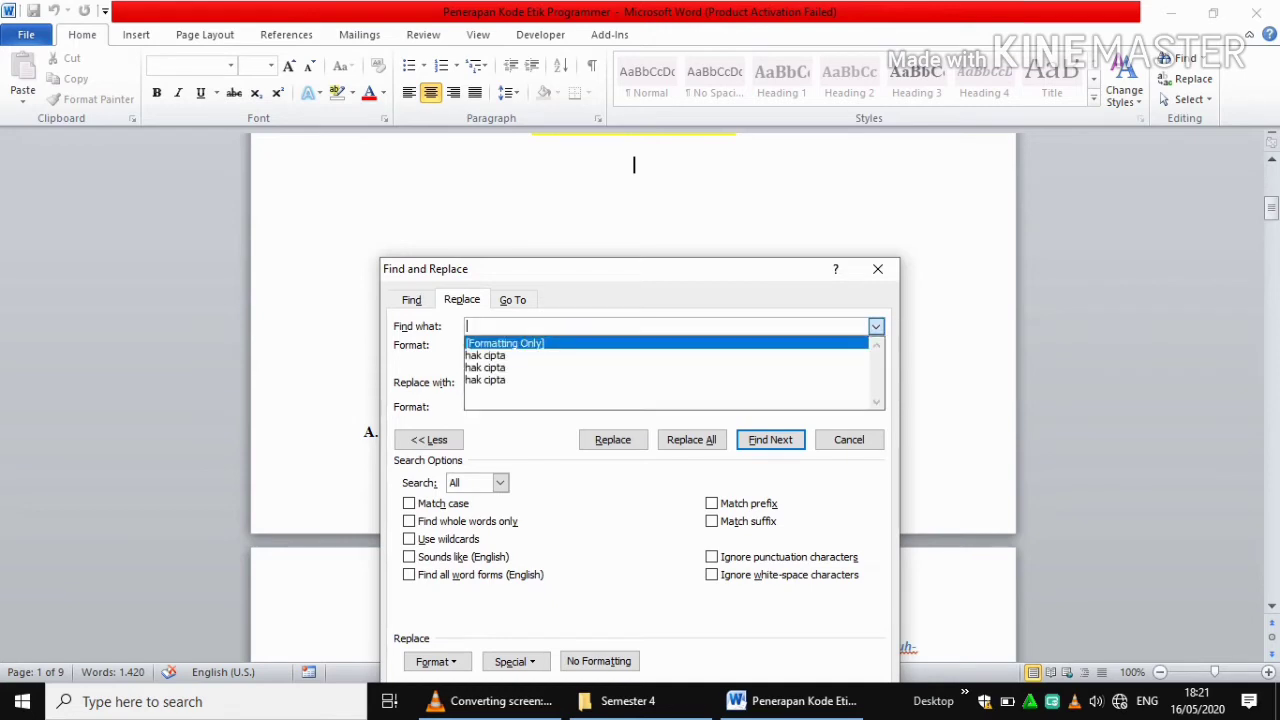
key(Return)
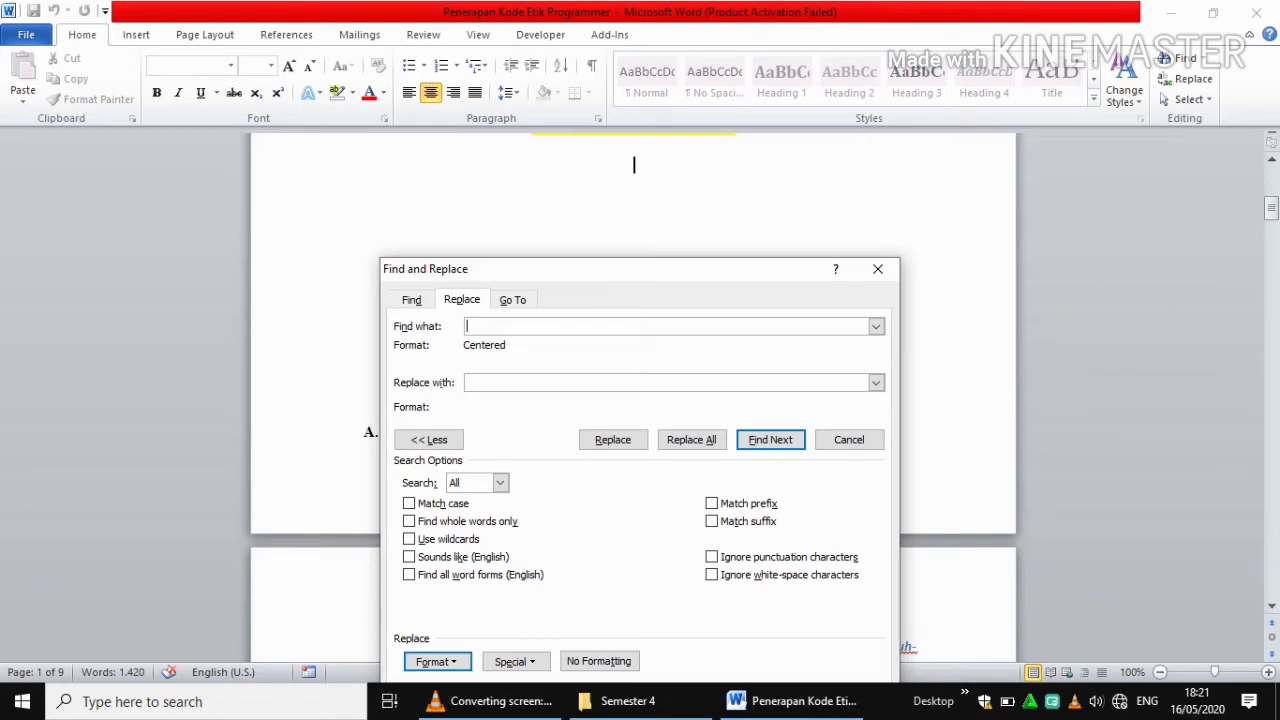
click(436, 661)
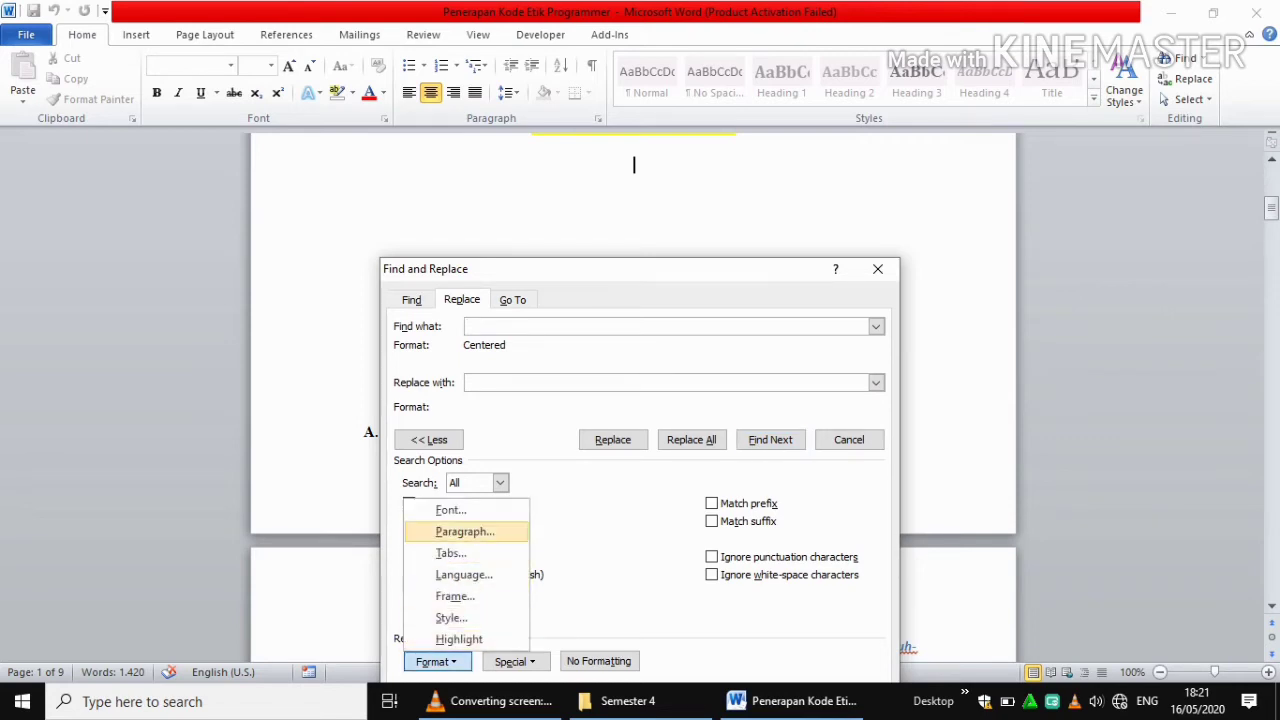
click(465, 531)
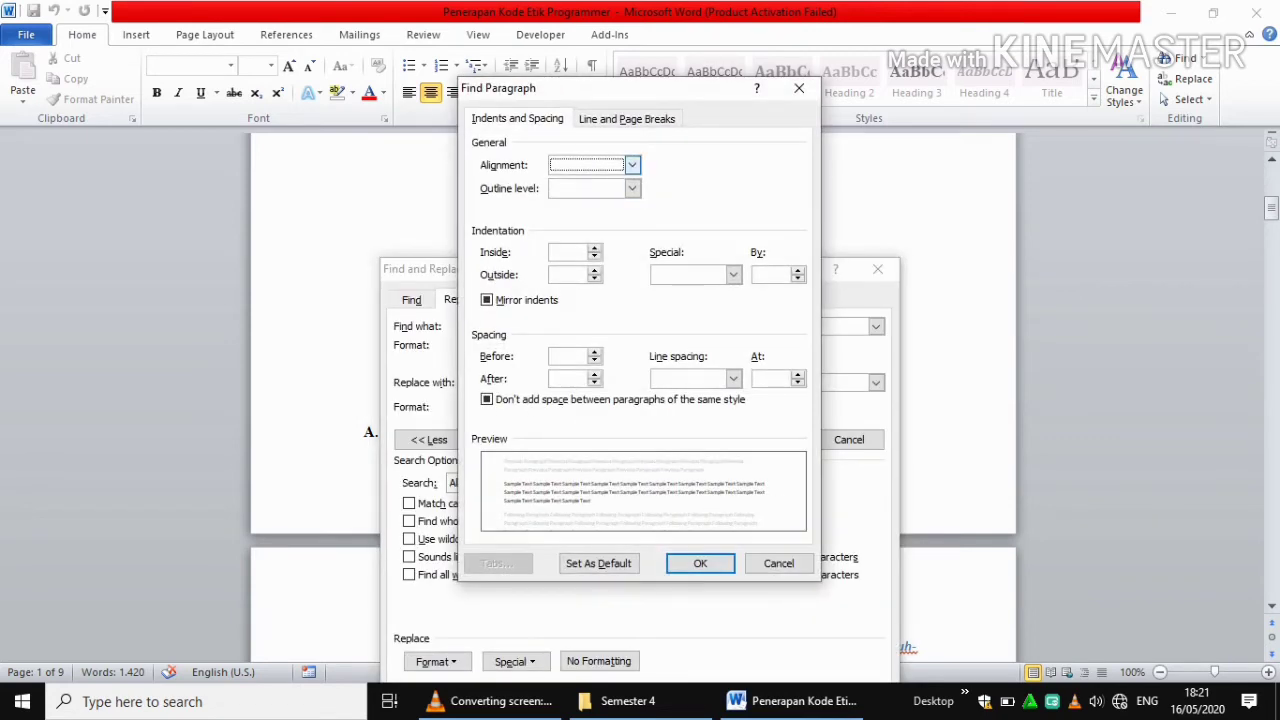
click(632, 165)
key(Return)
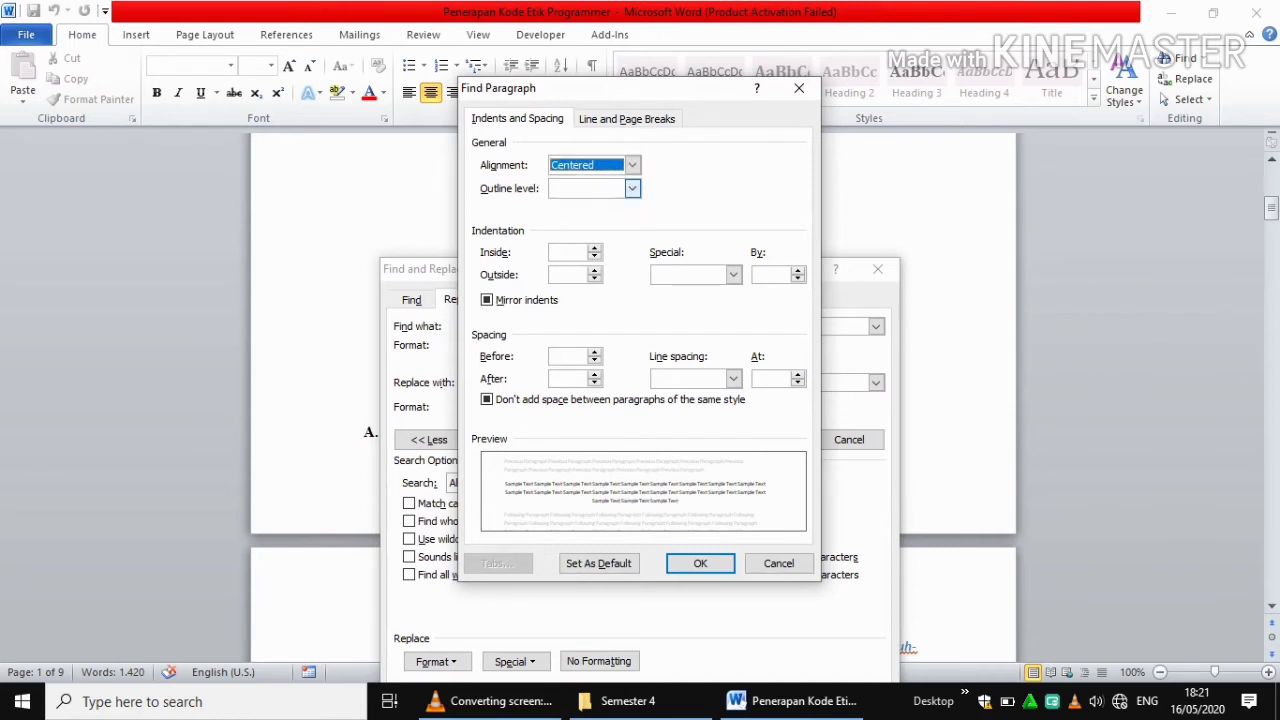
click(632, 188)
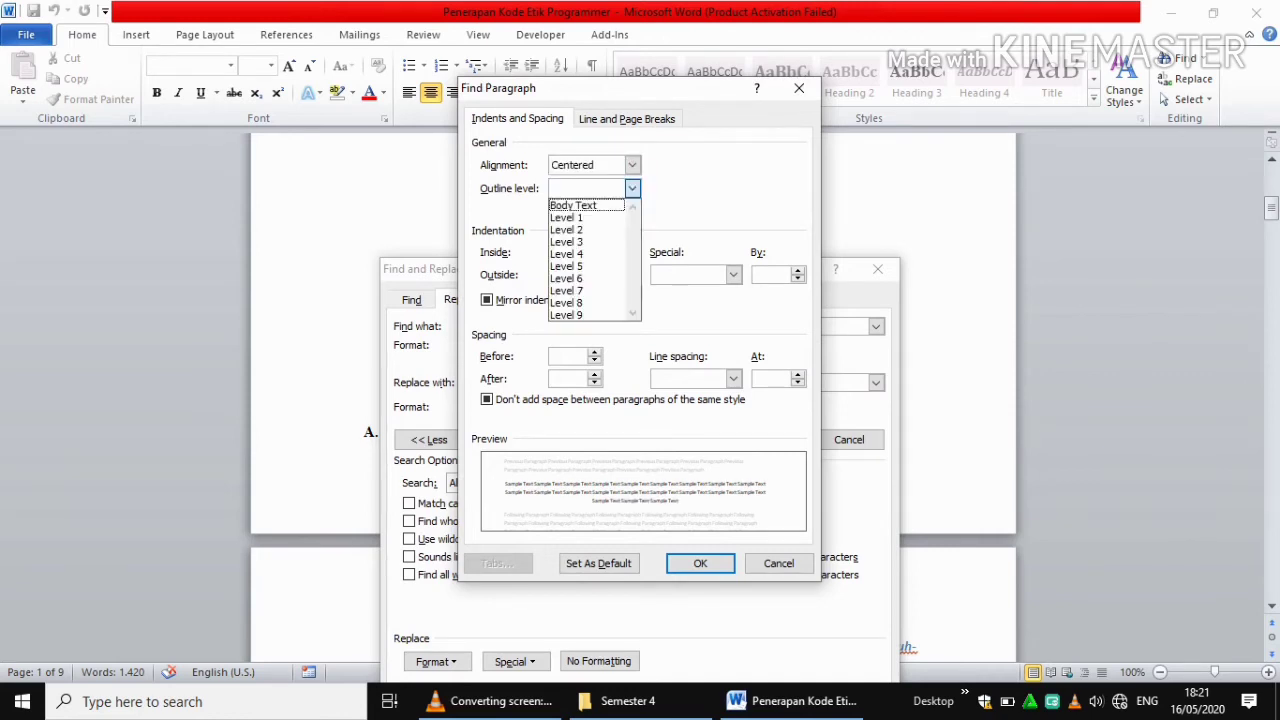
key(Return)
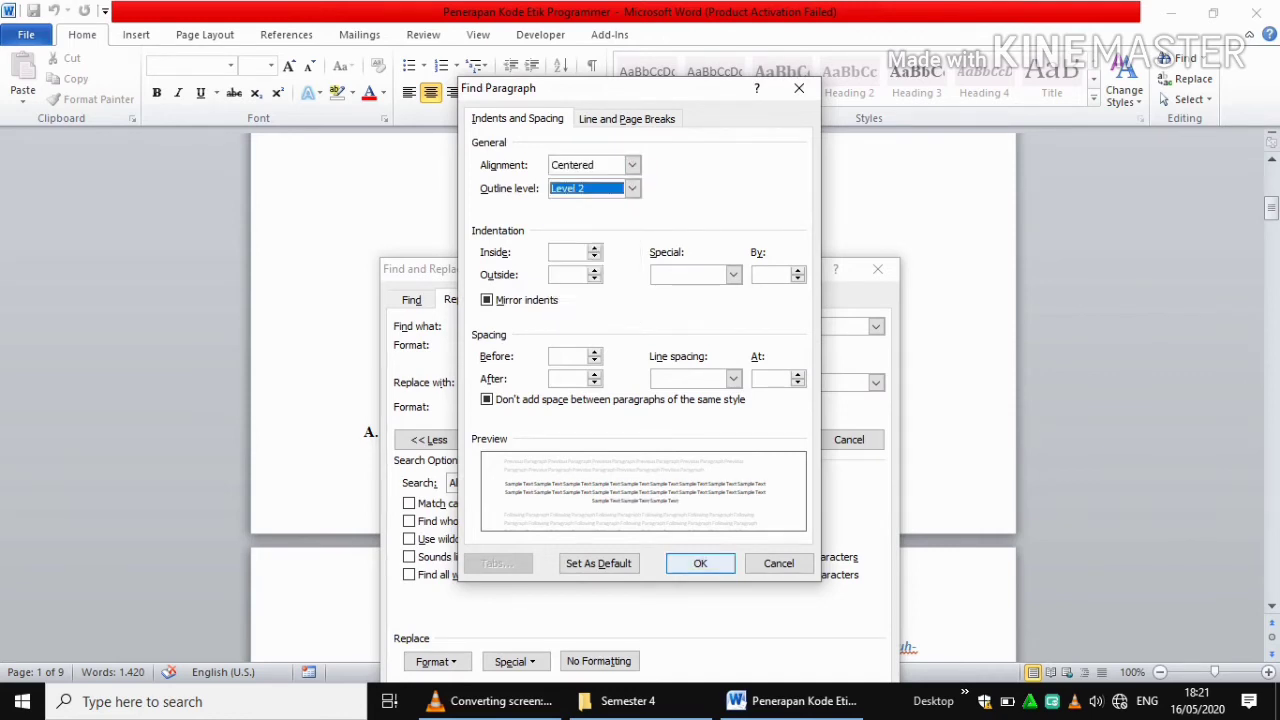
key(Return)
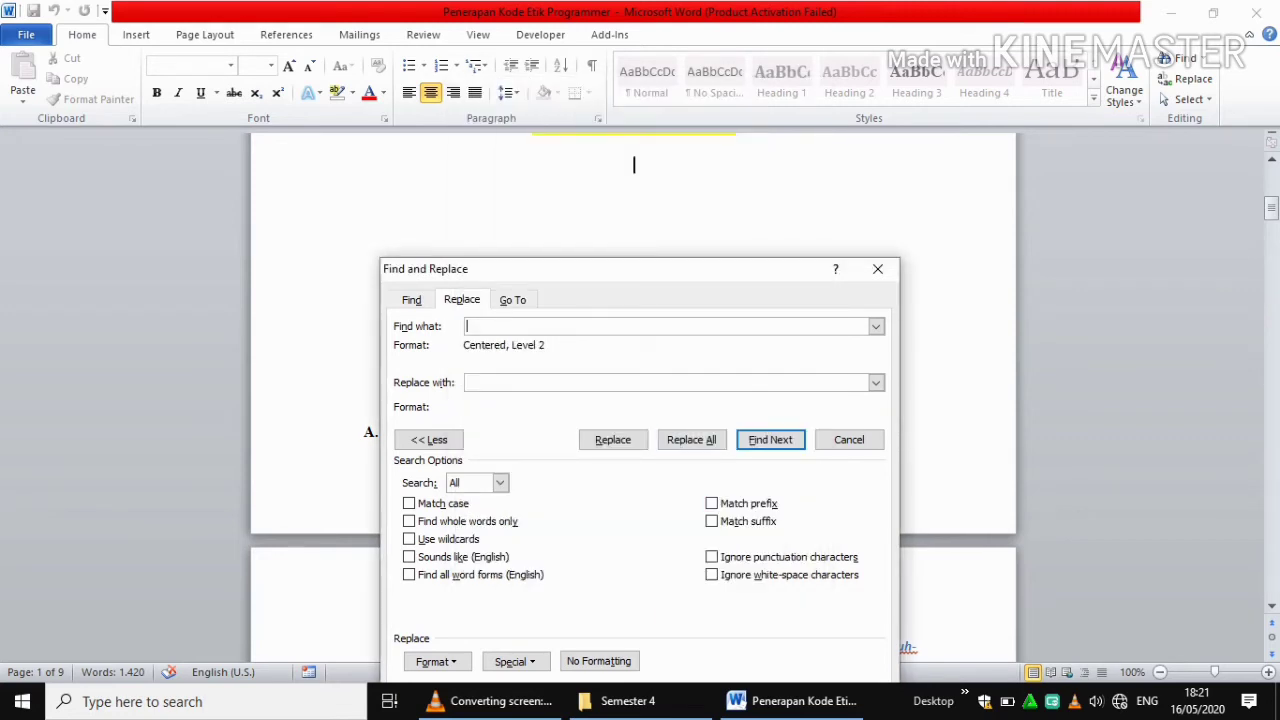
Step: Try to replace the next Centered, Level 2 match with an empty replacement
click(876, 382)
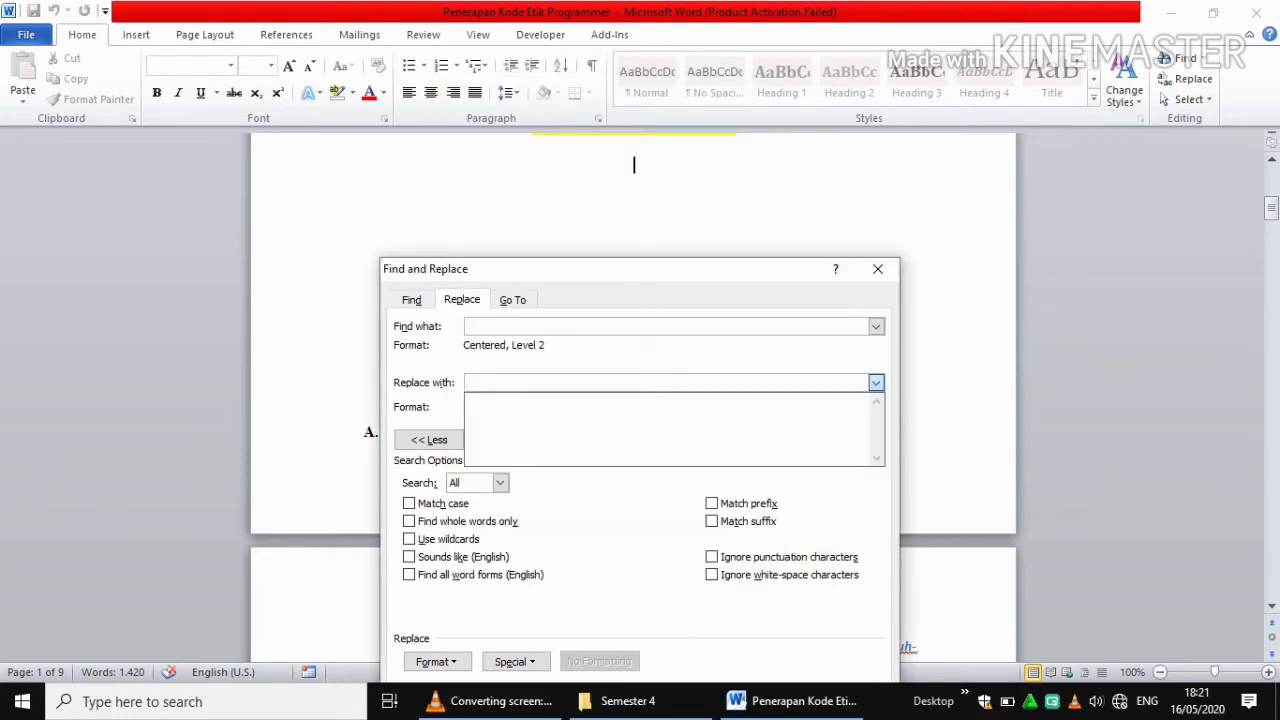
key(Escape)
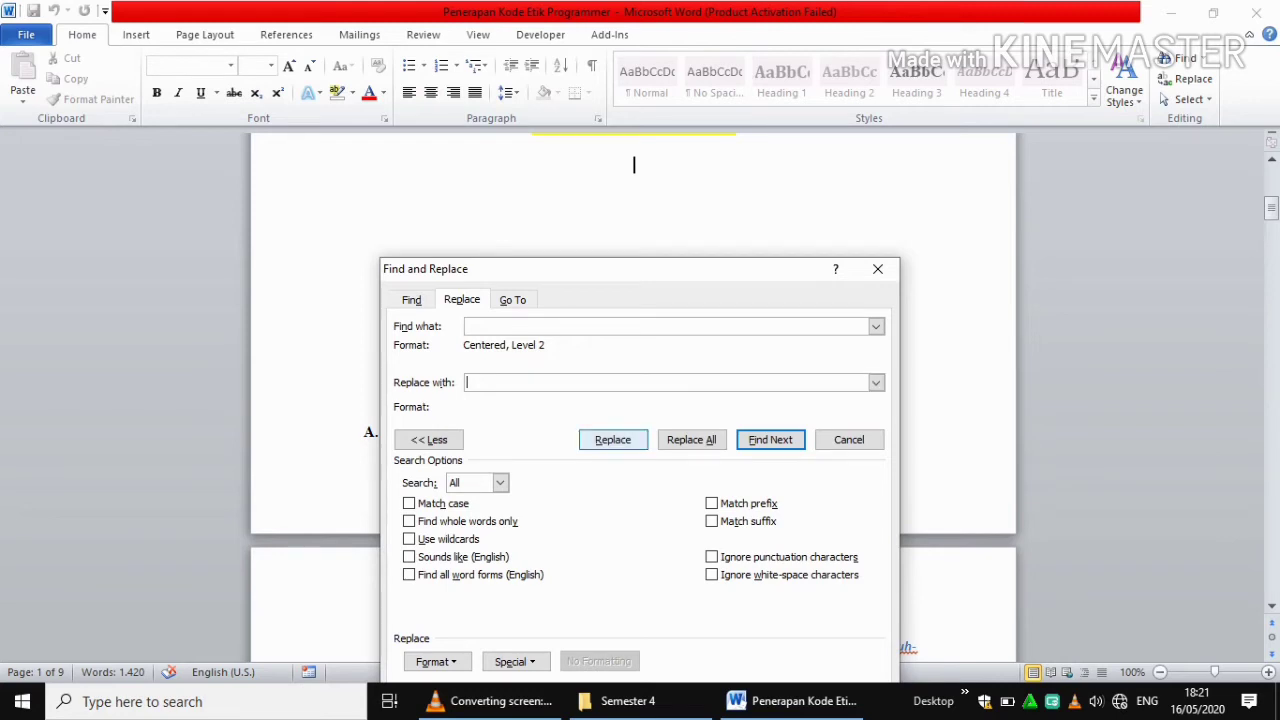
key(alt+r)
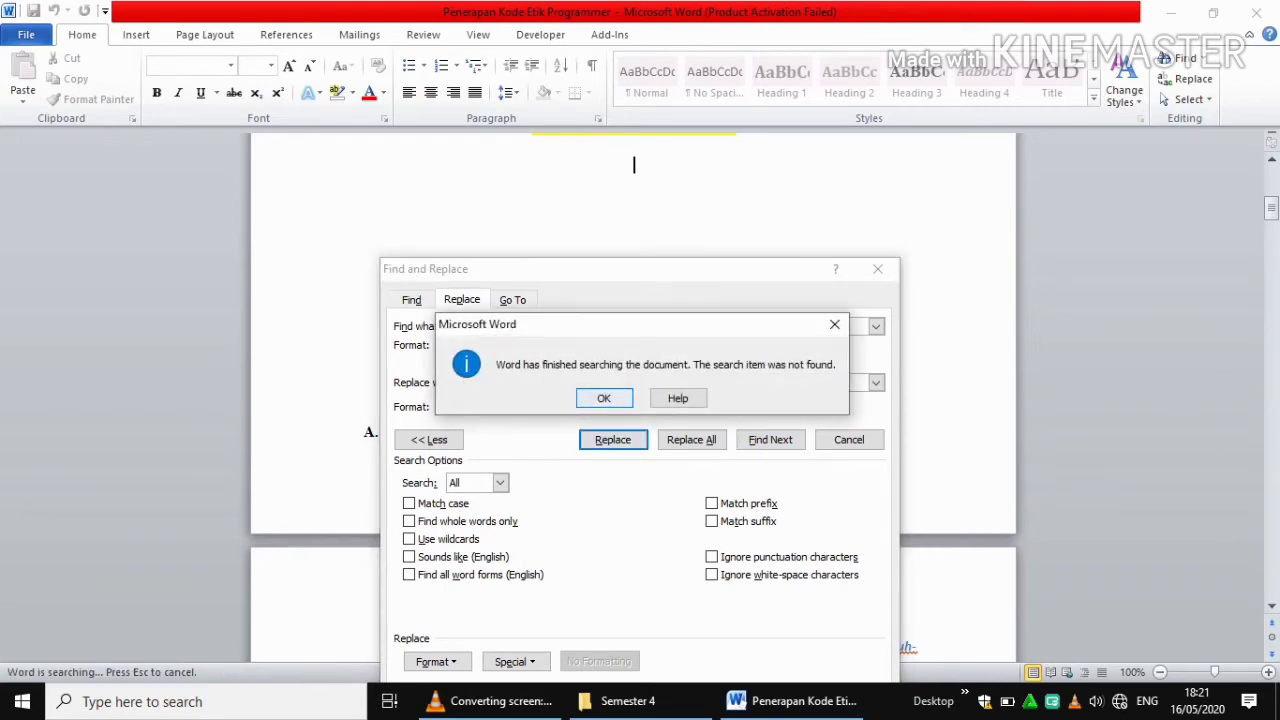
key(Return)
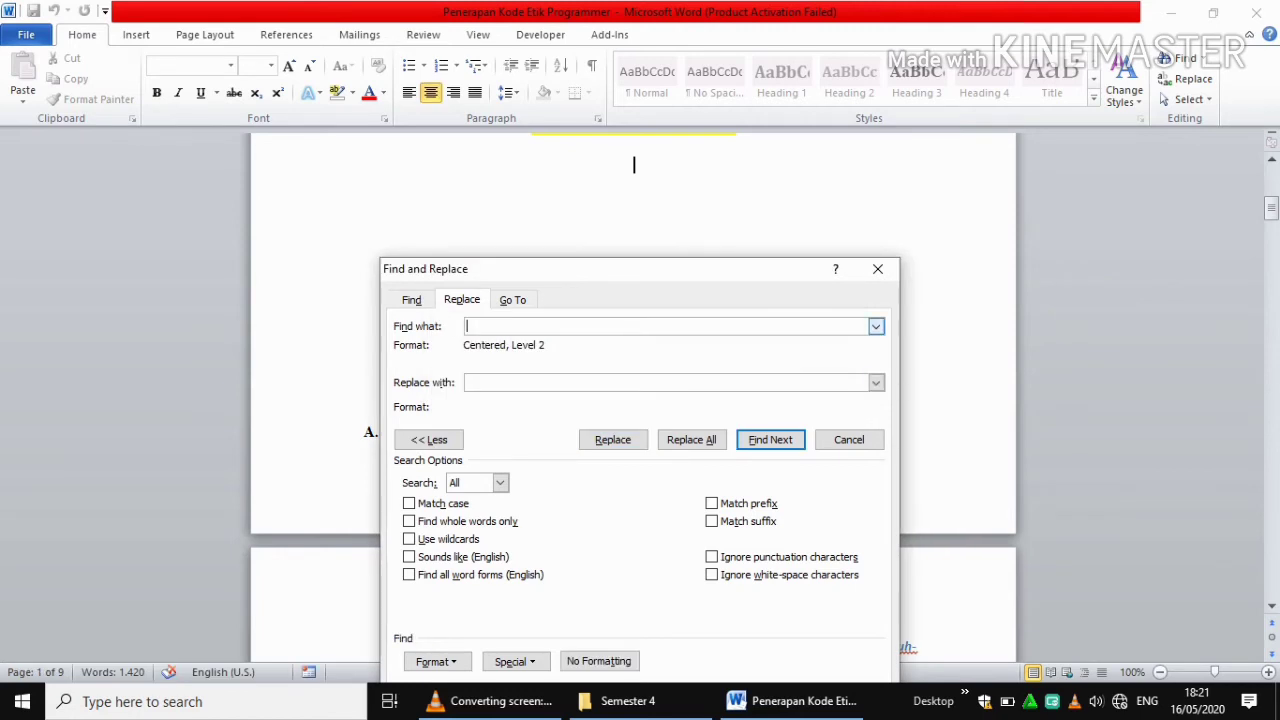
Step: Enter "hak cipta" as both search and replacement text, look for the next Centered, Level 2 match, and close the dialog
text(hak cipta)
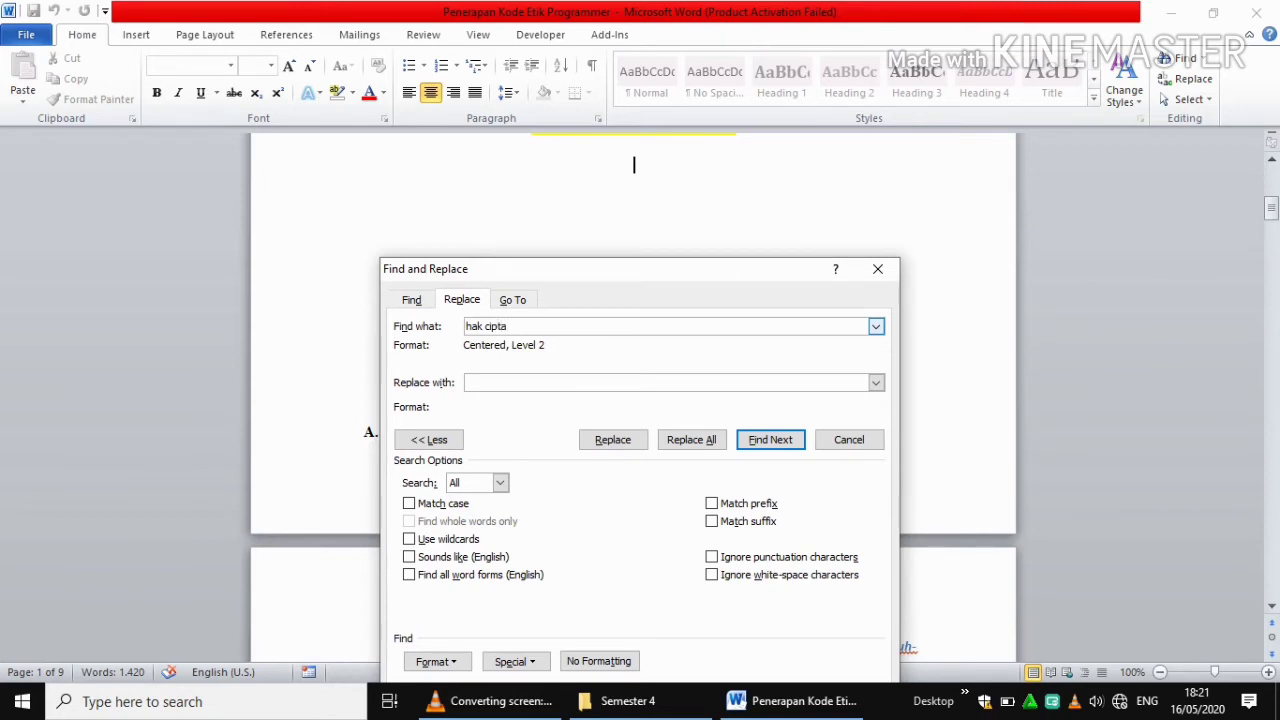
click(467, 382)
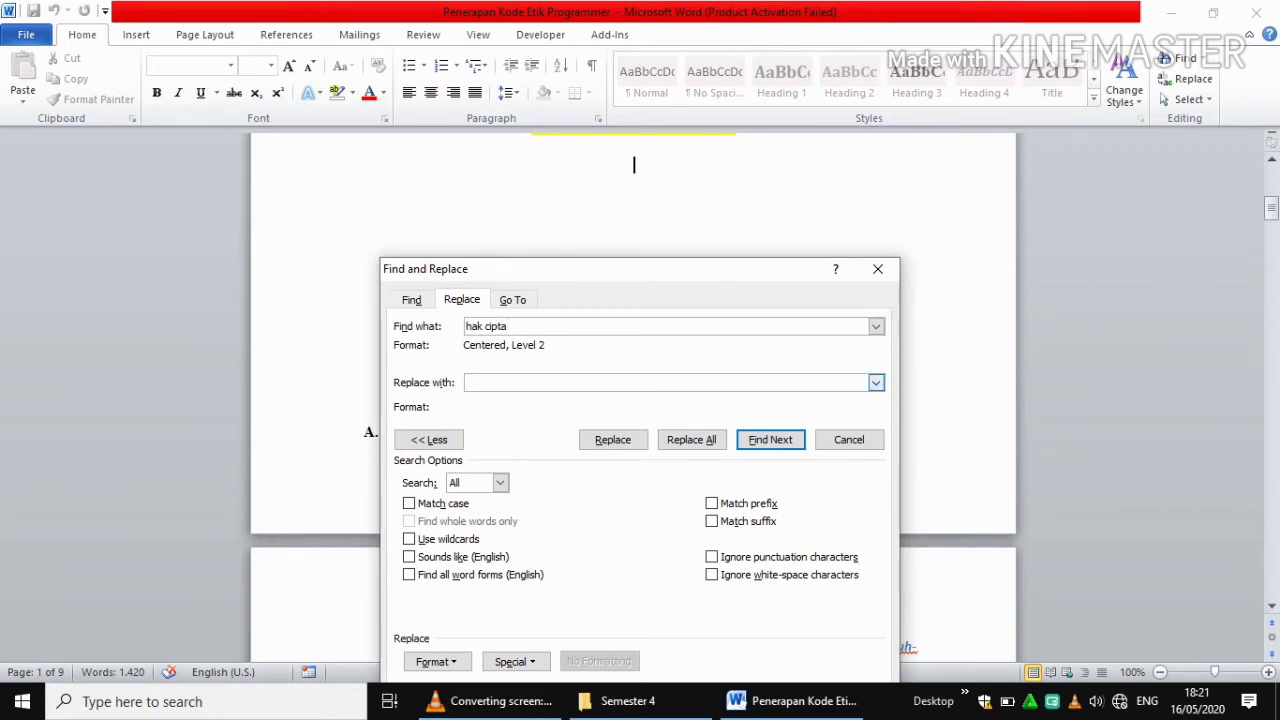
text(hak cipta)
click(770, 439)
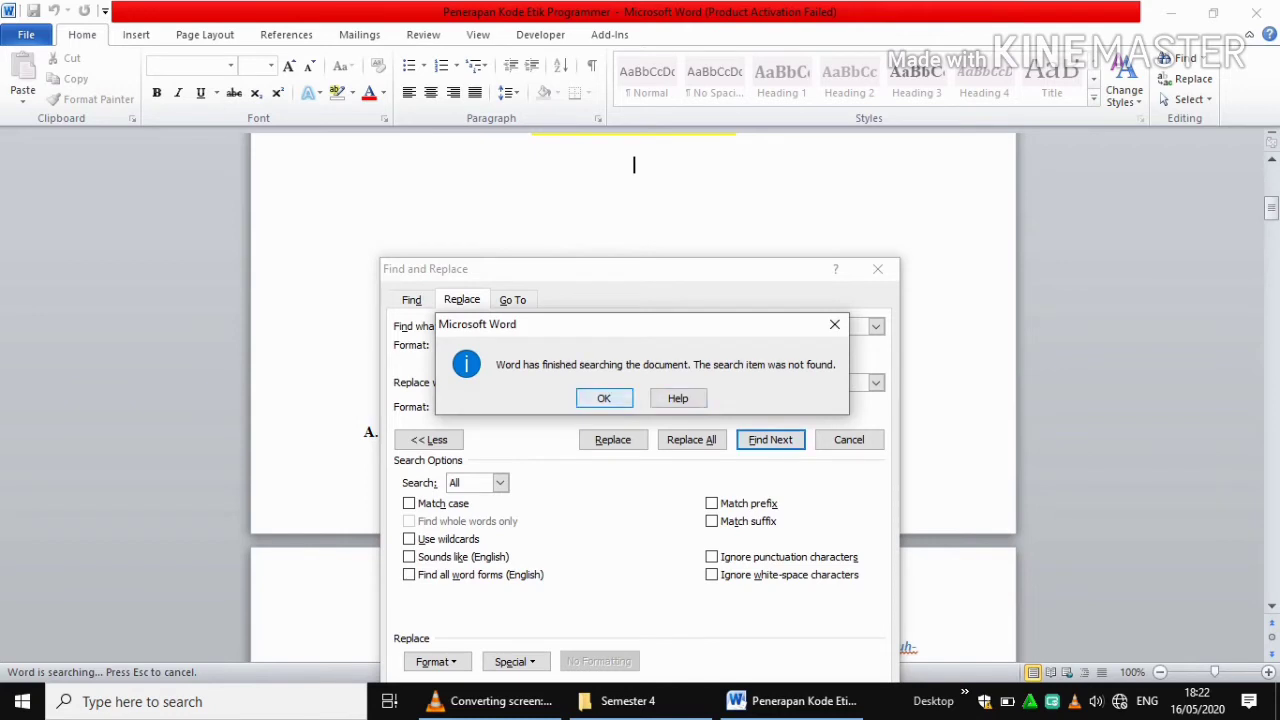
key(Return)
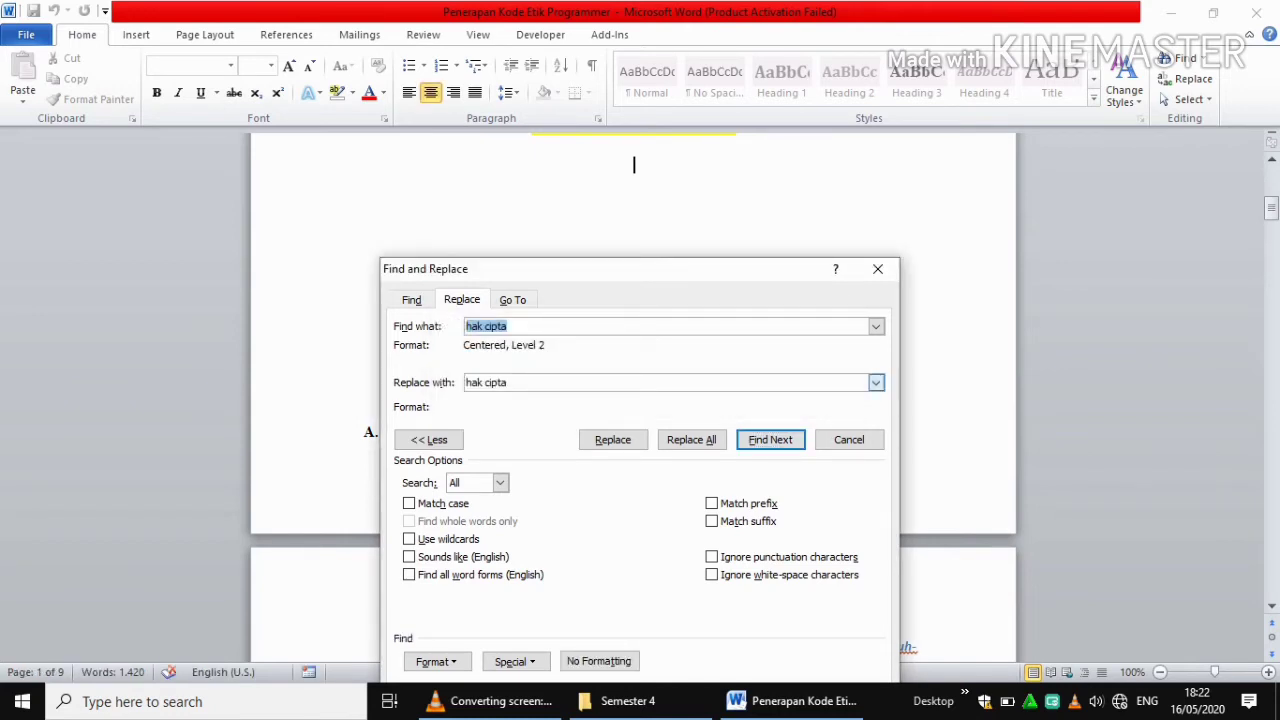
key(Escape)
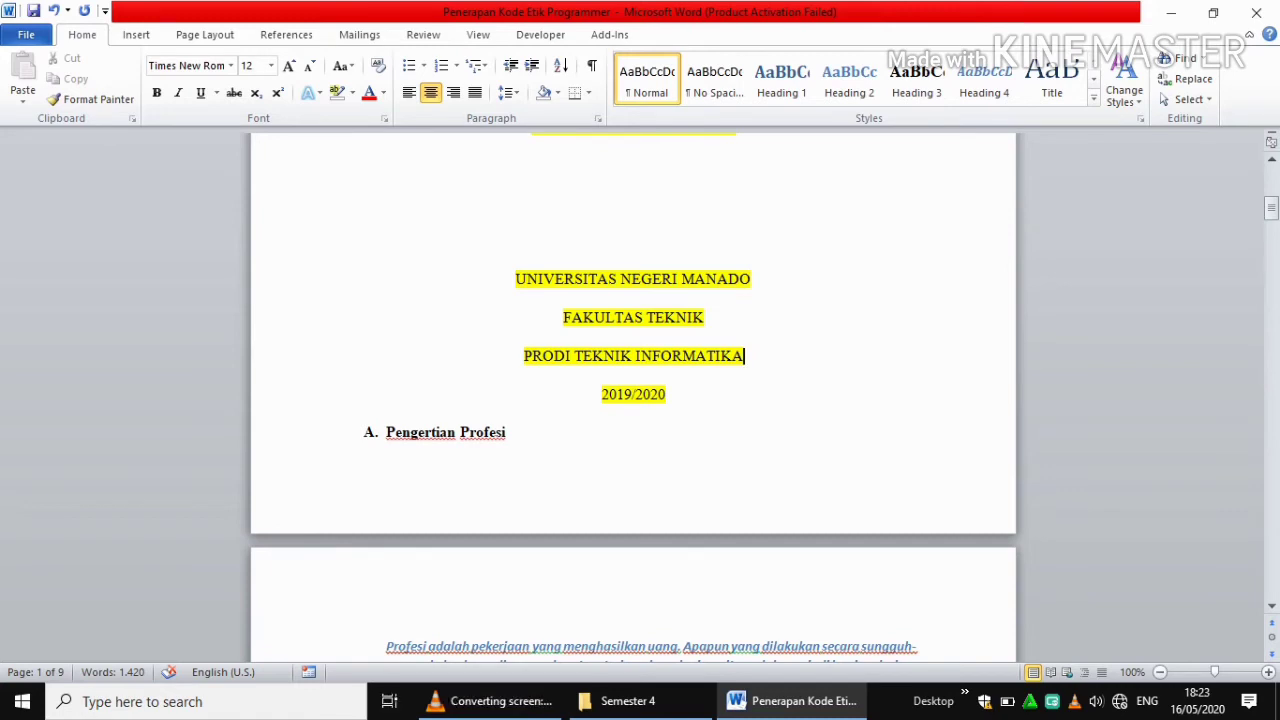
Step: Increase the indent of the first paragraph under "Pengertian Profesionalisme" and decrease it back, twice
click(740, 647)
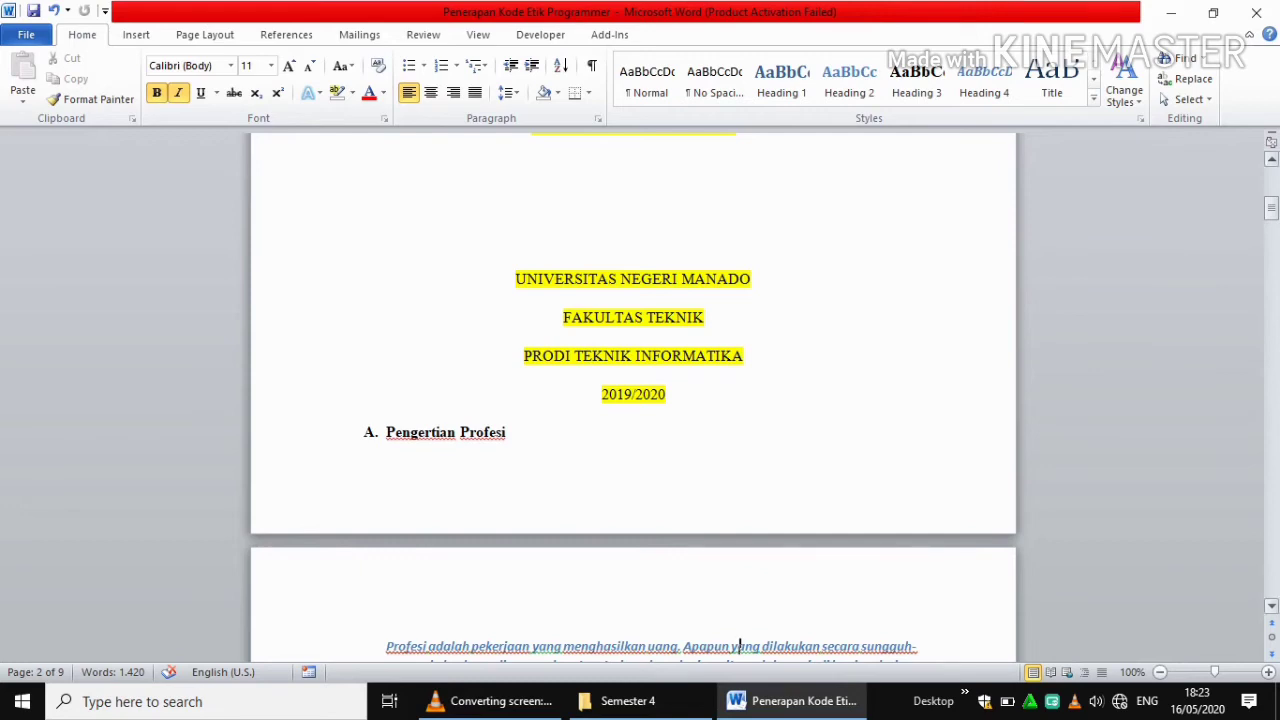
scroll(740, 647, down, 3)
scroll(633, 450, down, 5)
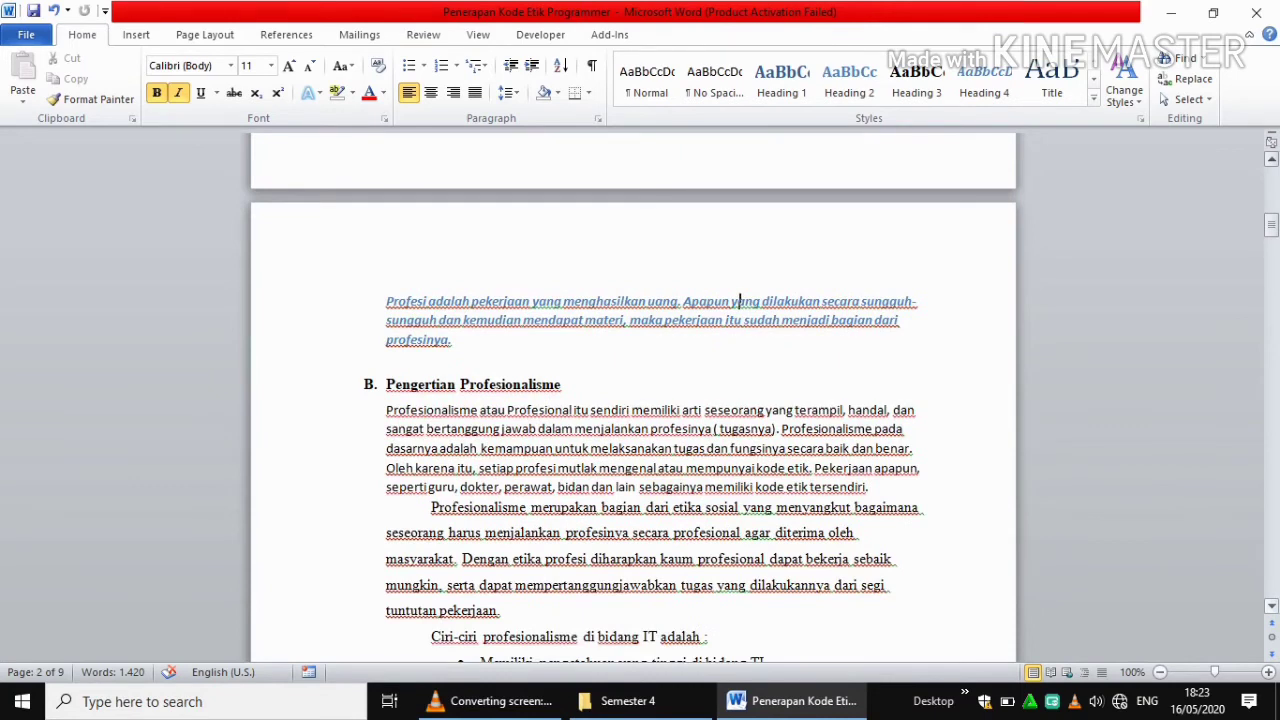
scroll(633, 450, down, 1)
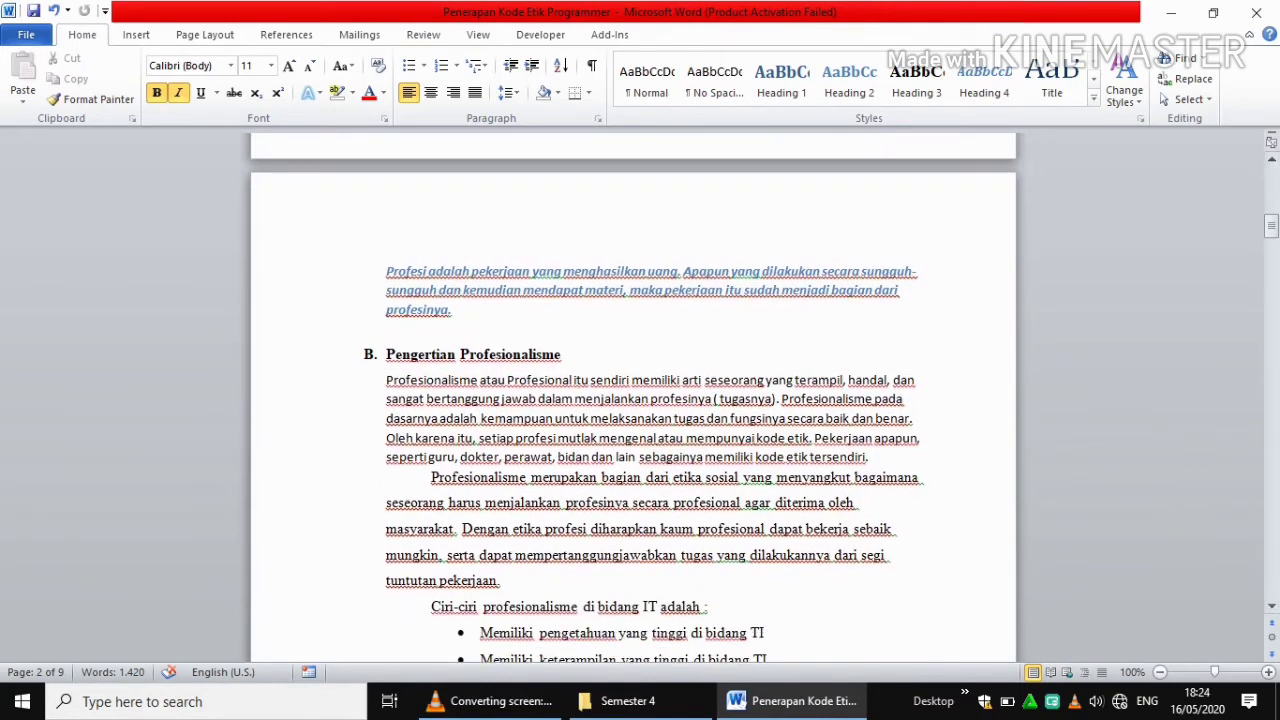
drag(388, 380, 915, 455)
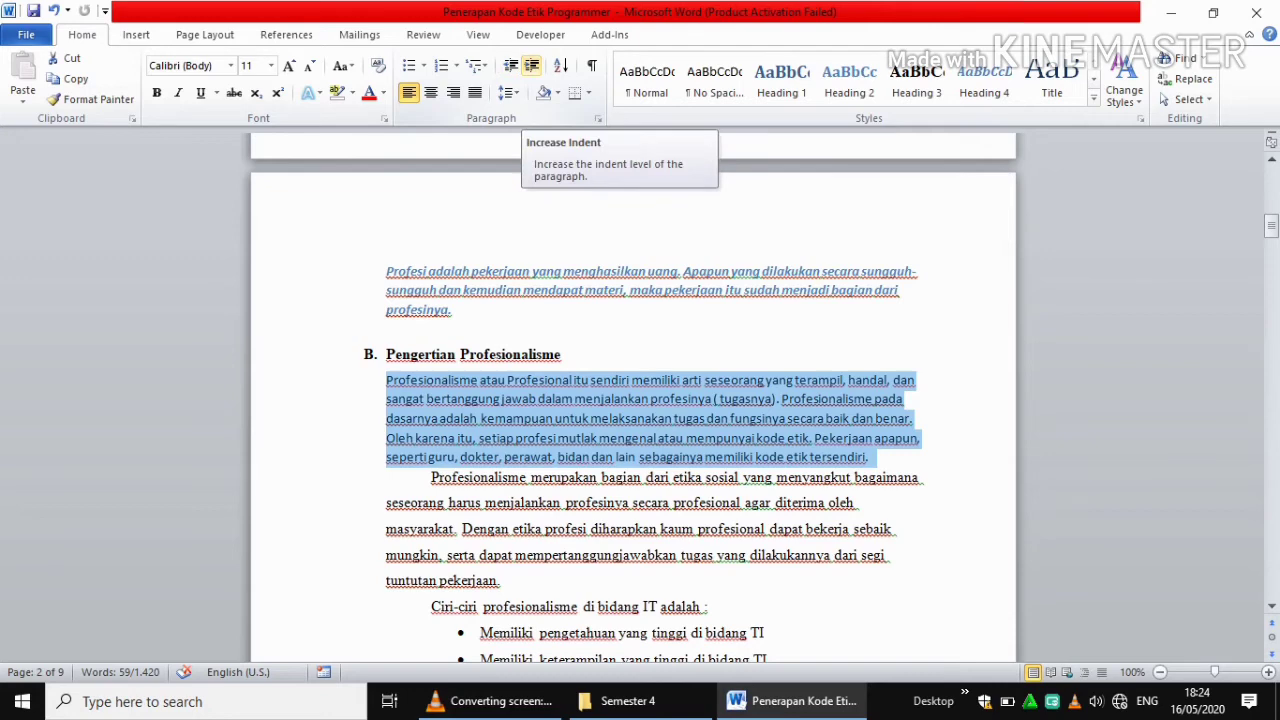
click(532, 65)
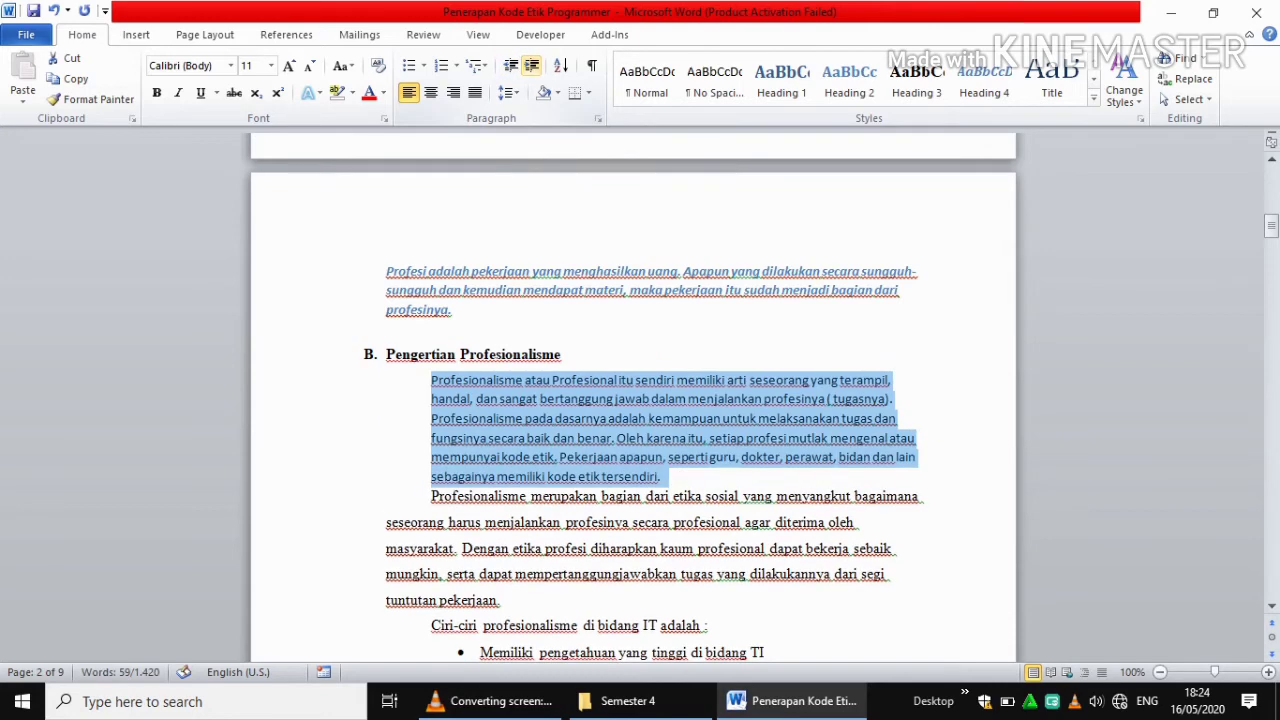
click(510, 65)
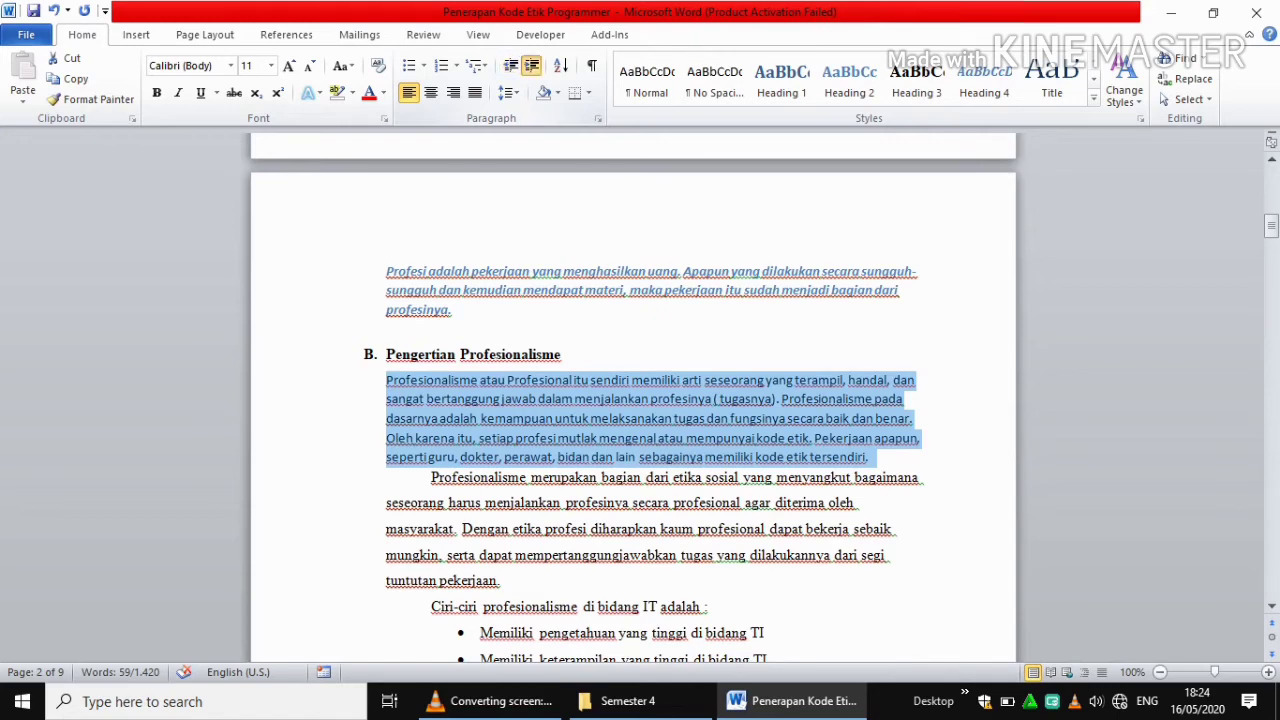
click(532, 65)
click(510, 65)
Step: Set the first paragraph under "Pengertian Profesionalisme" to a left indent of 1 cm and a right indent of 0,5 cm
click(205, 34)
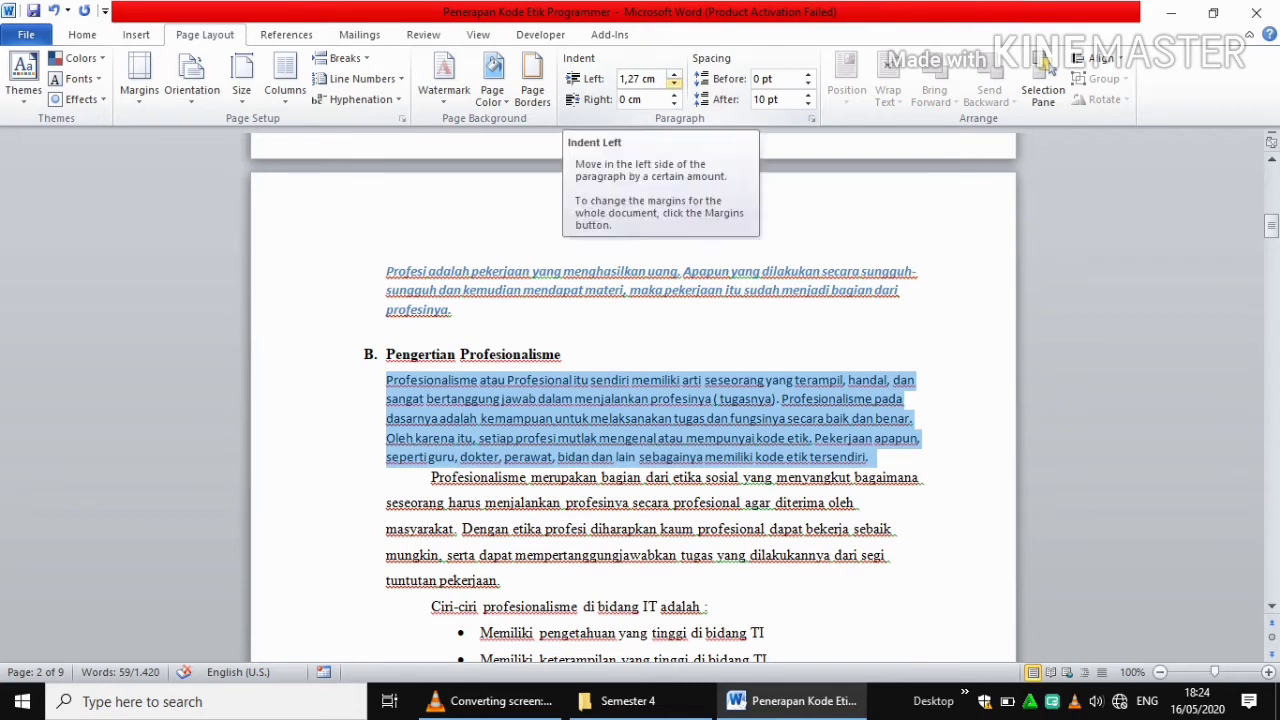
click(674, 84)
click(674, 84)
click(674, 84)
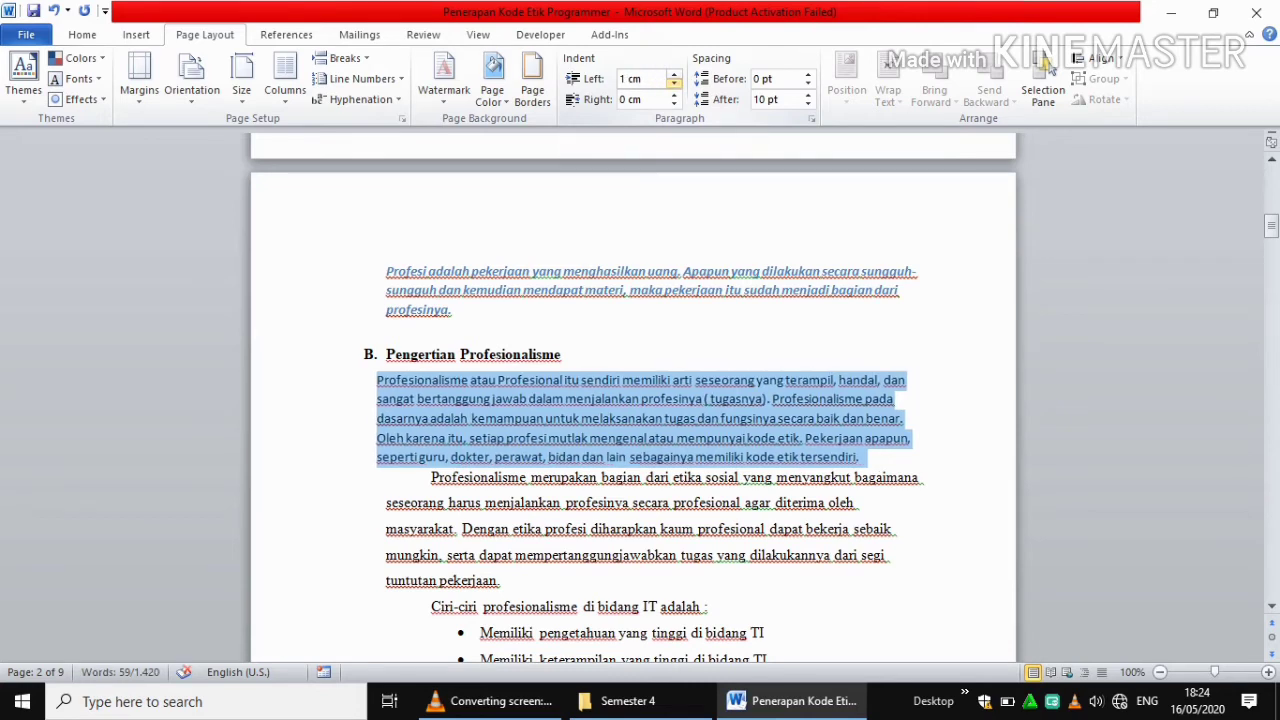
click(674, 94)
click(674, 94)
click(674, 94)
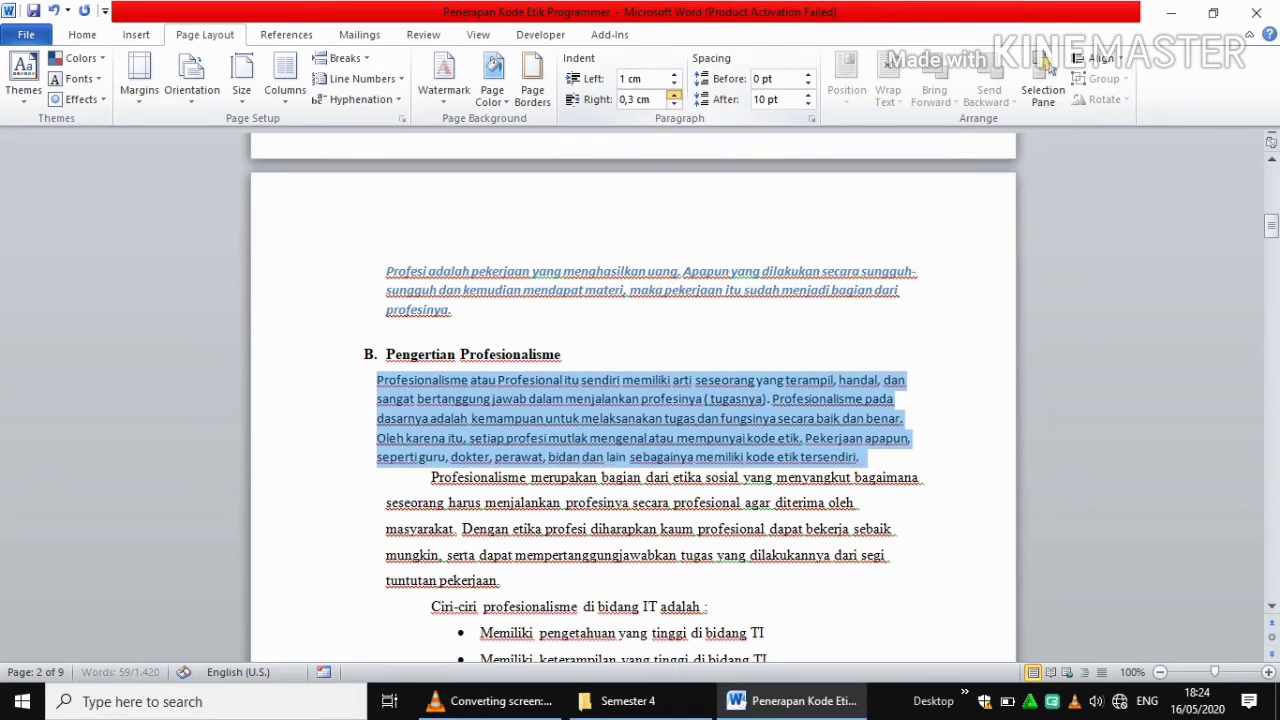
click(674, 94)
click(674, 94)
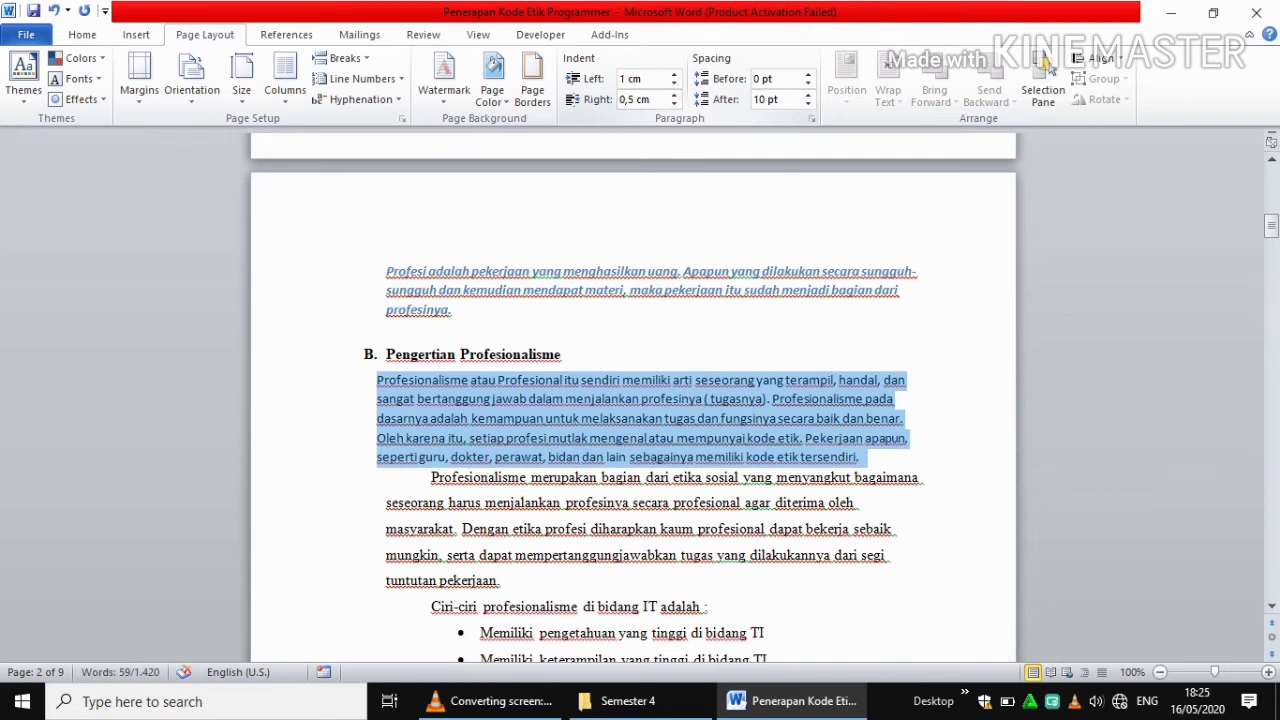
click(606, 271)
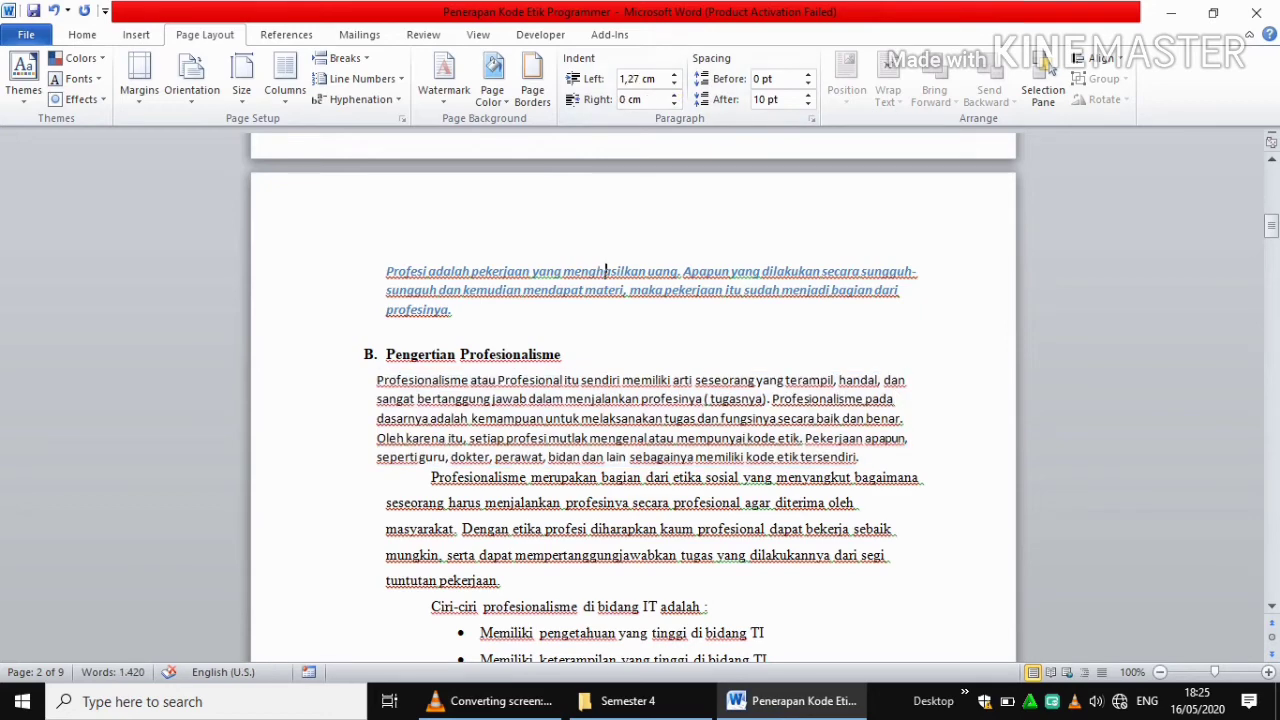
Step: Show the ruler and use it to move the left indent of the first "Pengertian Profesionalisme" paragraph to about 2 cm
drag(377, 380, 860, 457)
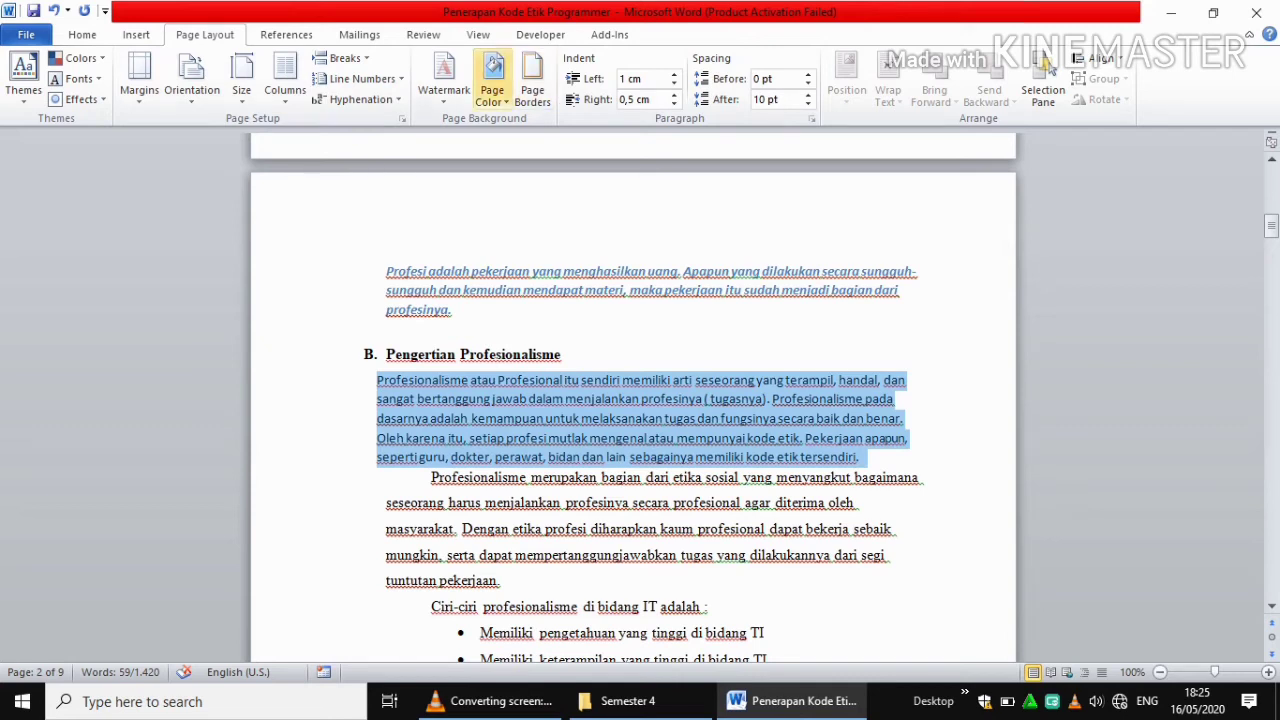
click(478, 34)
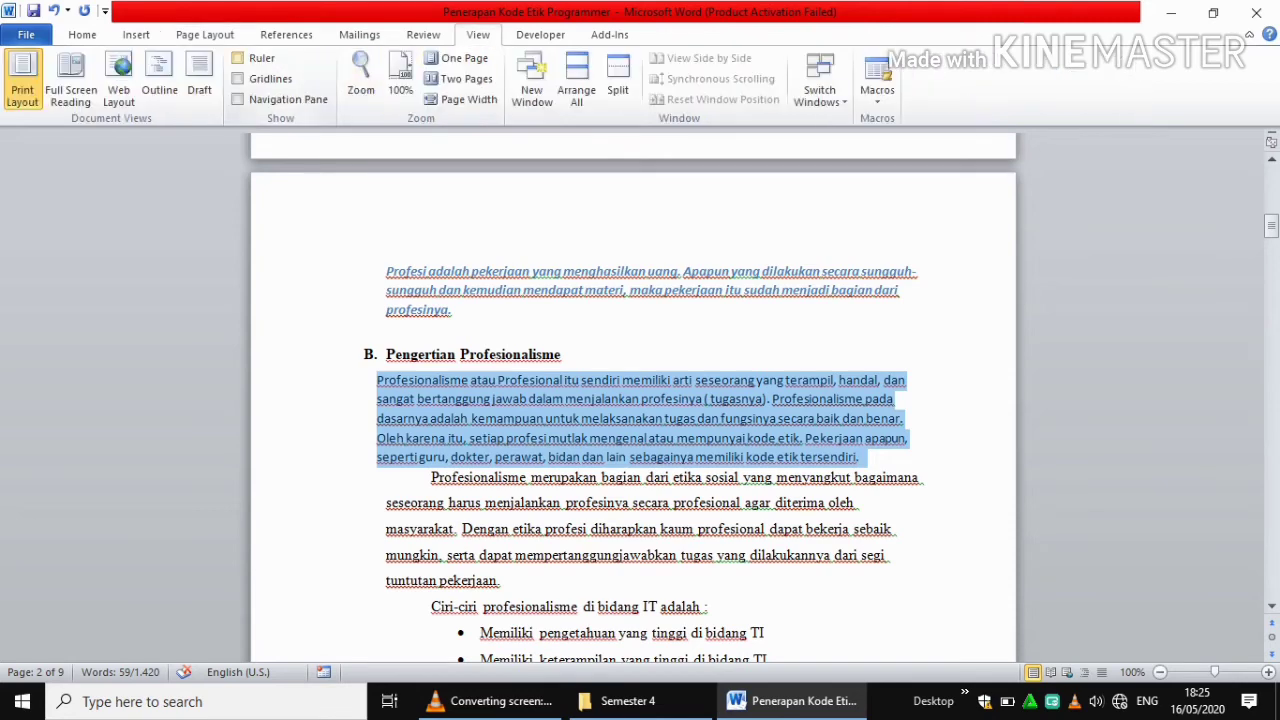
click(238, 58)
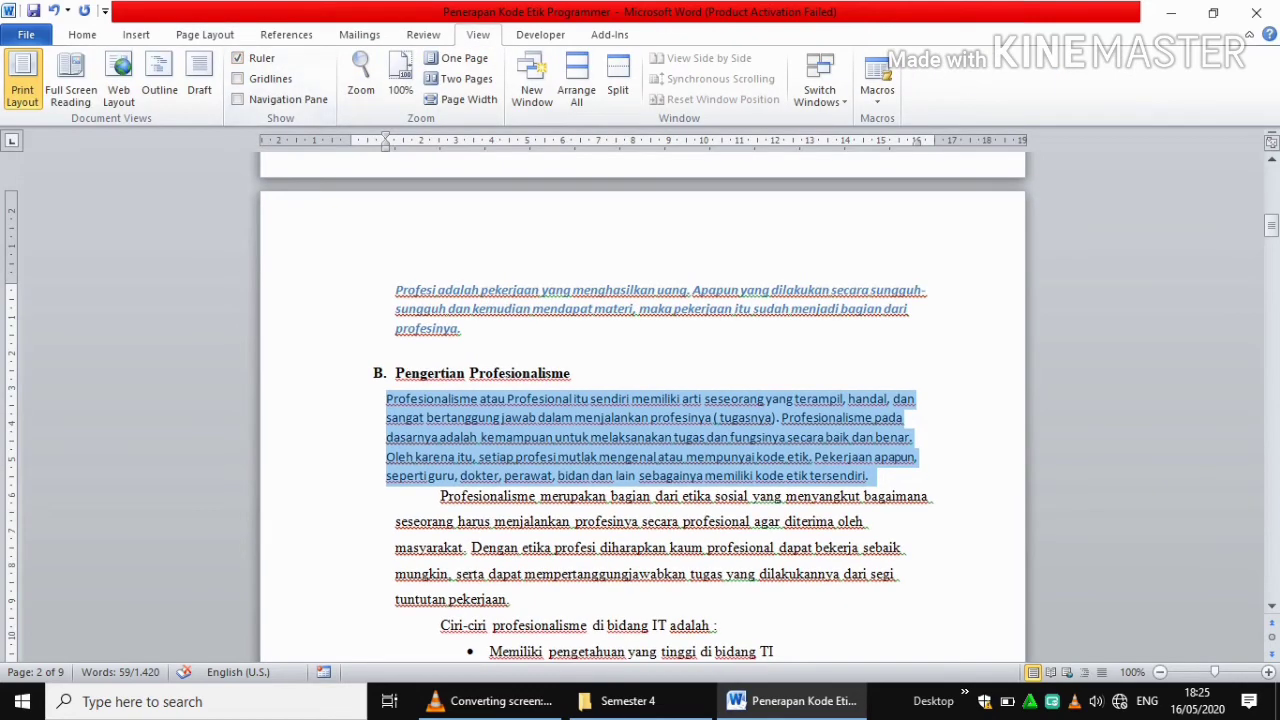
mouse_move(385, 147)
mouse_down()
mouse_move(421, 147)
mouse_move(421, 136)
mouse_up()
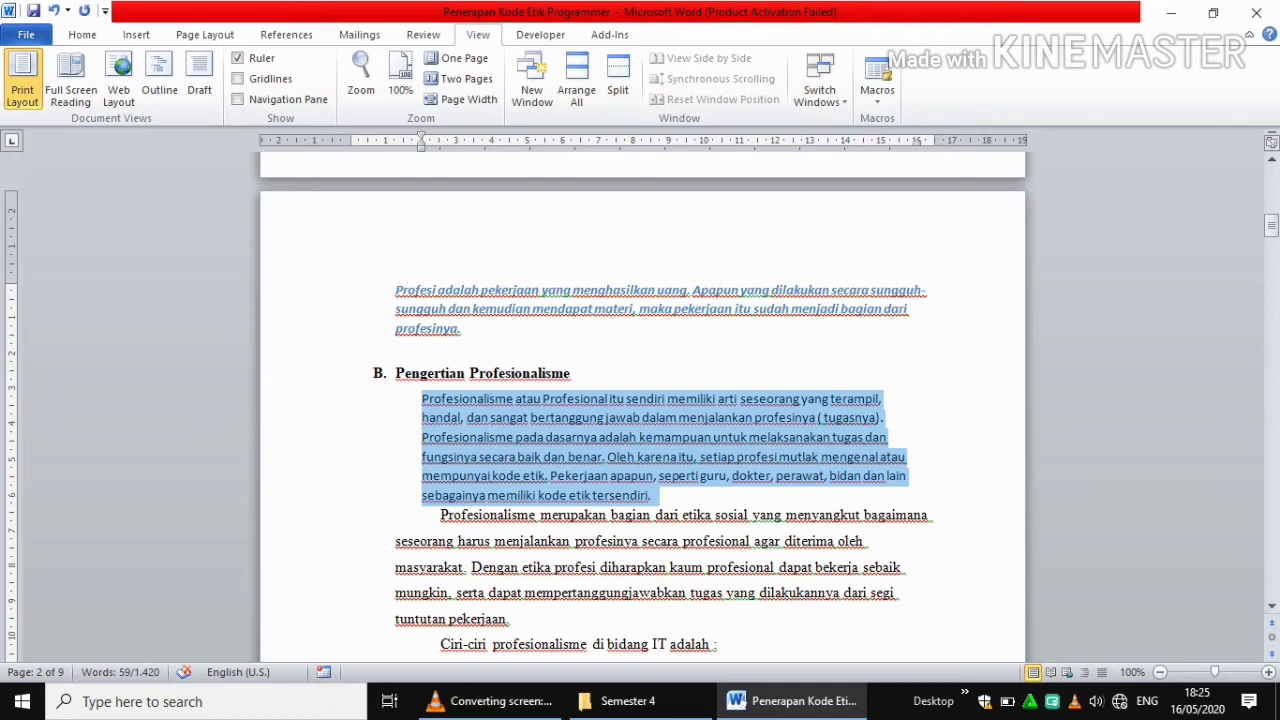
Step: Insert a text wrapping break before "etika sosial" in the second paragraph under "Pengertian Profesionalisme"
click(609, 399)
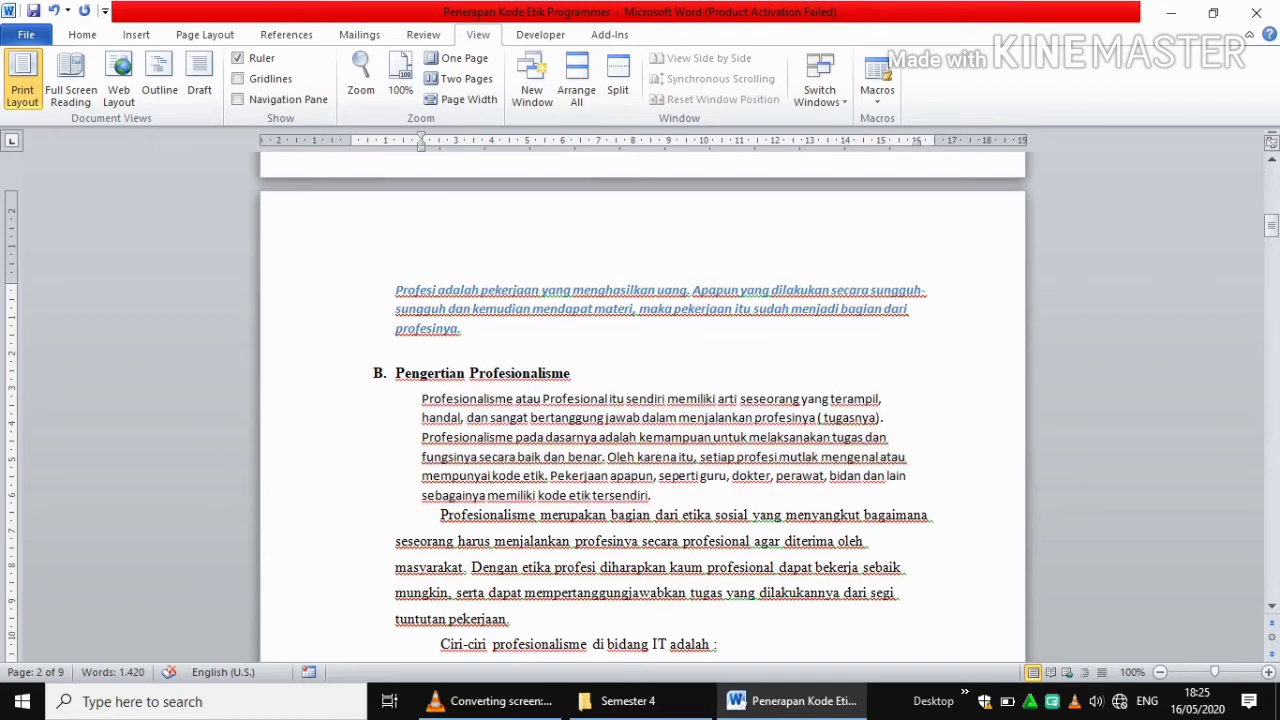
click(682, 515)
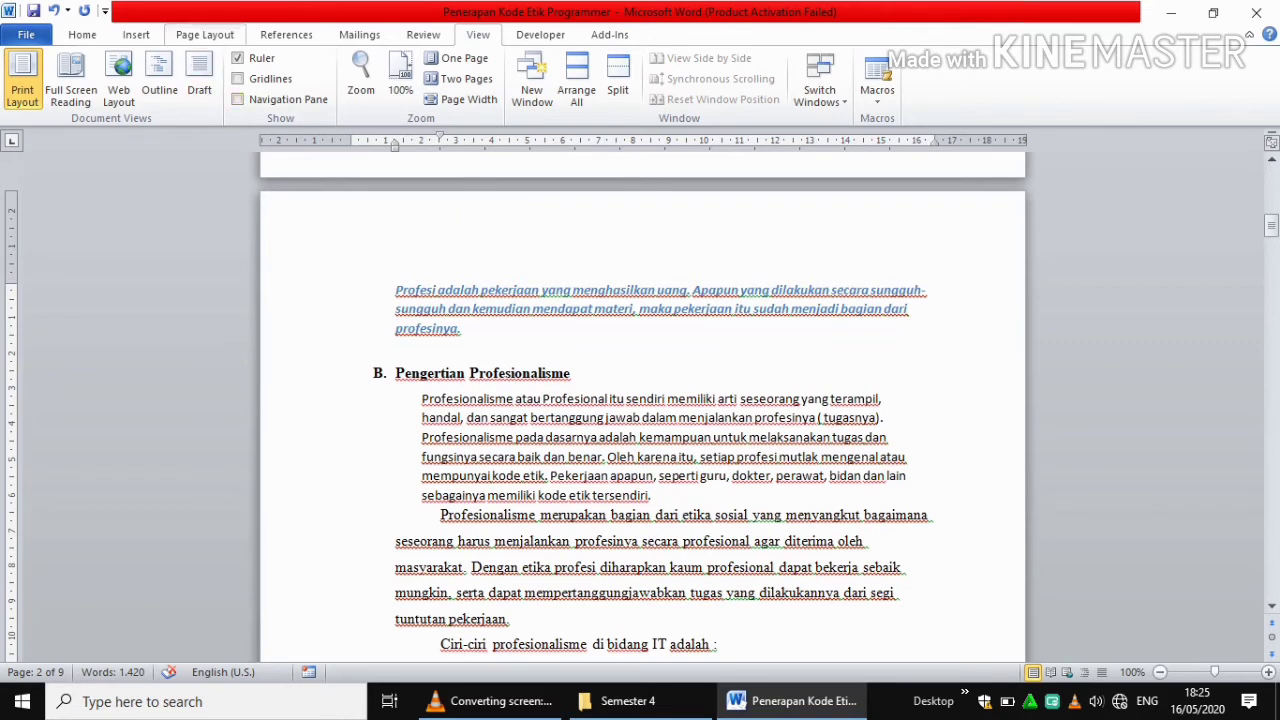
click(205, 34)
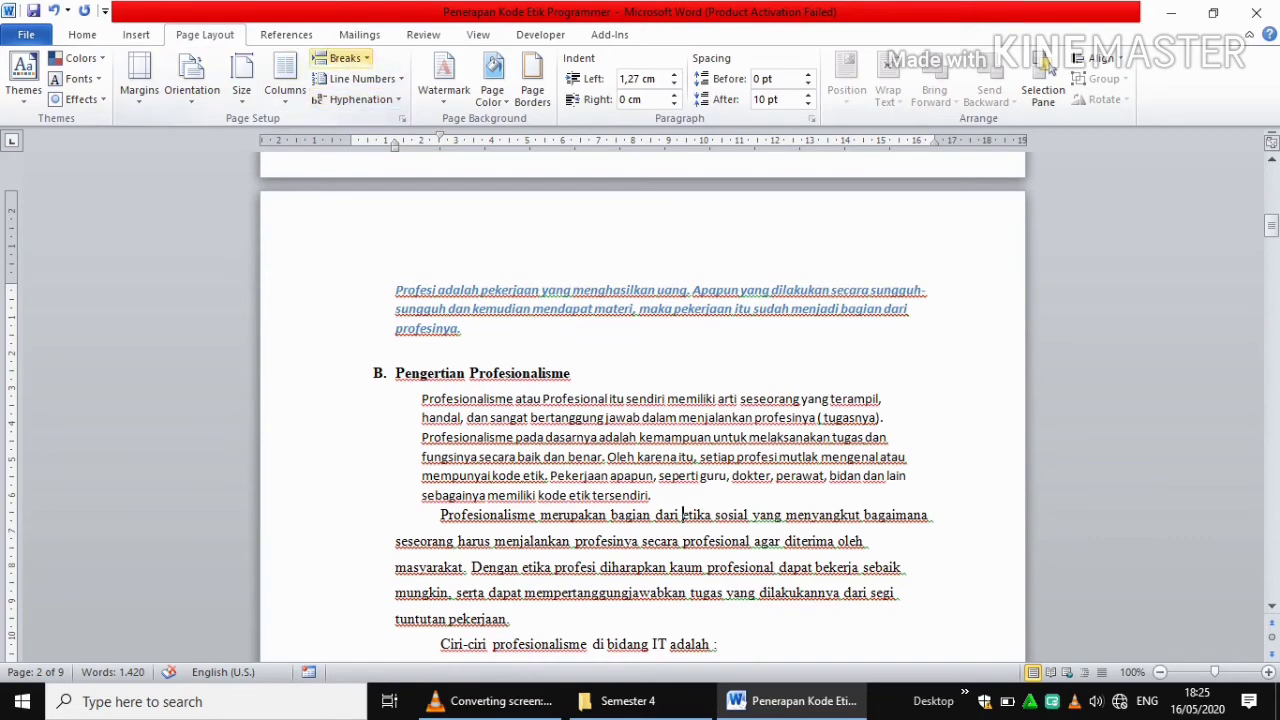
click(340, 58)
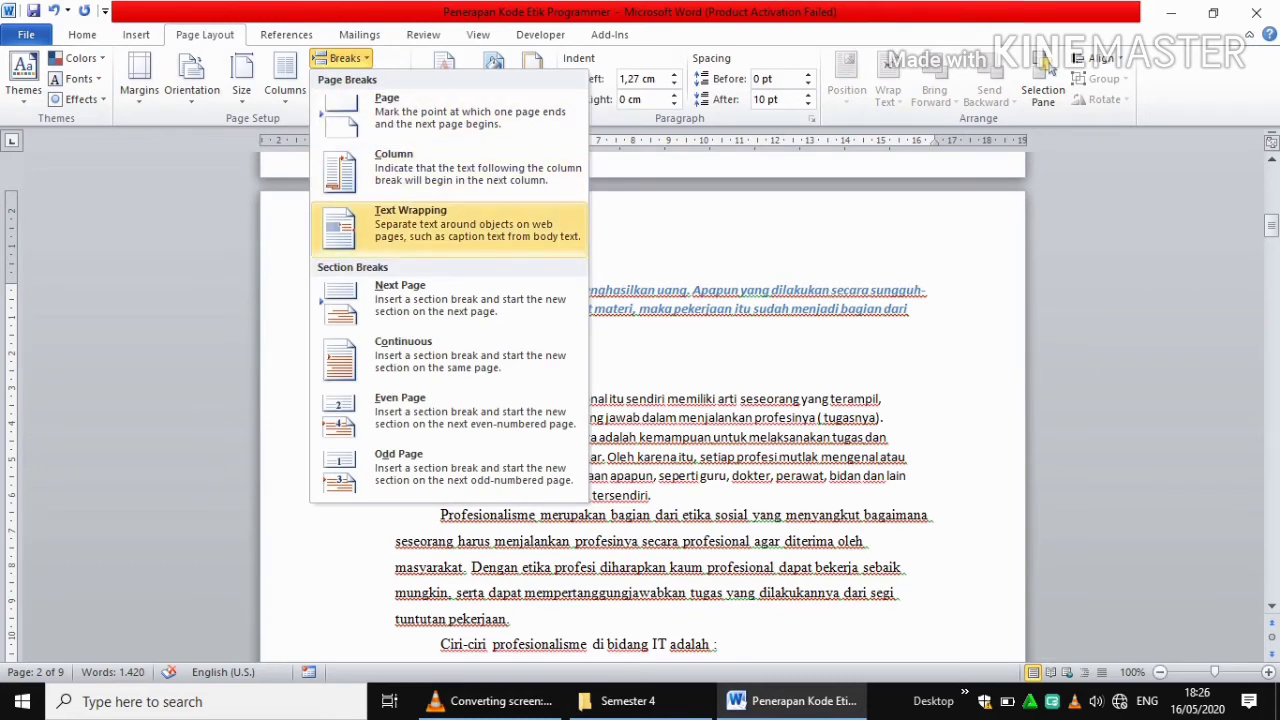
key(Return)
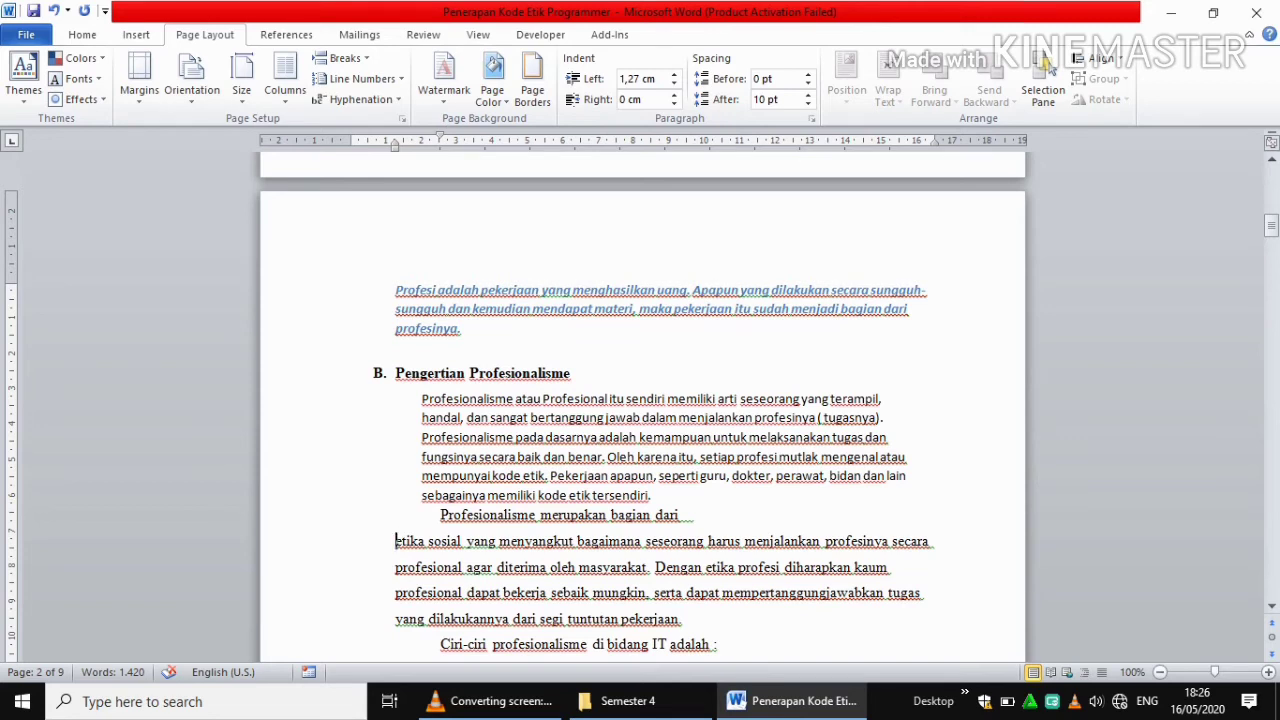
Step: Remove the first-line indent of the second "Pengertian Profesionalisme" paragraph so it aligns with a left indent of about 1,25 cm
key(Up)
key(Down)
mouse_move(395, 145)
mouse_down()
mouse_move(440, 145)
mouse_move(394, 145)
mouse_up()
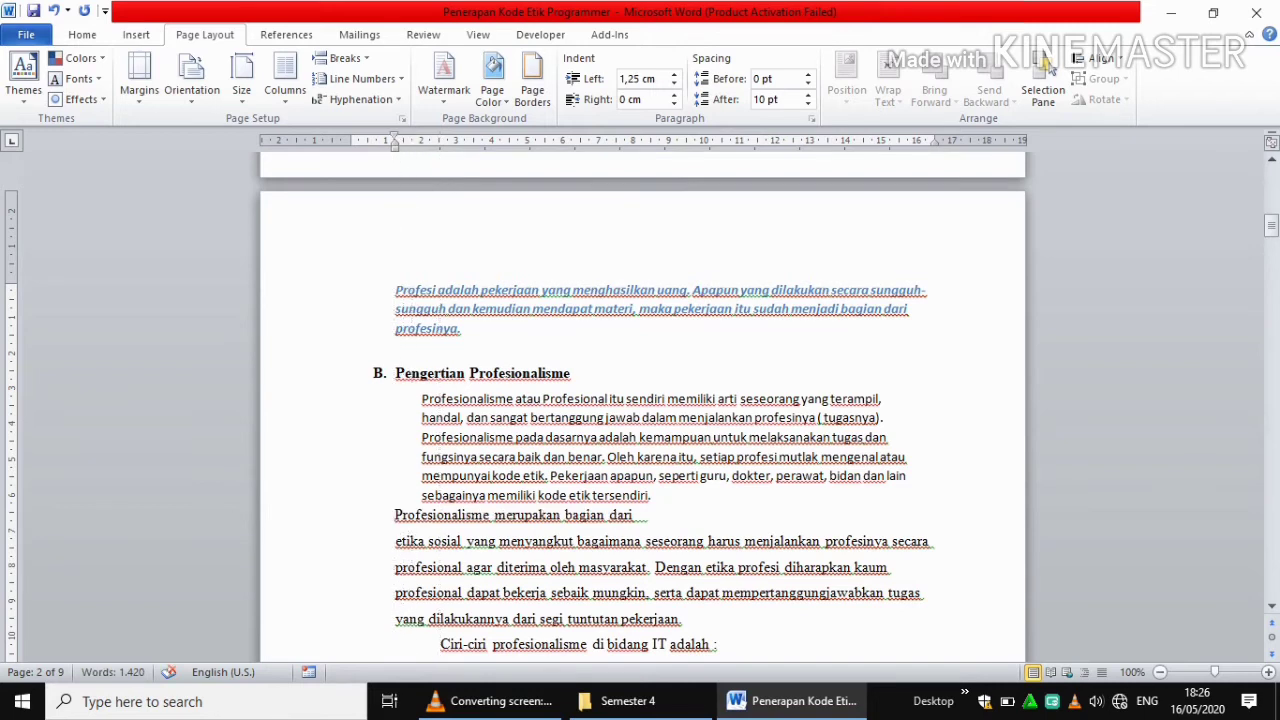
click(421, 495)
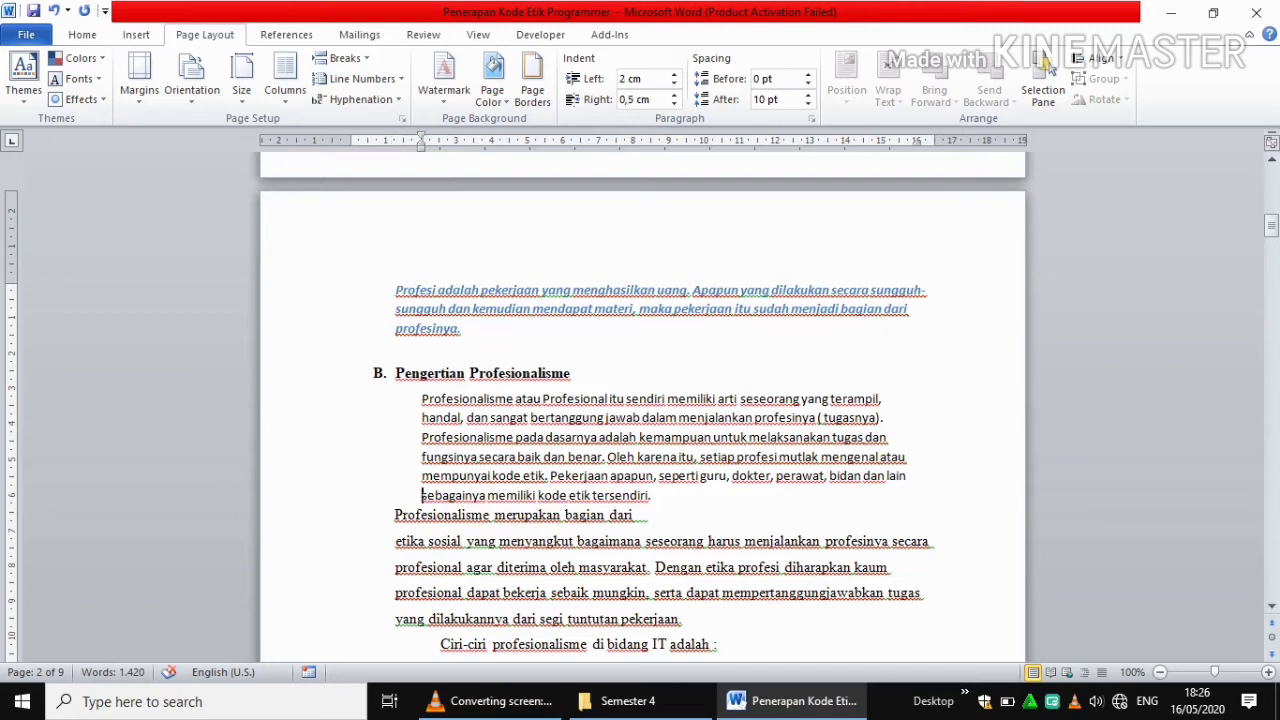
click(396, 514)
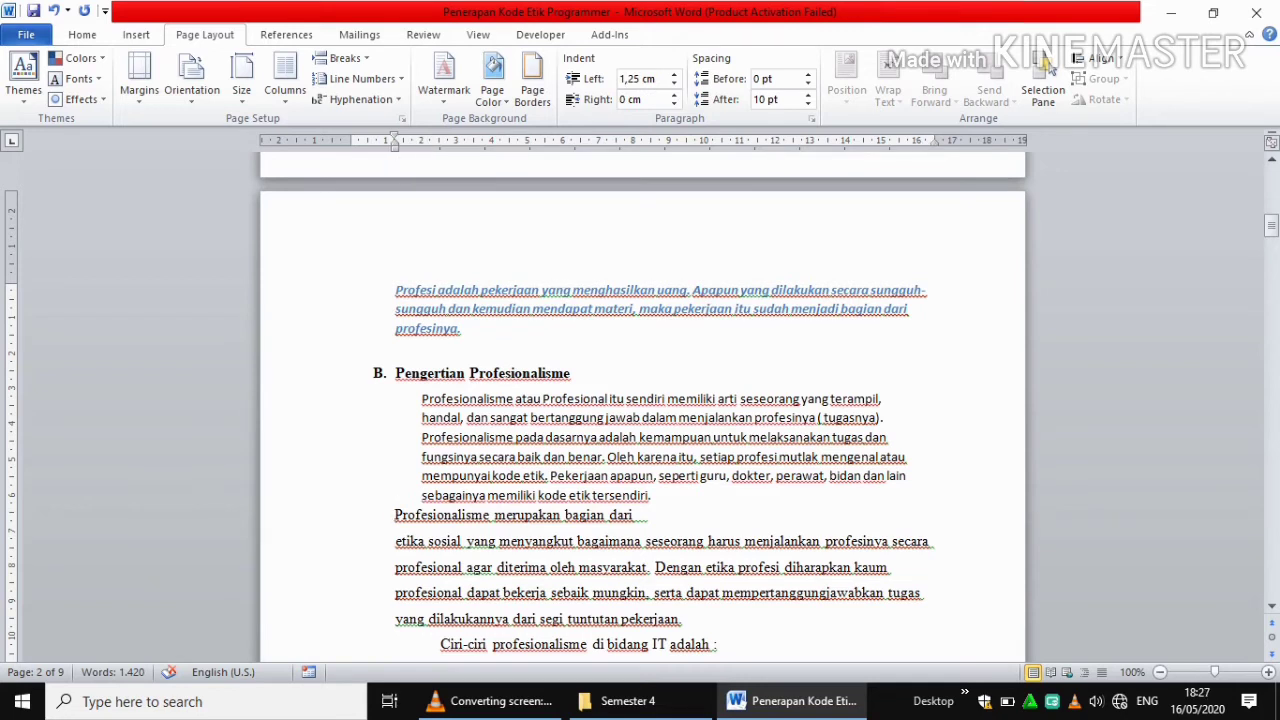
Step: Indent the first line of the second paragraph to about 2,5 cm, push it further in, and pull it back to about 2,75 cm
key(Tab)
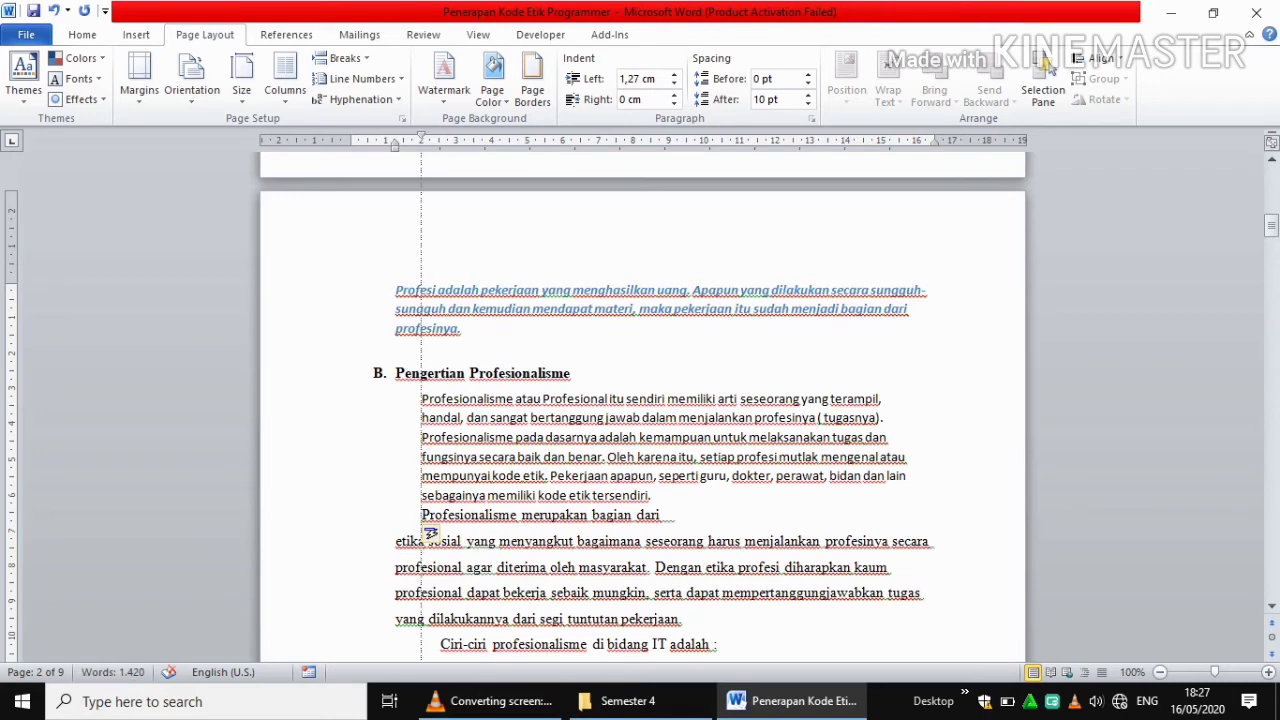
drag(421, 140, 439, 140)
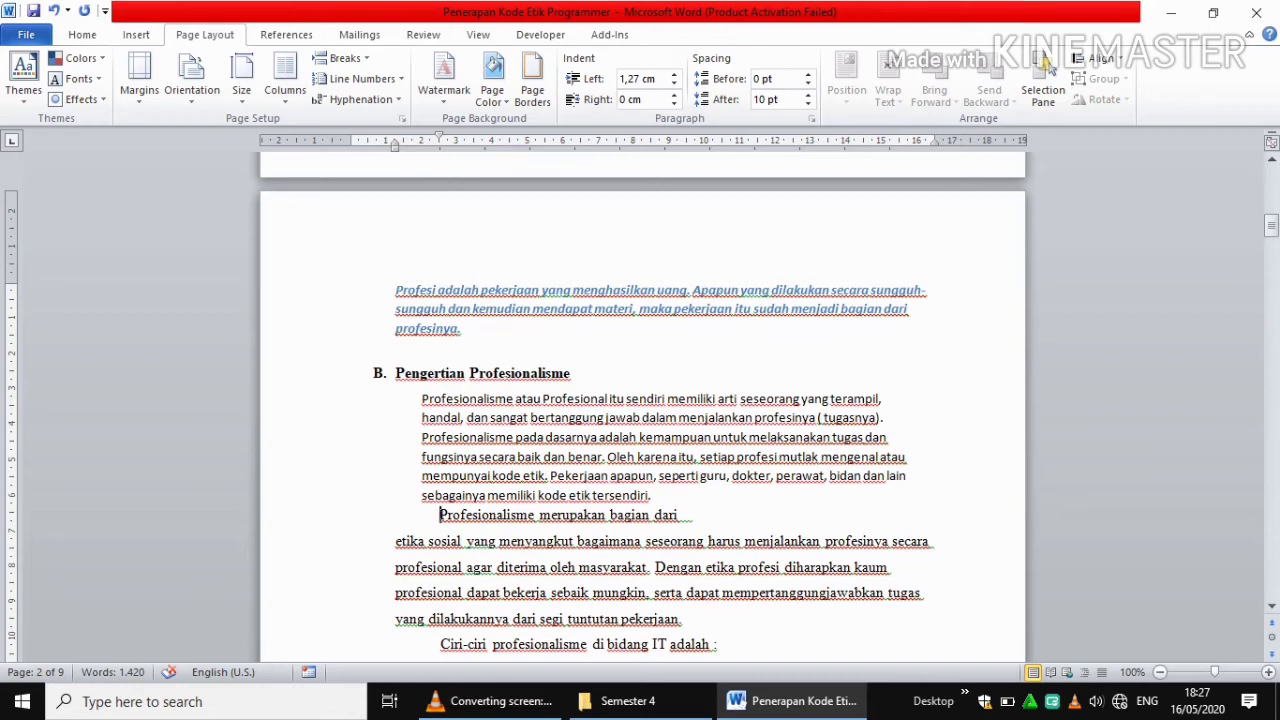
key(Tab)
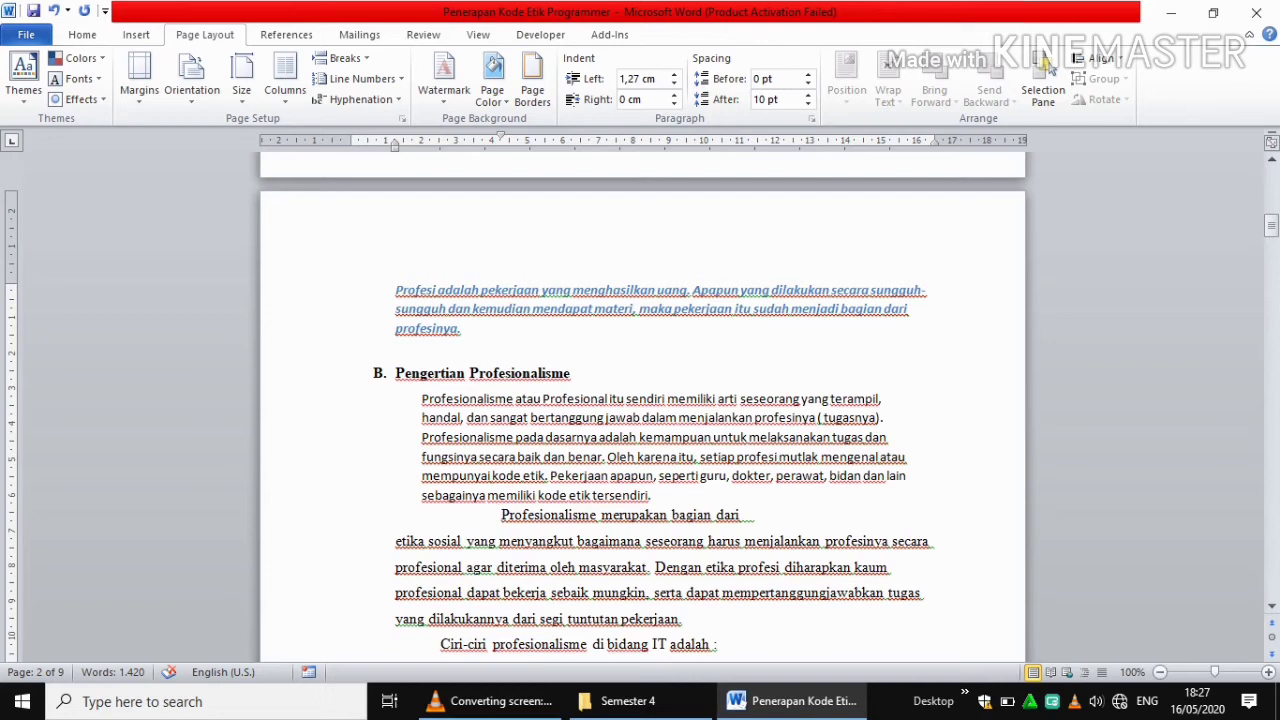
key(BackSpace)
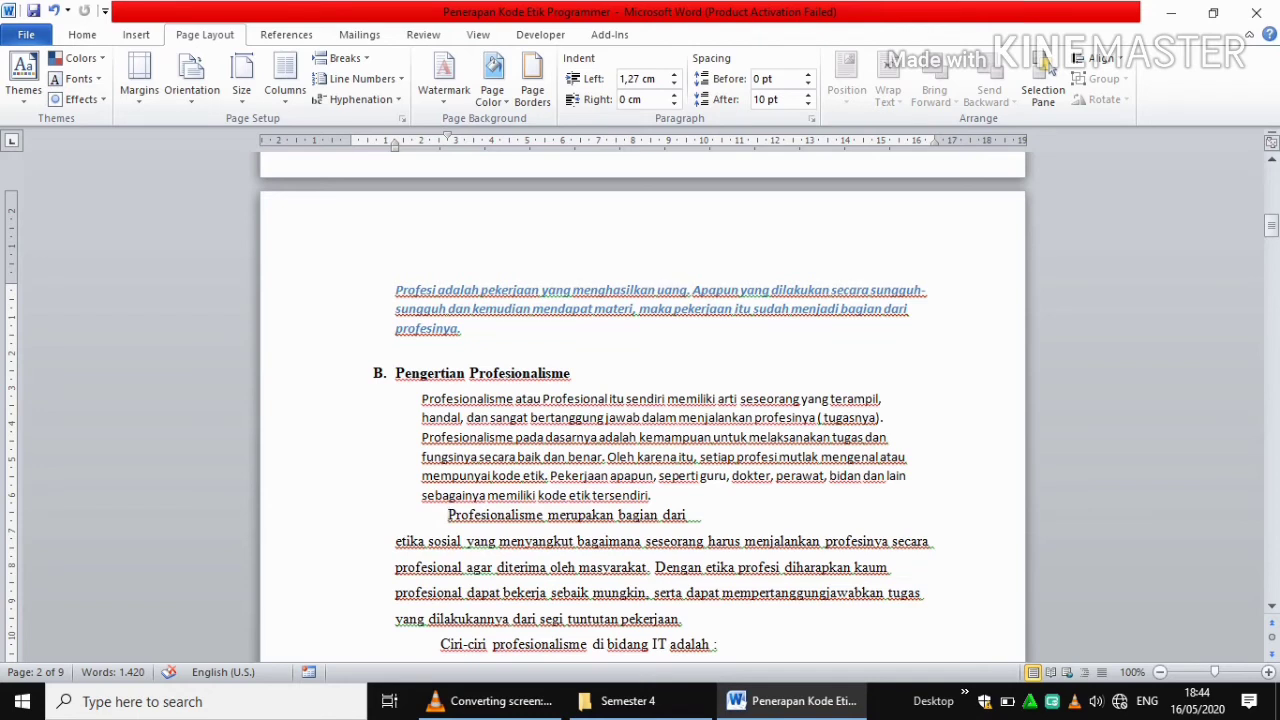
Step: Set the line spacing of the first "Pengertian Profesionalisme" paragraph to 1,5 and add an empty paragraph after it
drag(421, 399, 655, 495)
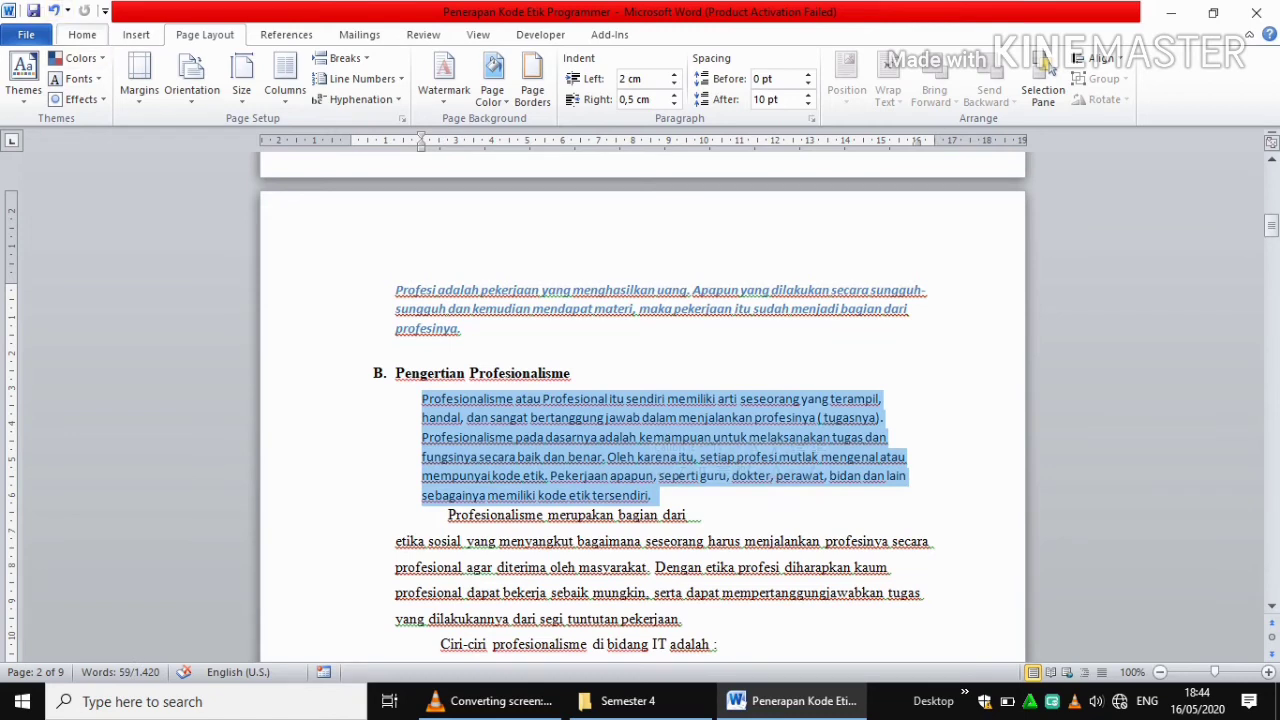
click(82, 34)
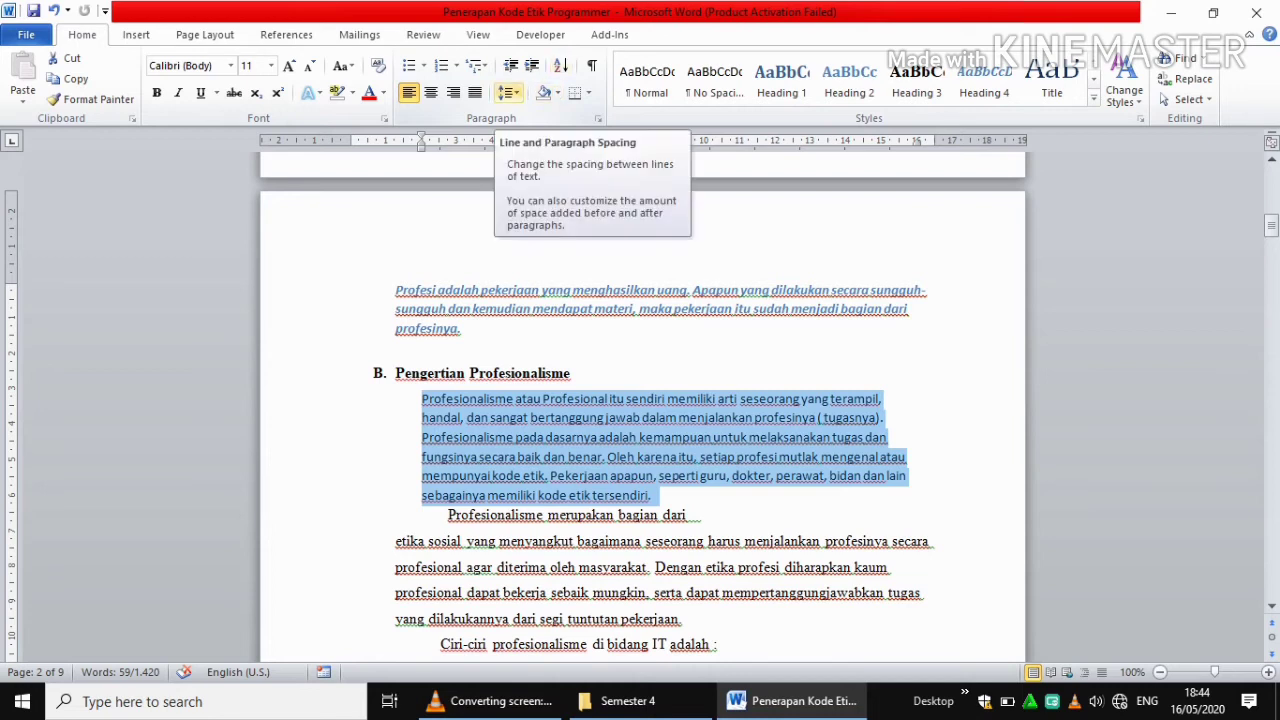
click(509, 92)
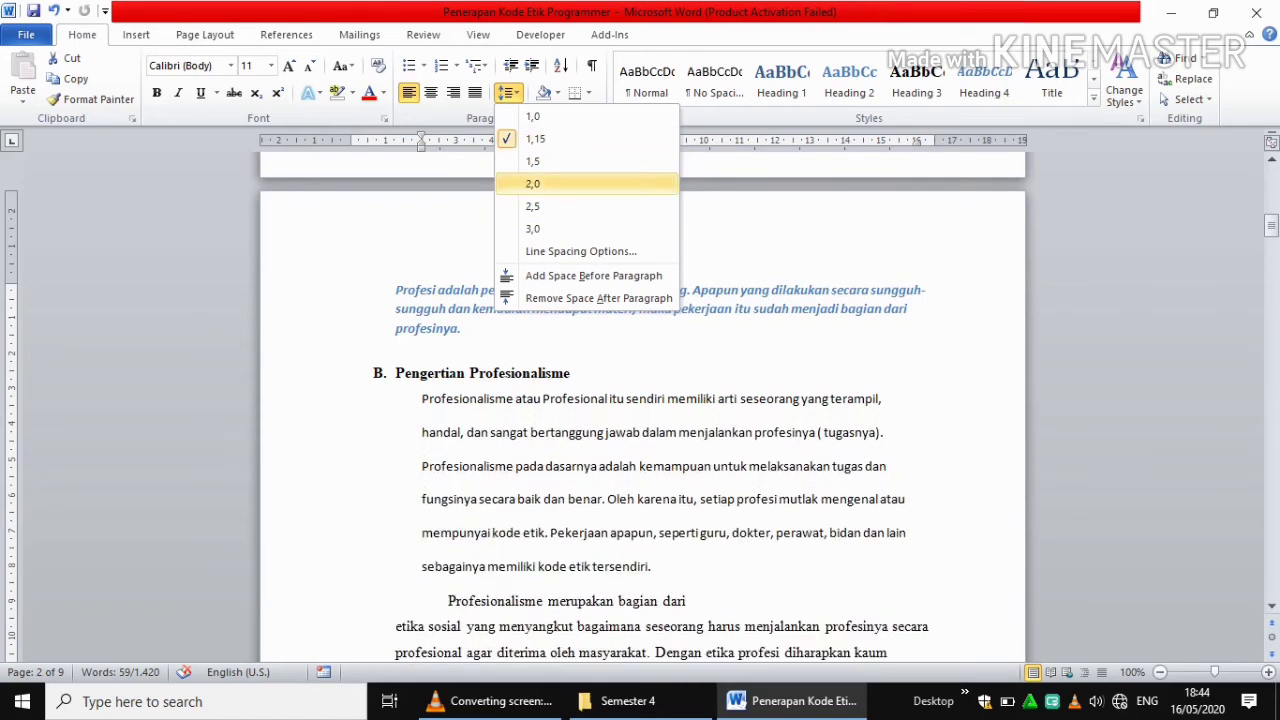
click(560, 161)
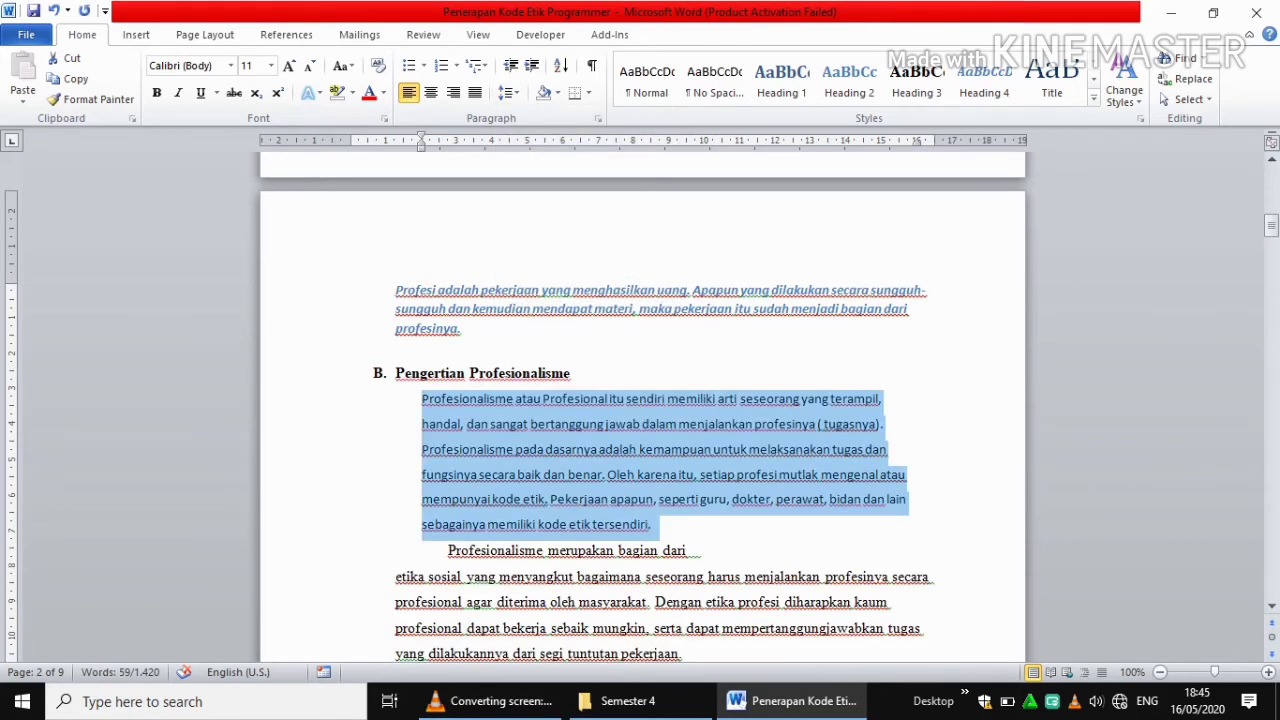
click(652, 524)
key(Return)
click(205, 34)
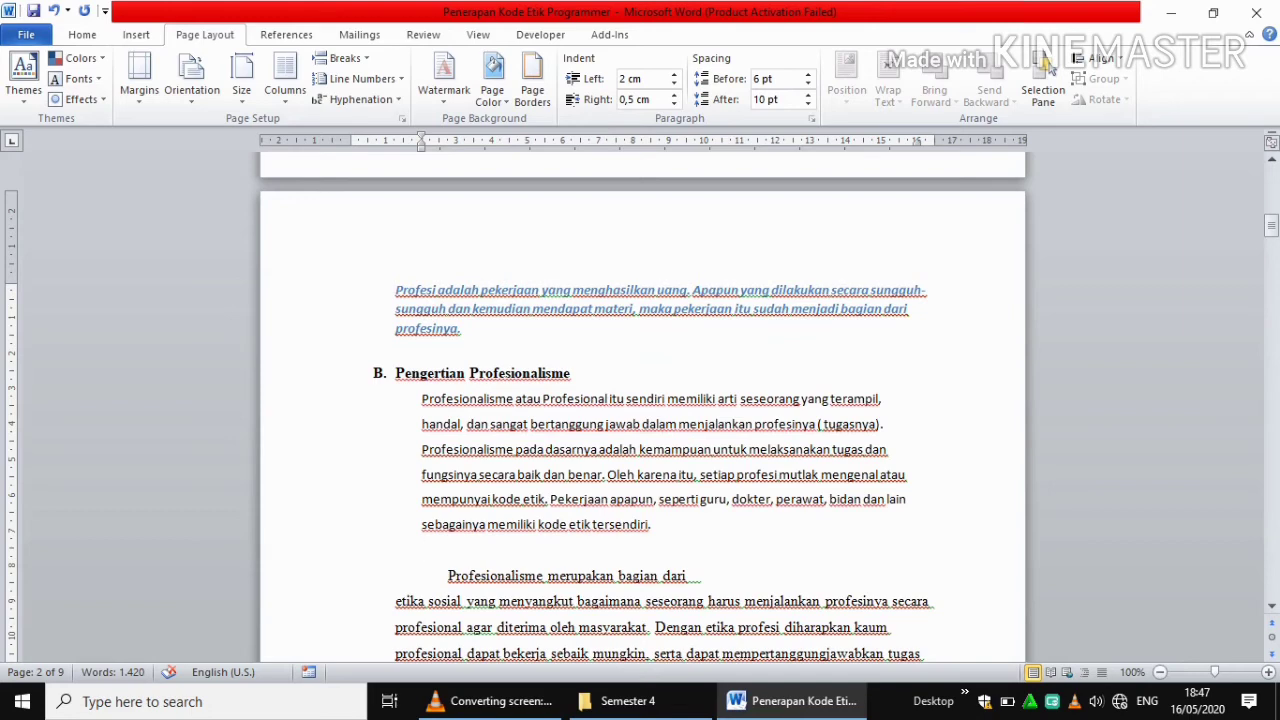
Step: Create a new blank document and insert a table with 6 columns and 7 rows
key(ctrl+n)
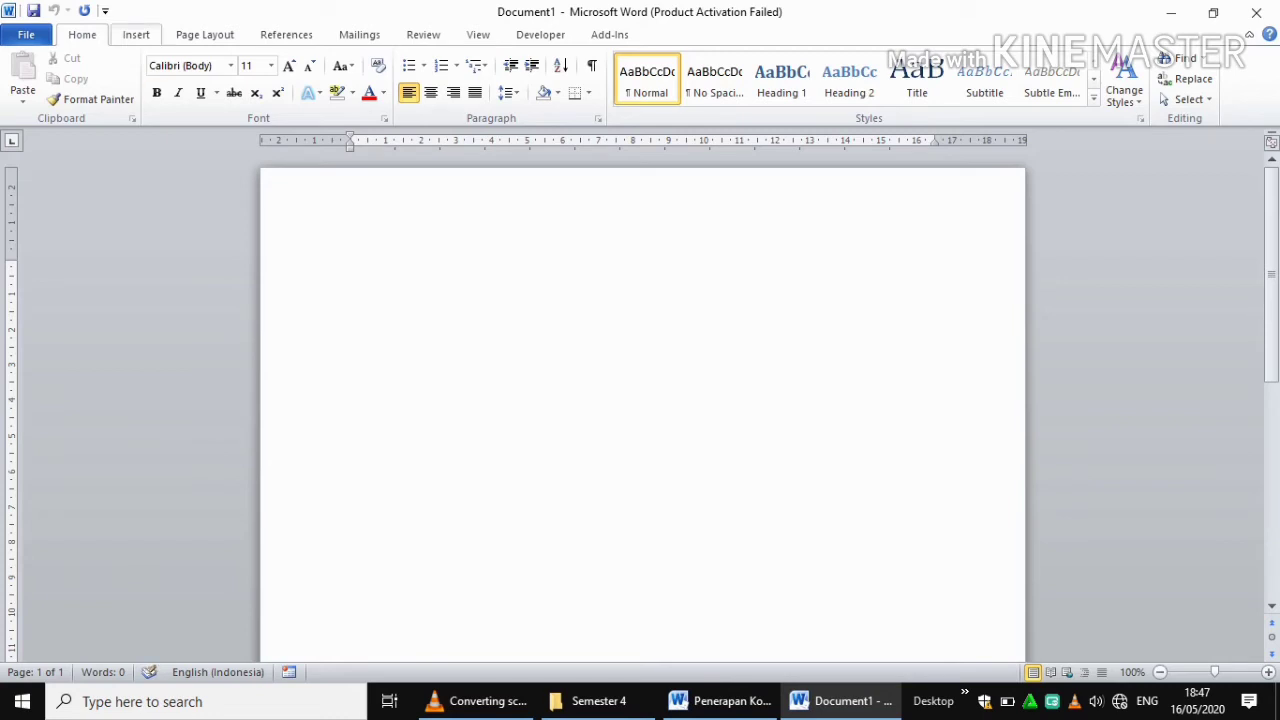
click(136, 34)
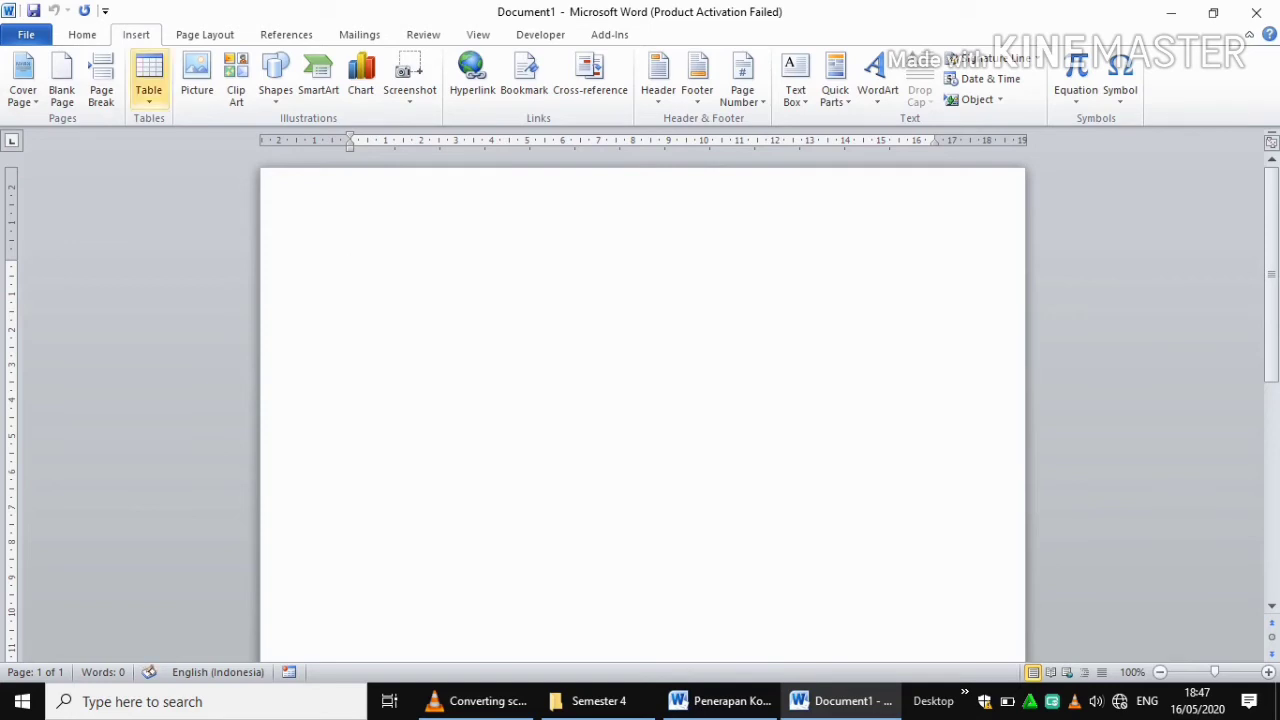
click(148, 80)
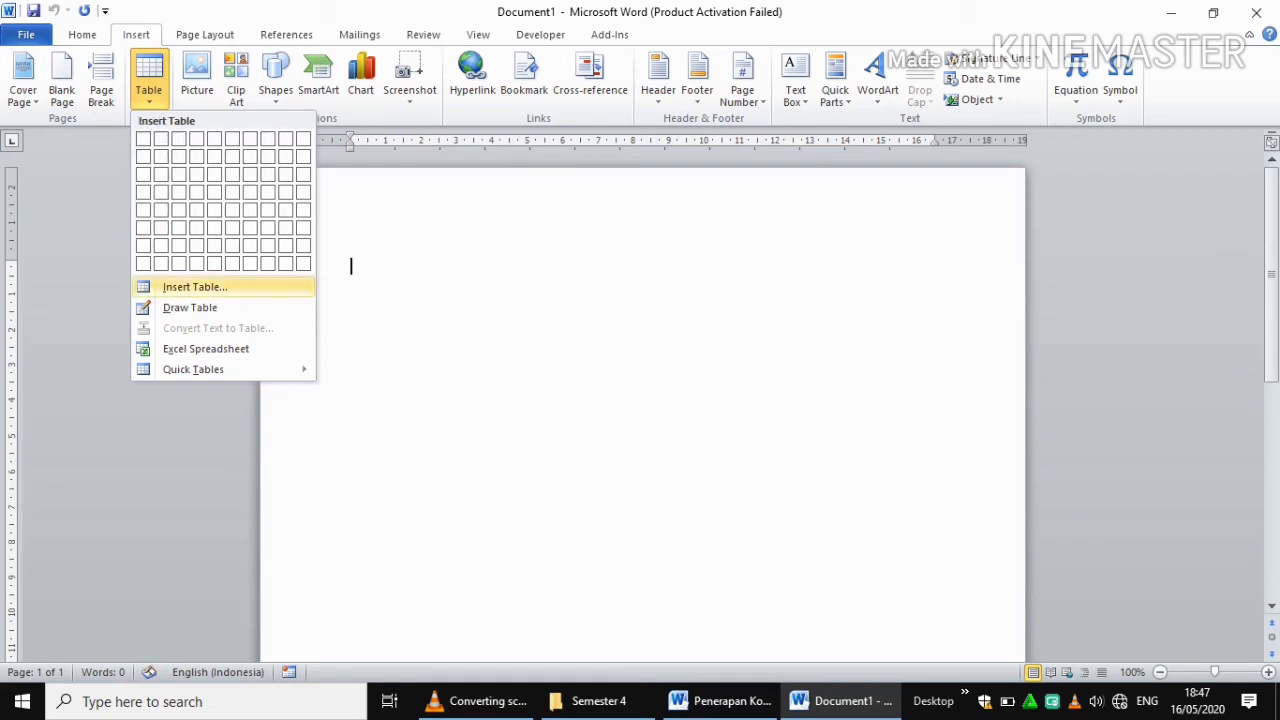
click(195, 287)
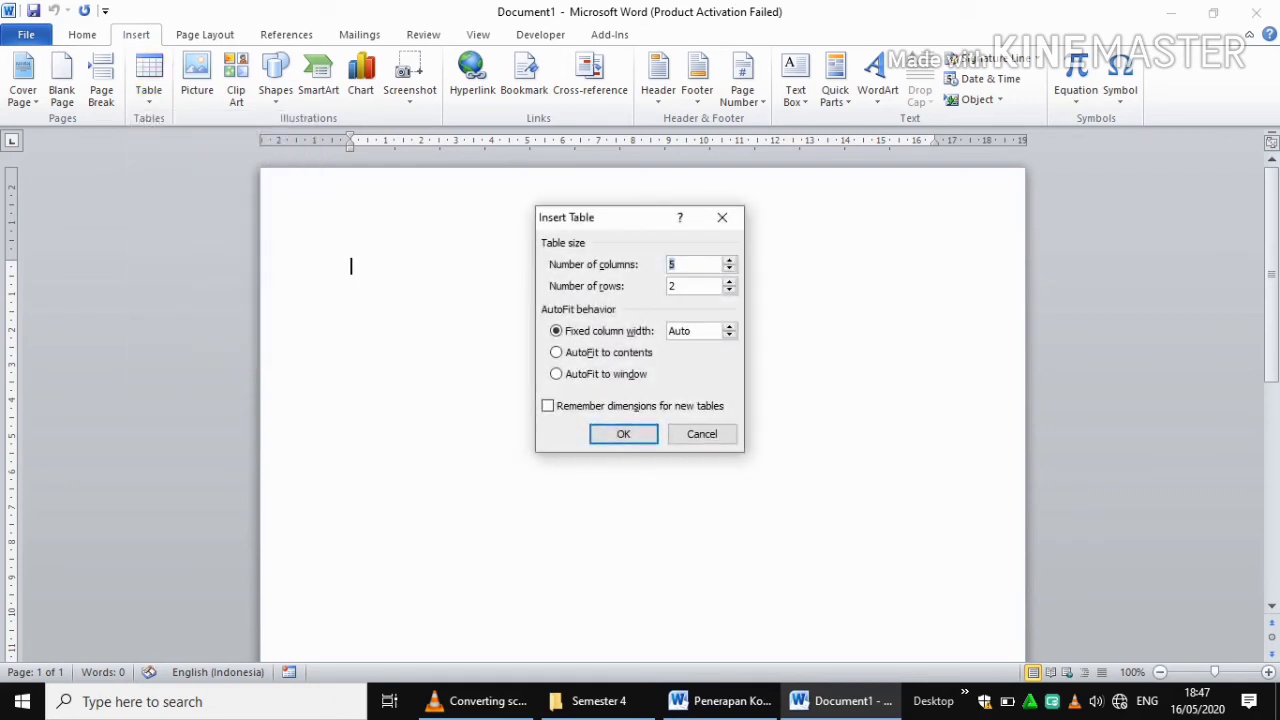
click(669, 264)
key(Delete)
text(7)
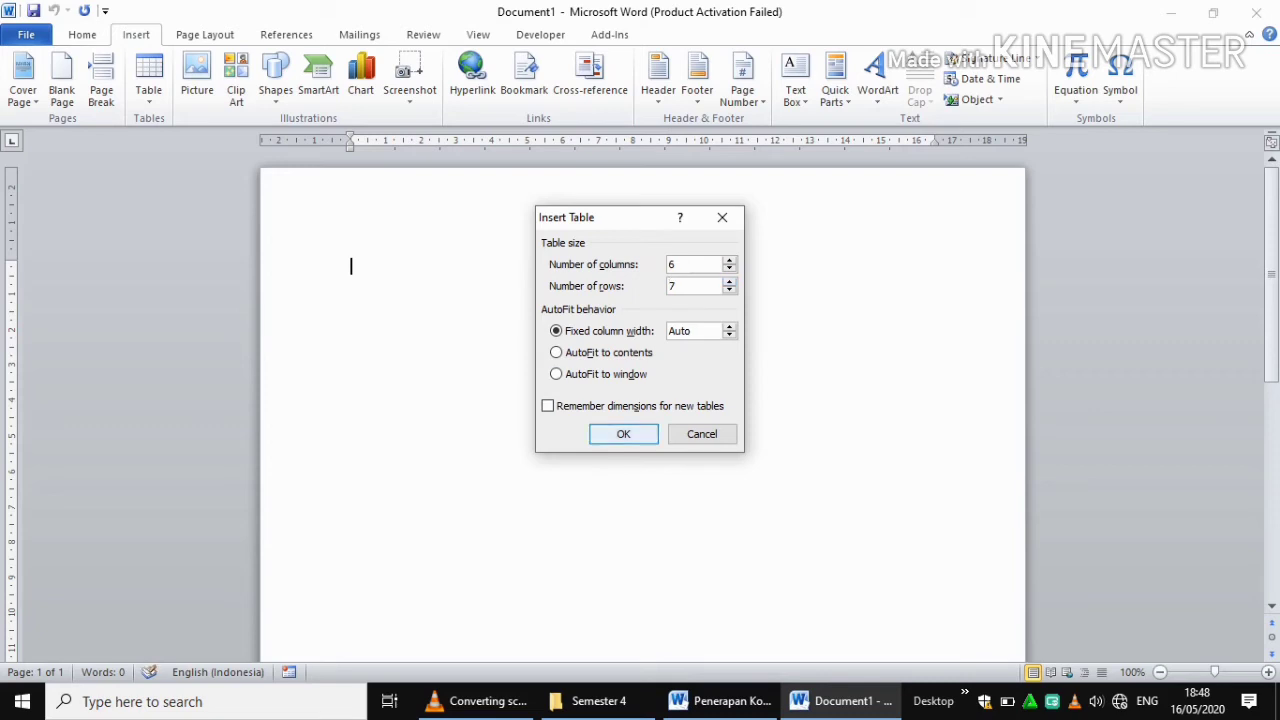
click(623, 433)
Step: Split the table's first four columns with vertical lines using Draw Table, stopping the fourth line above the last row, and exit drawing mode
click(351, 390)
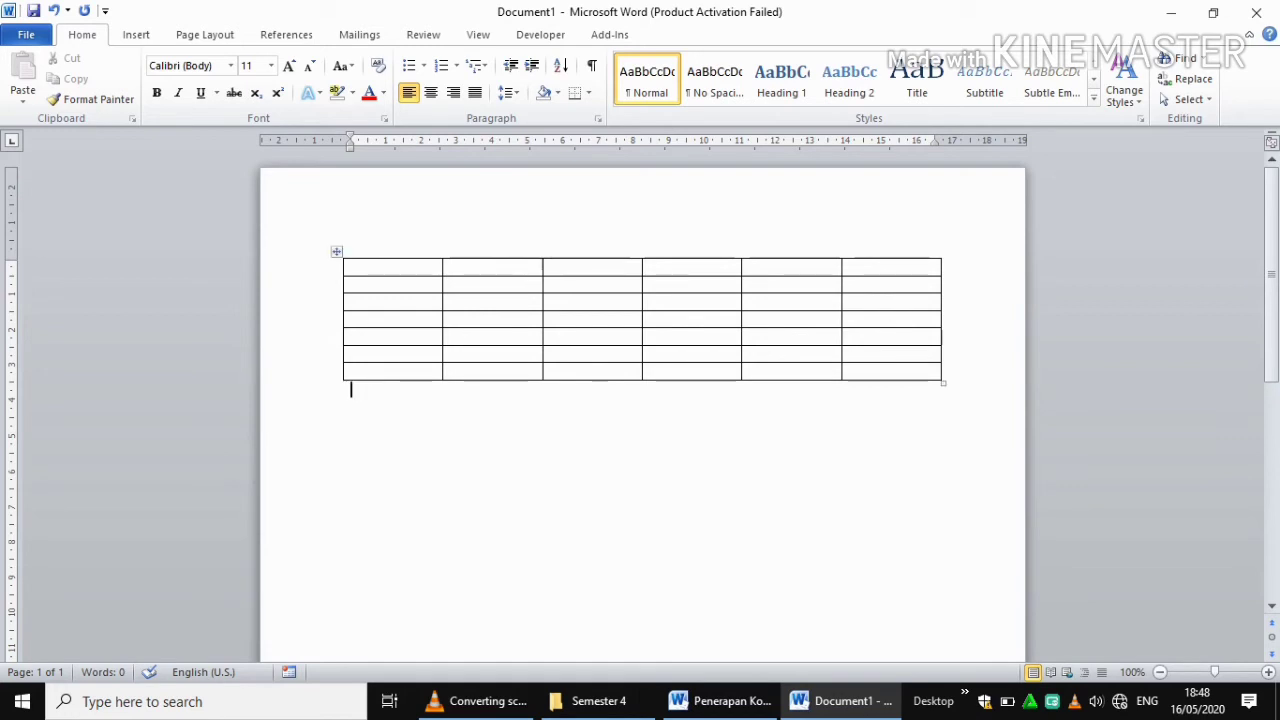
click(136, 34)
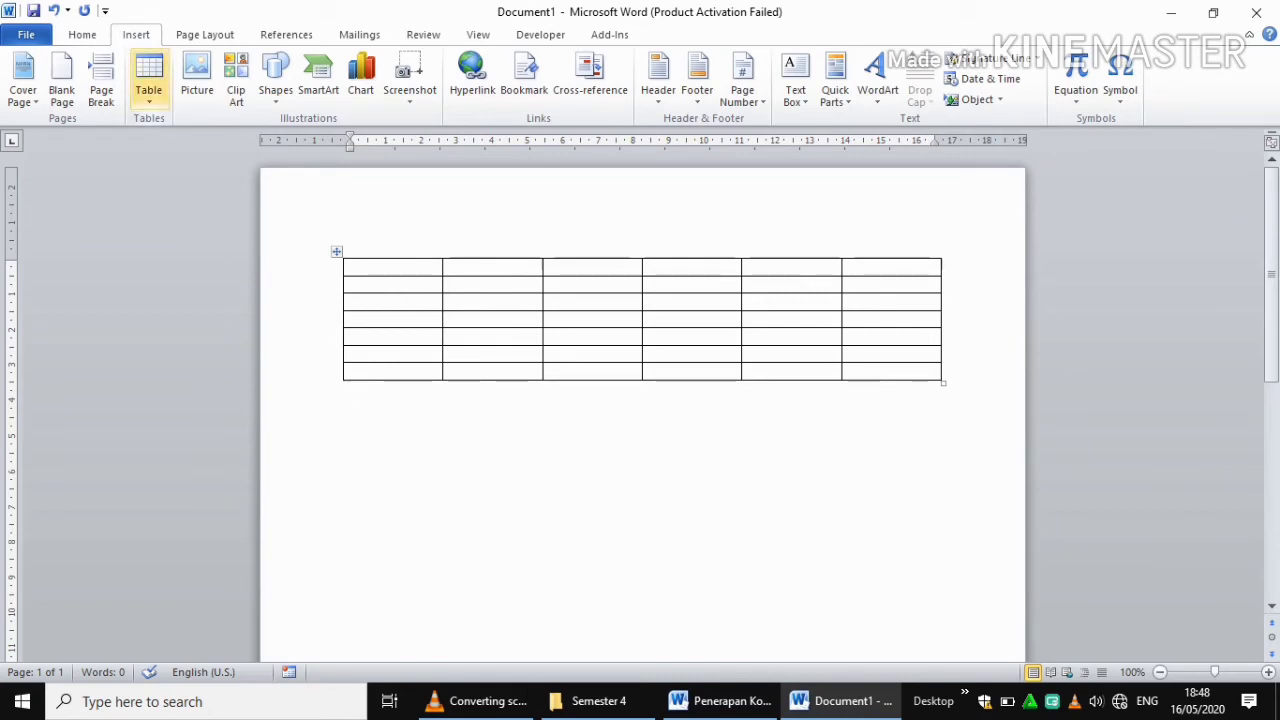
click(148, 80)
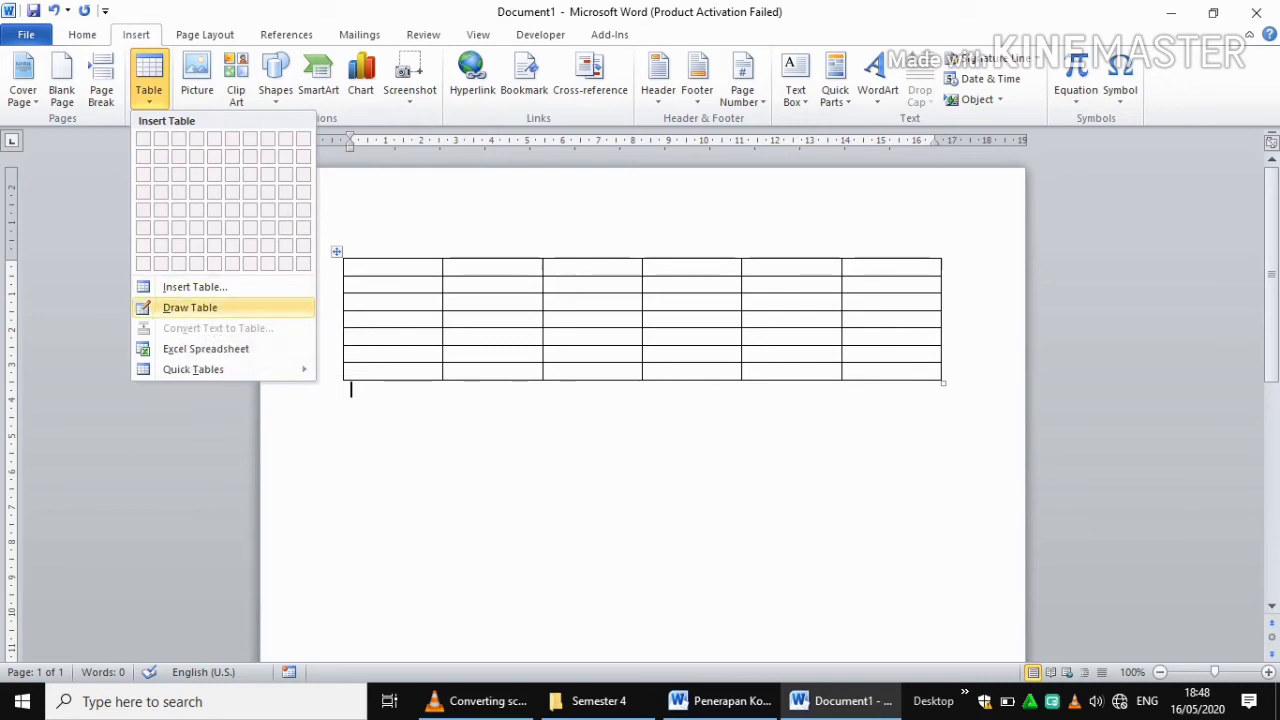
click(190, 307)
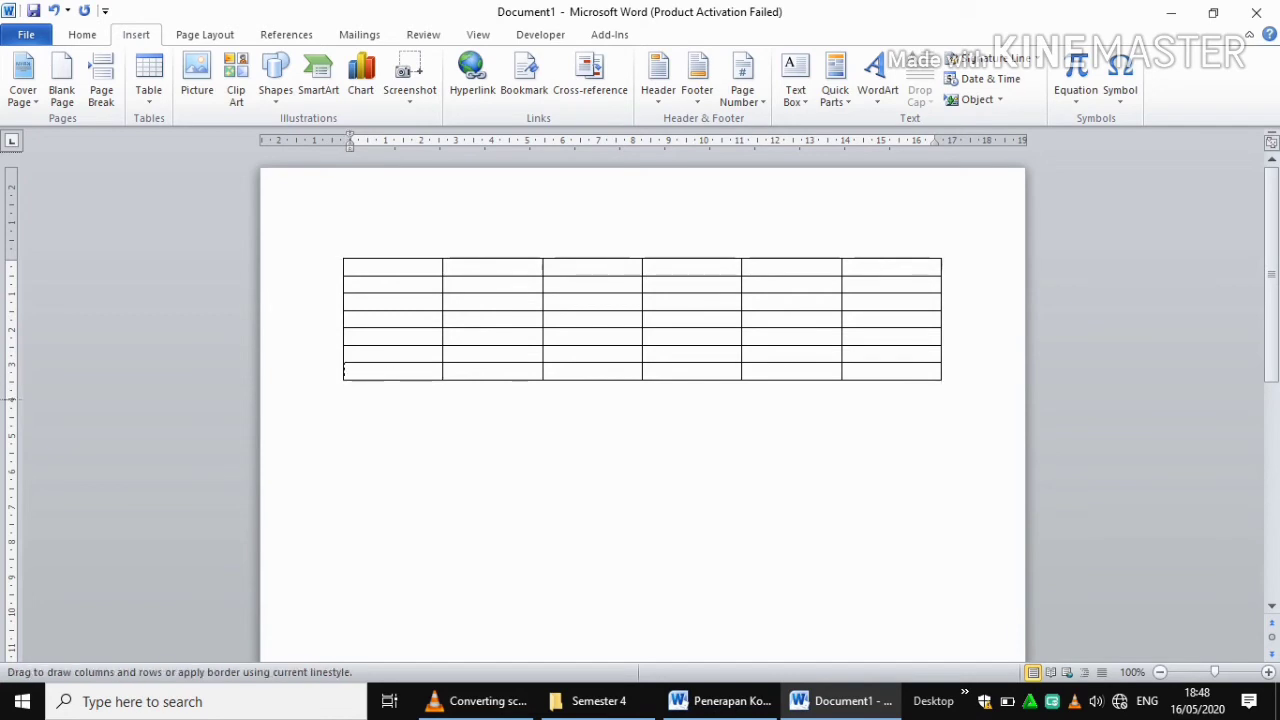
click(351, 371)
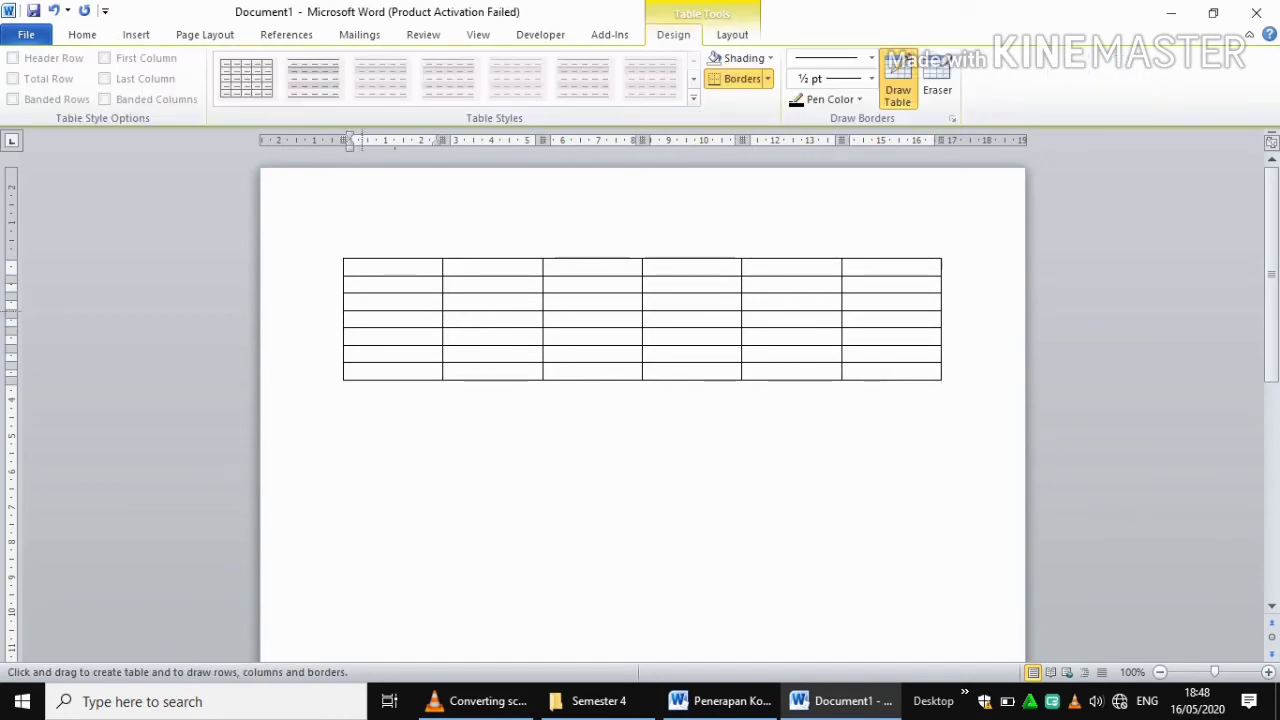
drag(383, 260, 382, 380)
drag(497, 258, 497, 380)
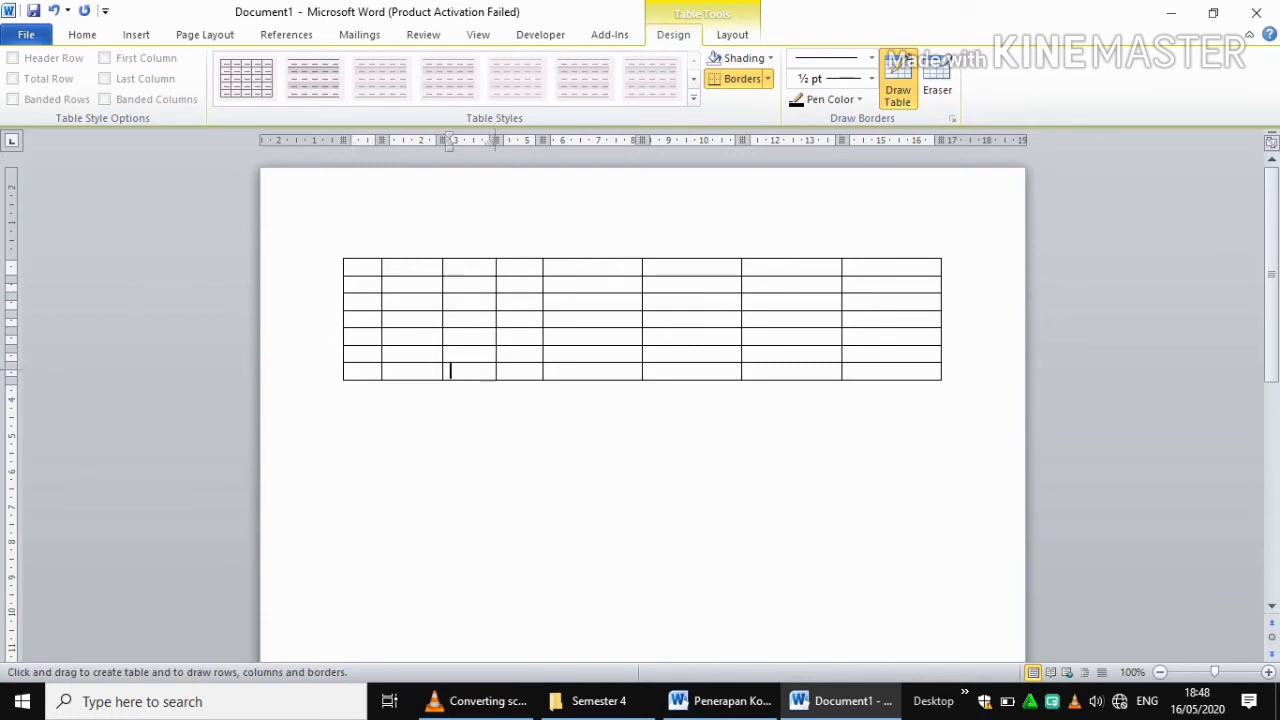
drag(591, 258, 591, 380)
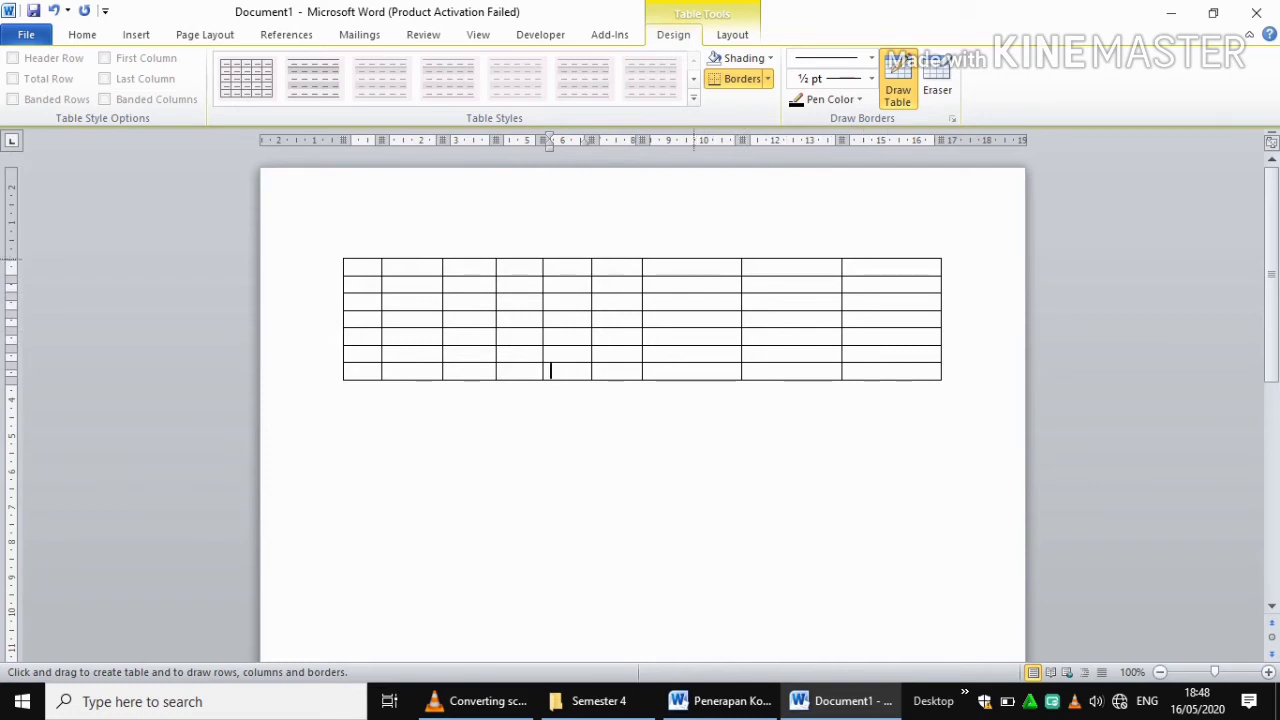
drag(694, 260, 694, 360)
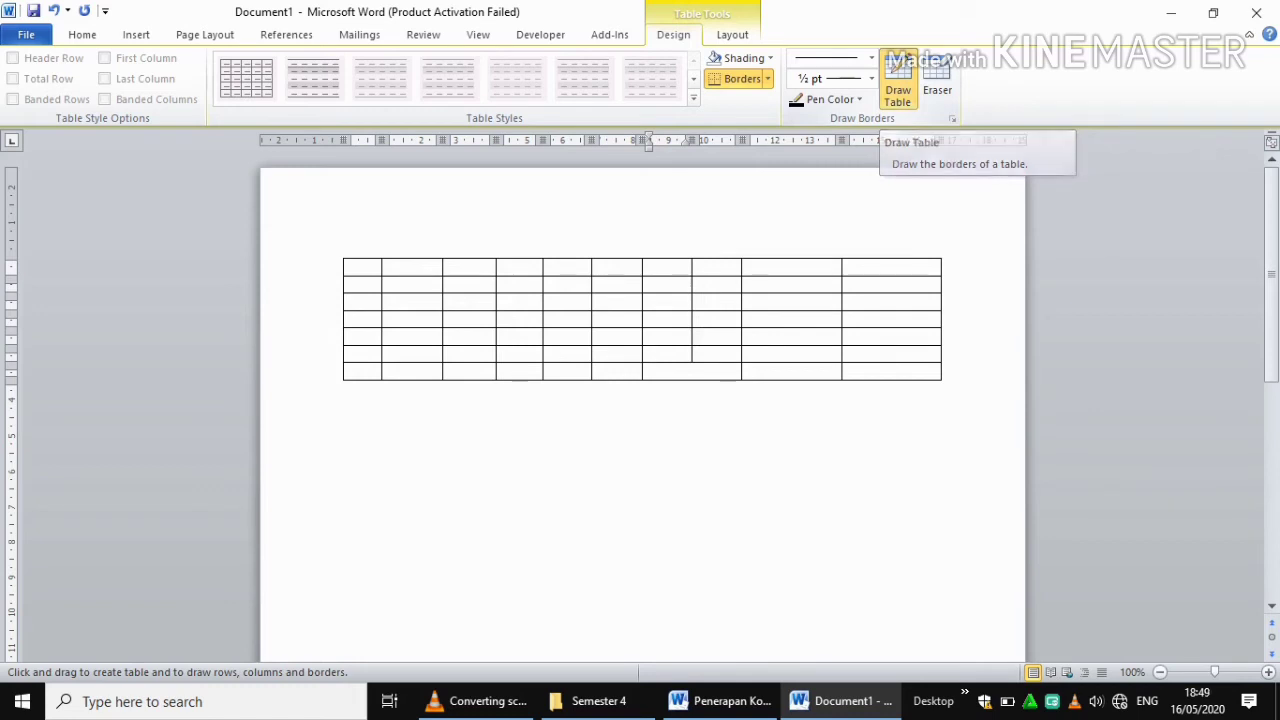
click(898, 80)
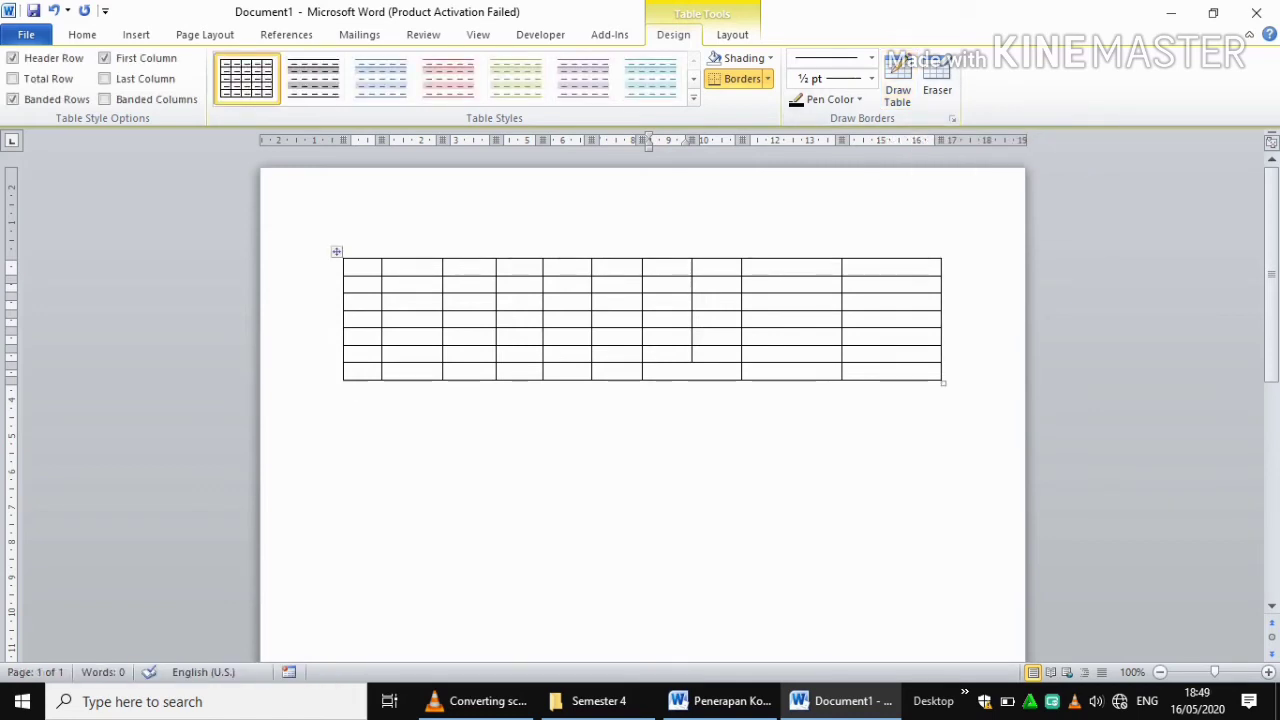
click(352, 389)
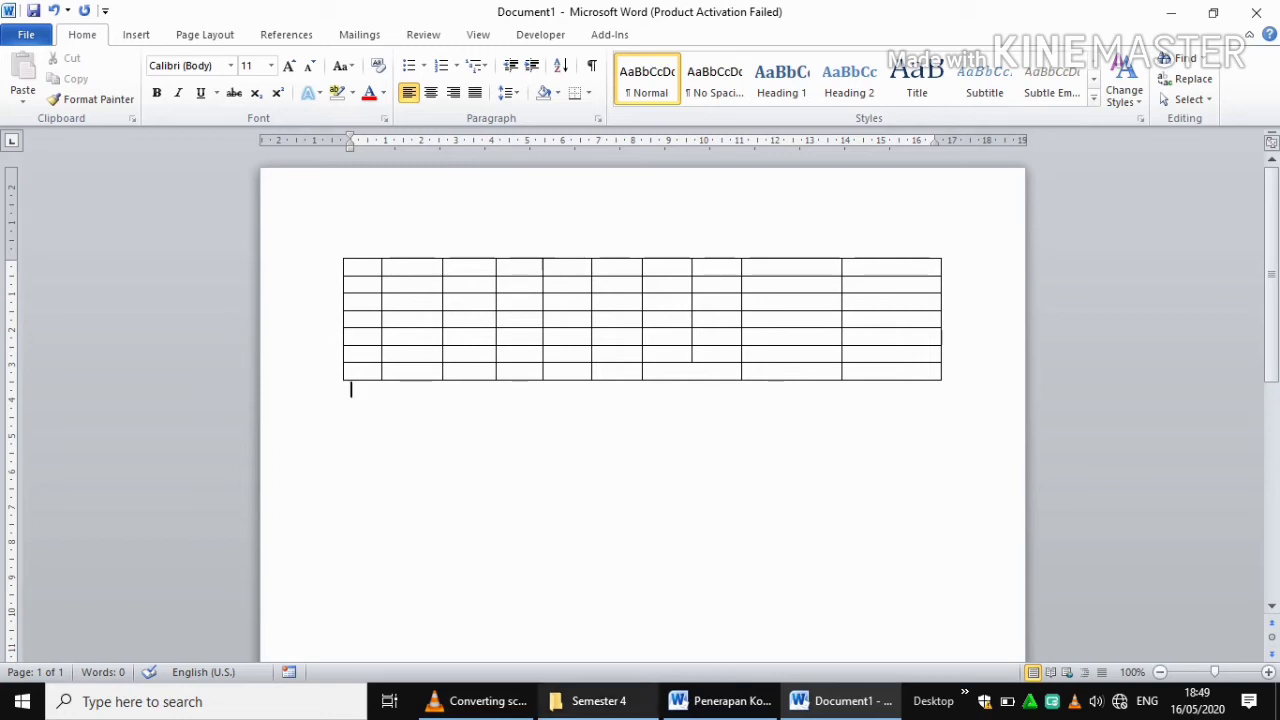
Step: Copy the first "Pengertian Profesionalisme" paragraph from the Penerapan Kode Etik Programmer document and paste it below the table in Document1
click(720, 701)
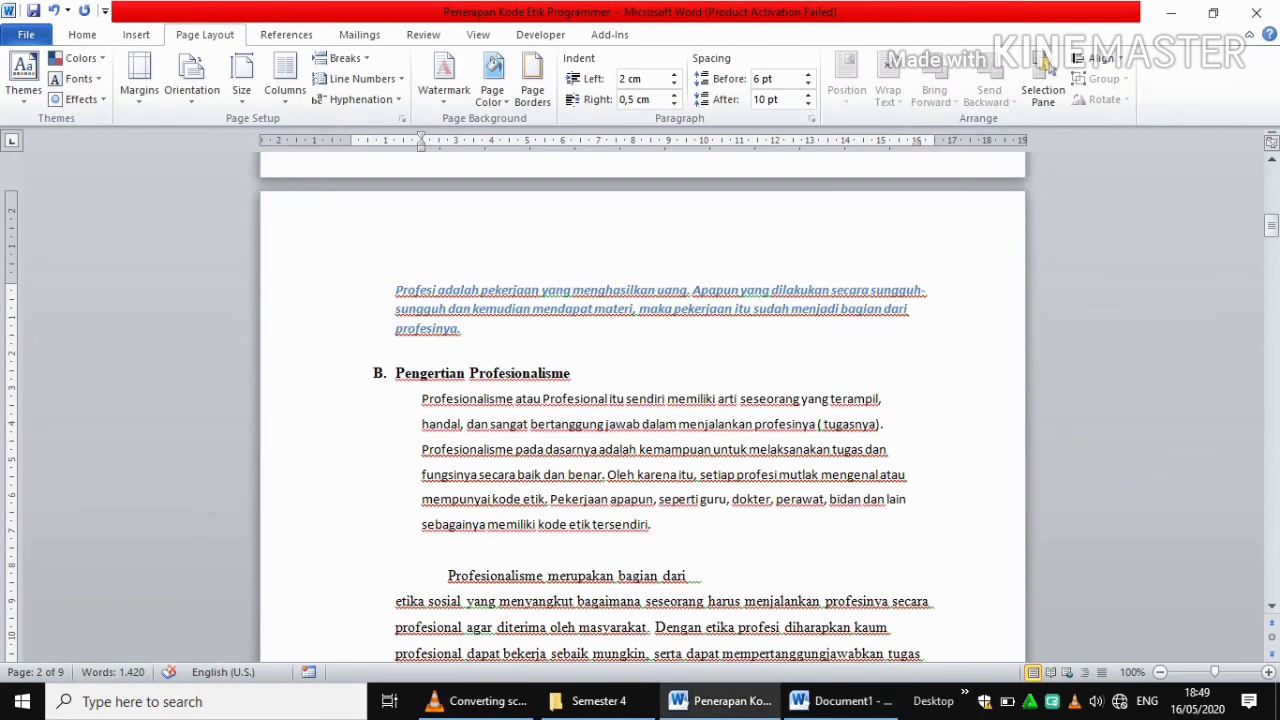
drag(423, 400, 655, 528)
key(ctrl+c)
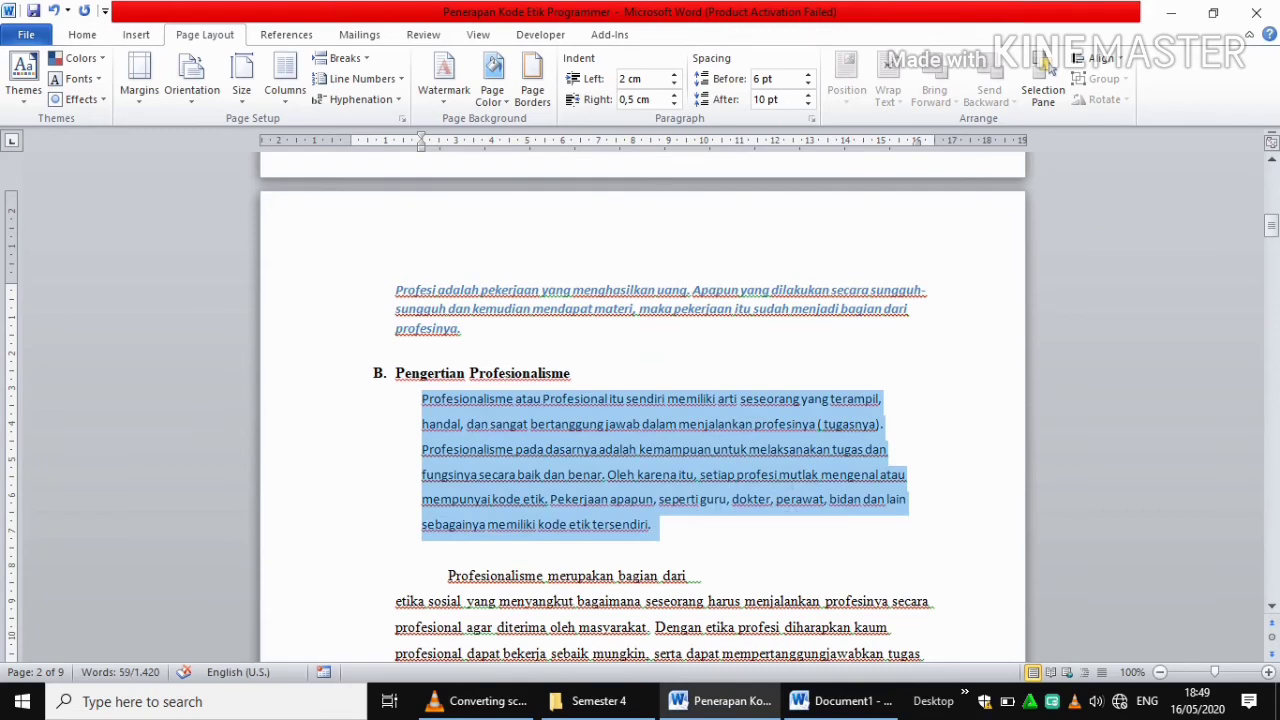
key(alt+Tab)
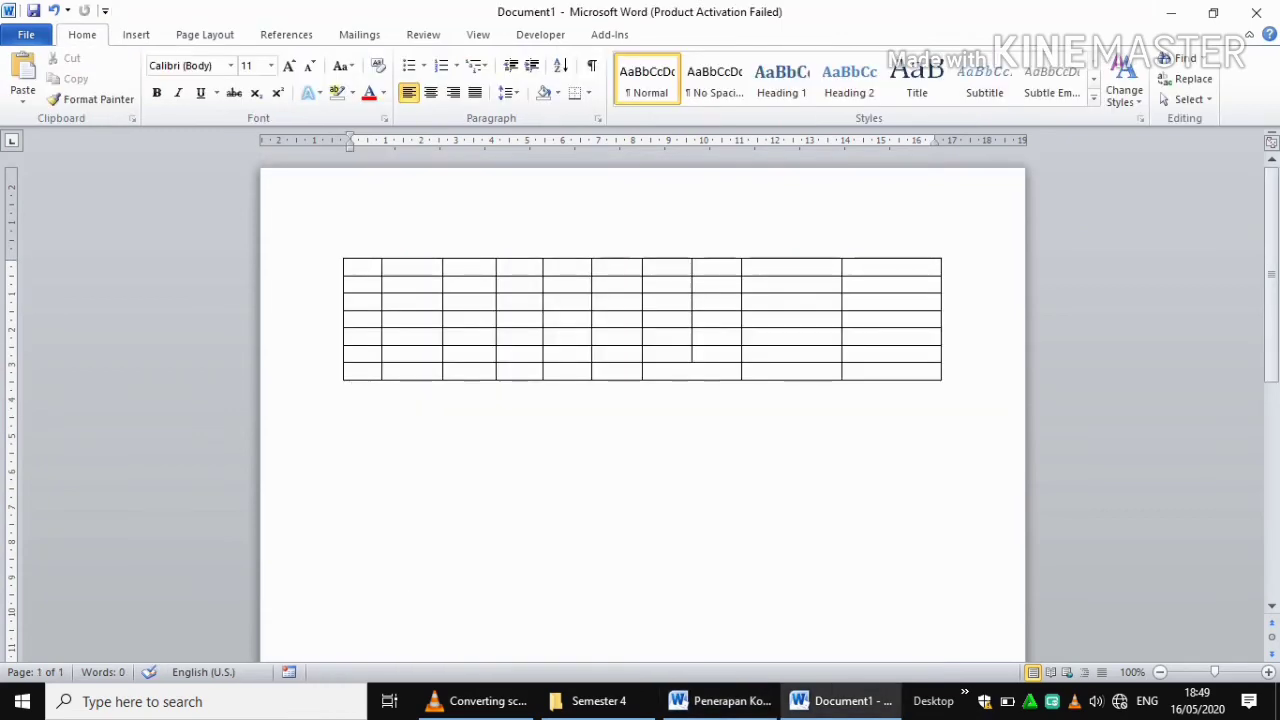
key(ctrl+v)
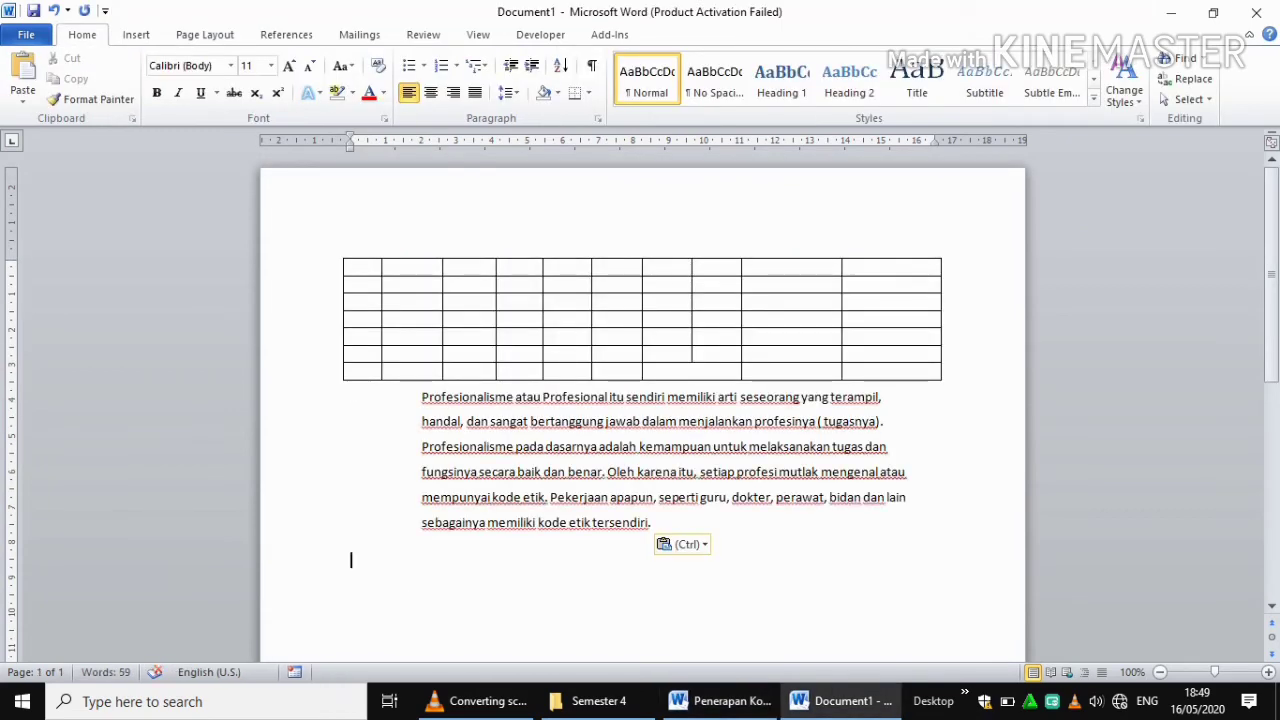
Step: Convert the pasted paragraph into a three-column table with Convert Text to Table
drag(423, 398, 650, 545)
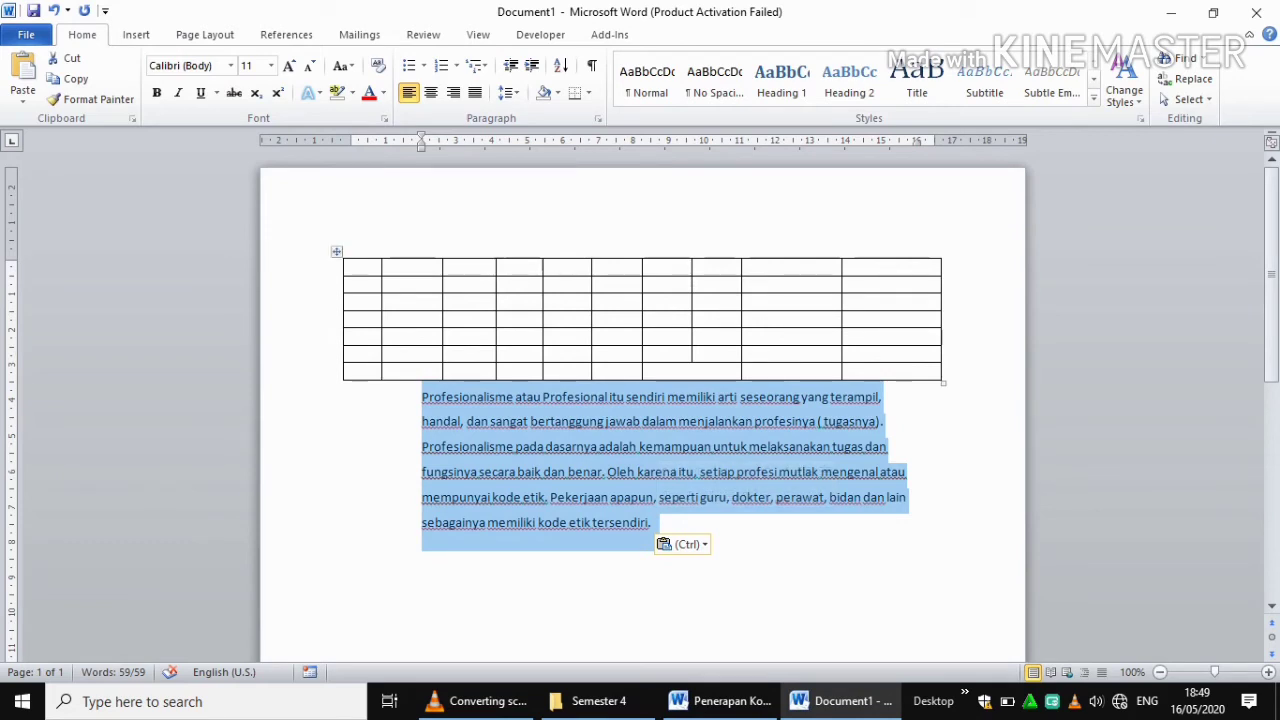
click(136, 34)
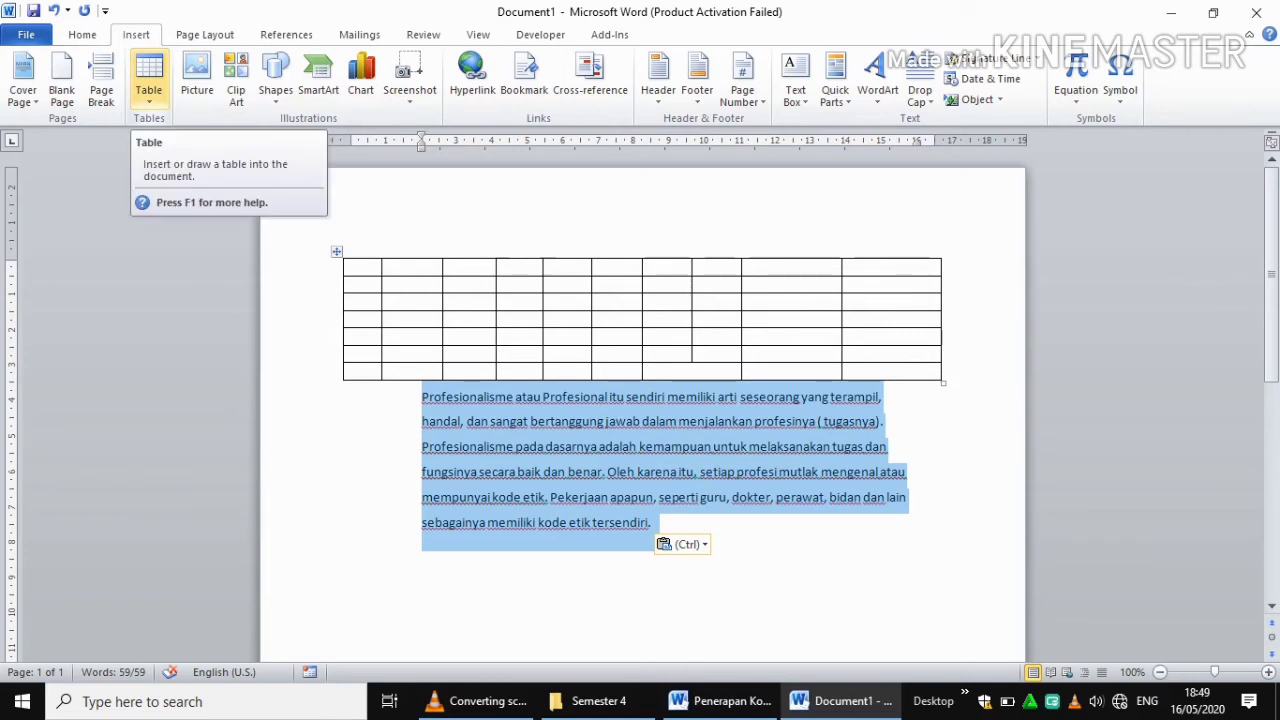
click(148, 90)
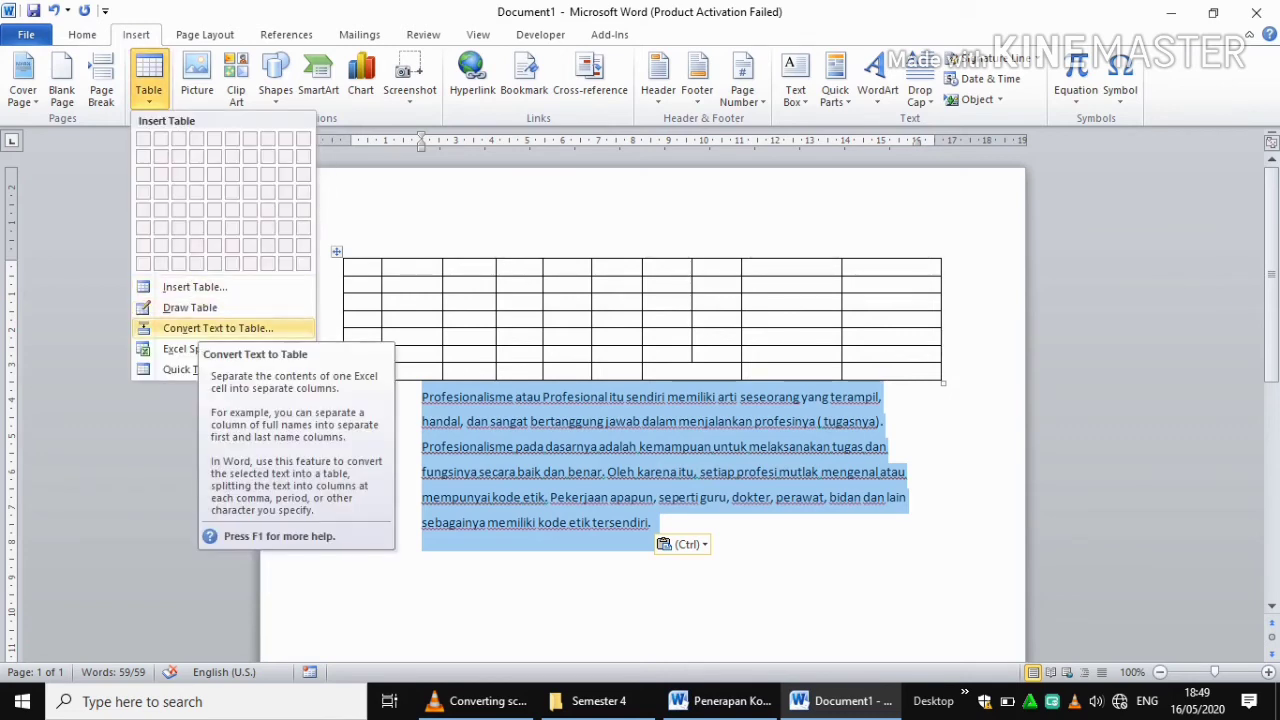
click(218, 328)
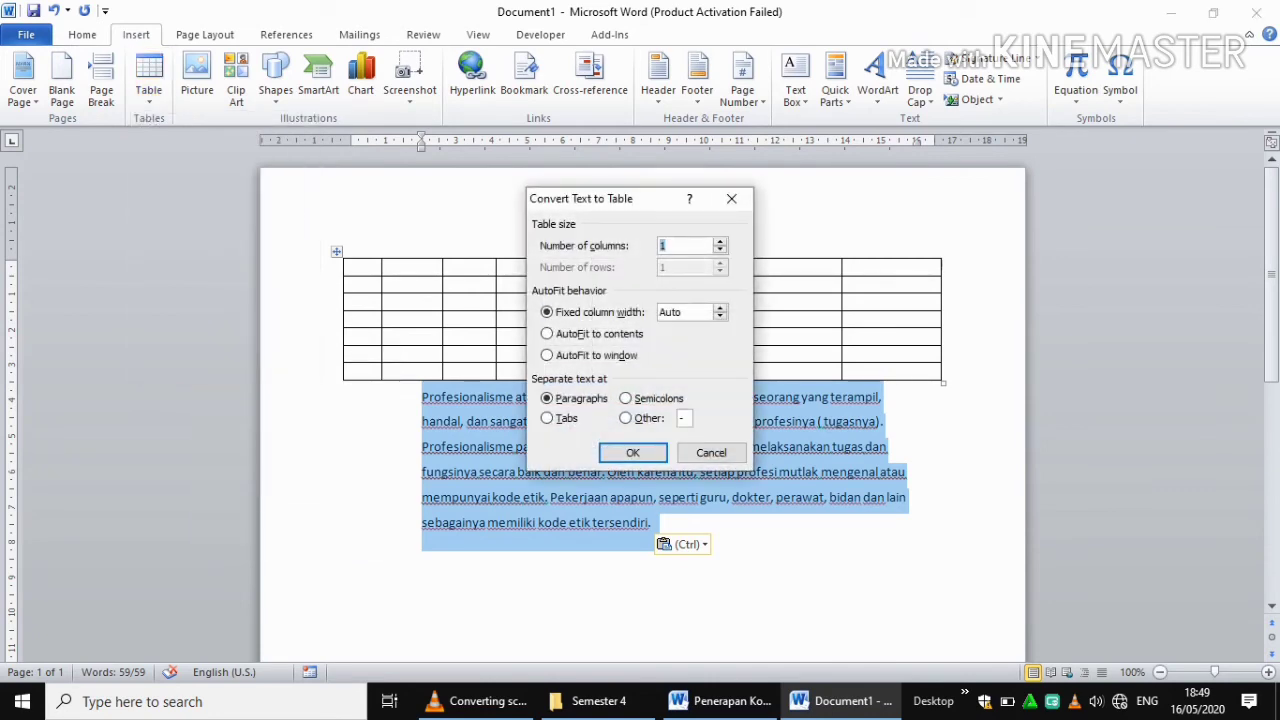
text(2)
key(Return)
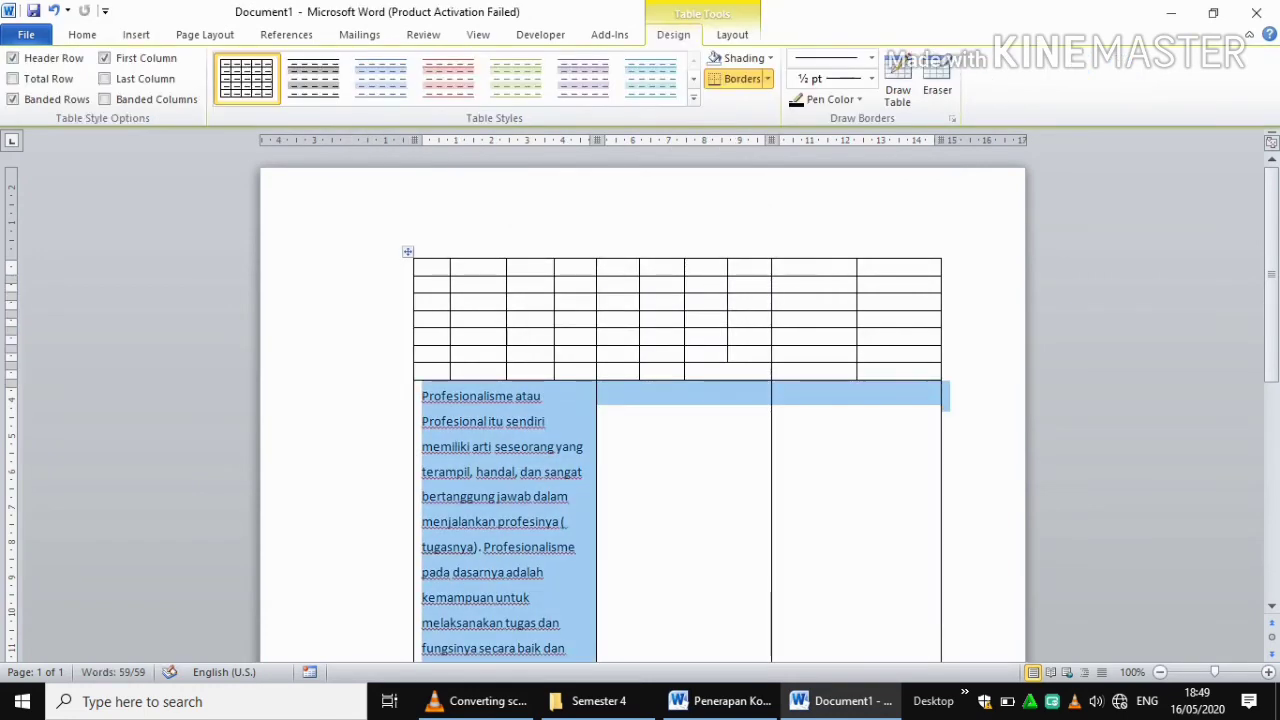
Step: Examine the converted text cell and the two empty cells beside it down to the end of the row
click(606, 392)
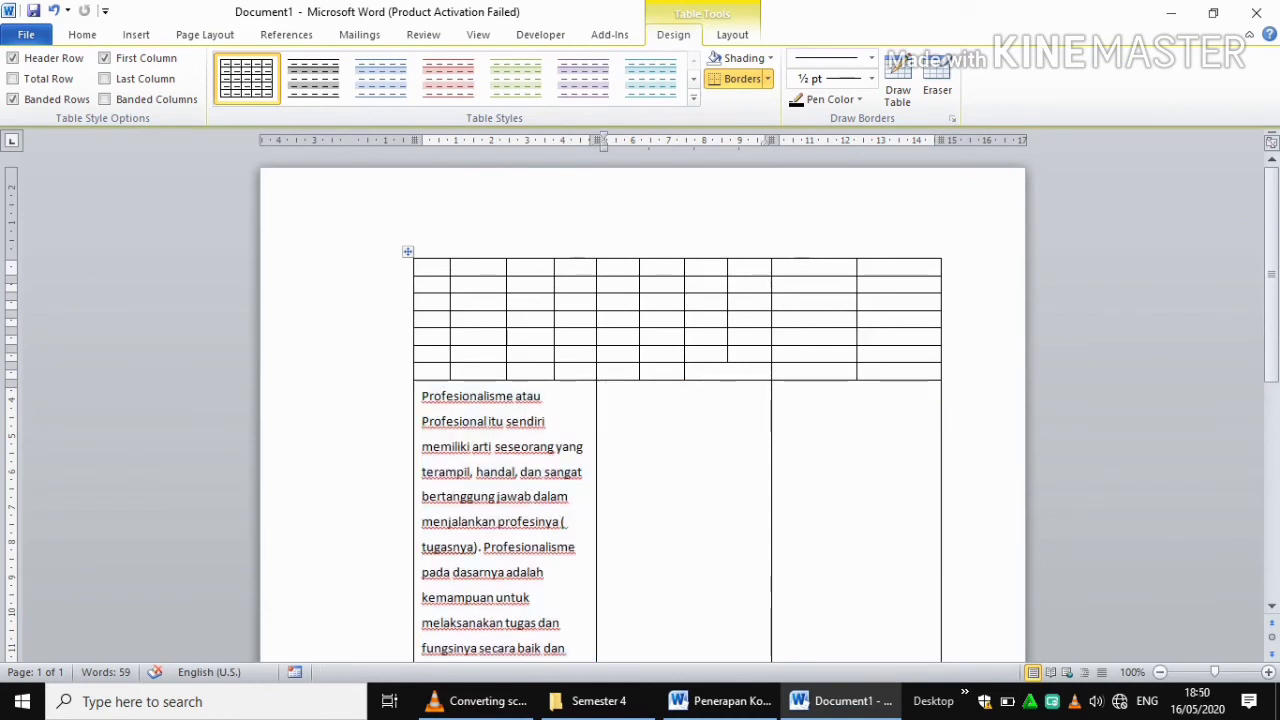
click(437, 497)
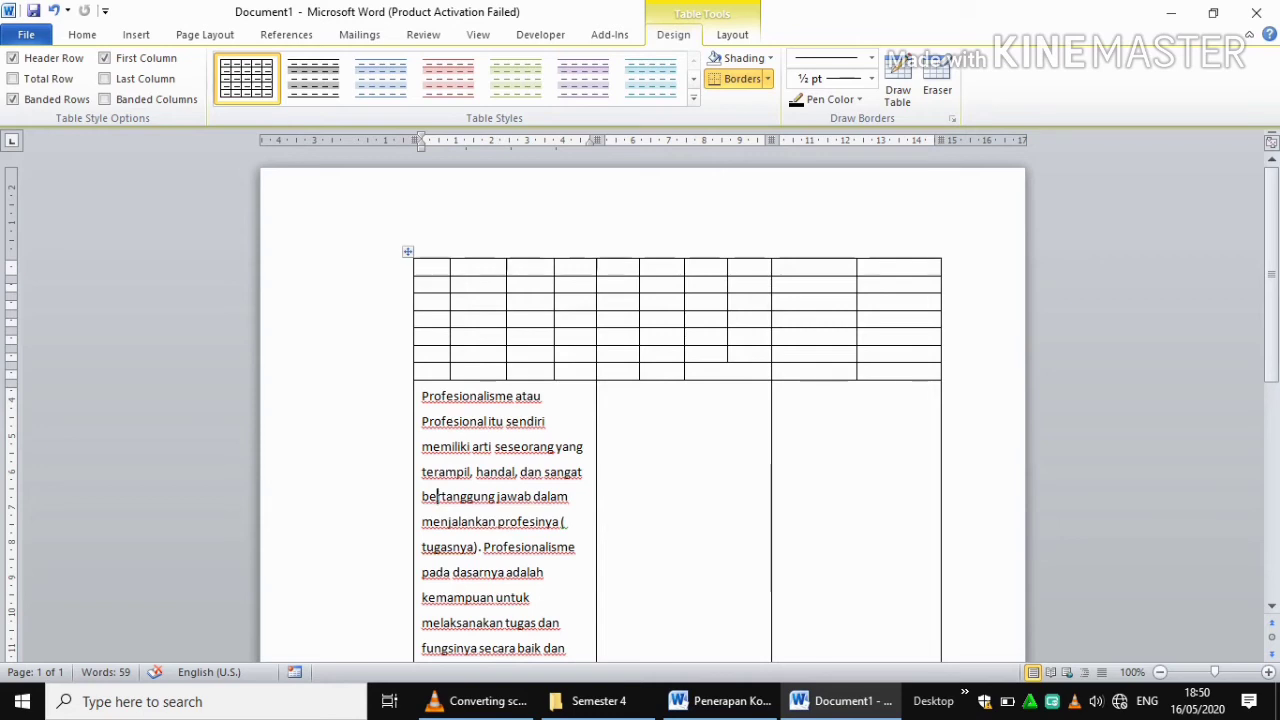
scroll(642, 406, down, 1)
scroll(642, 406, down, 3)
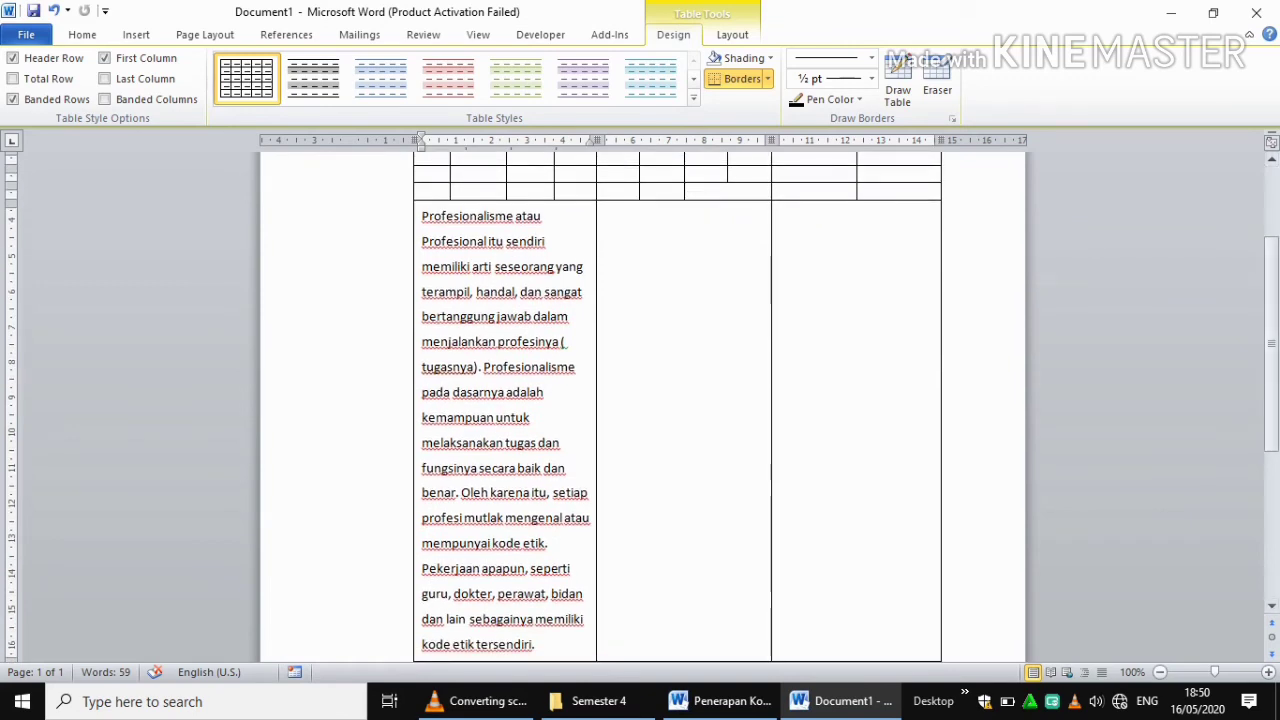
click(606, 209)
click(780, 209)
click(606, 209)
Step: Try the black and blue banded shading styles on the table and apply the red one
click(524, 316)
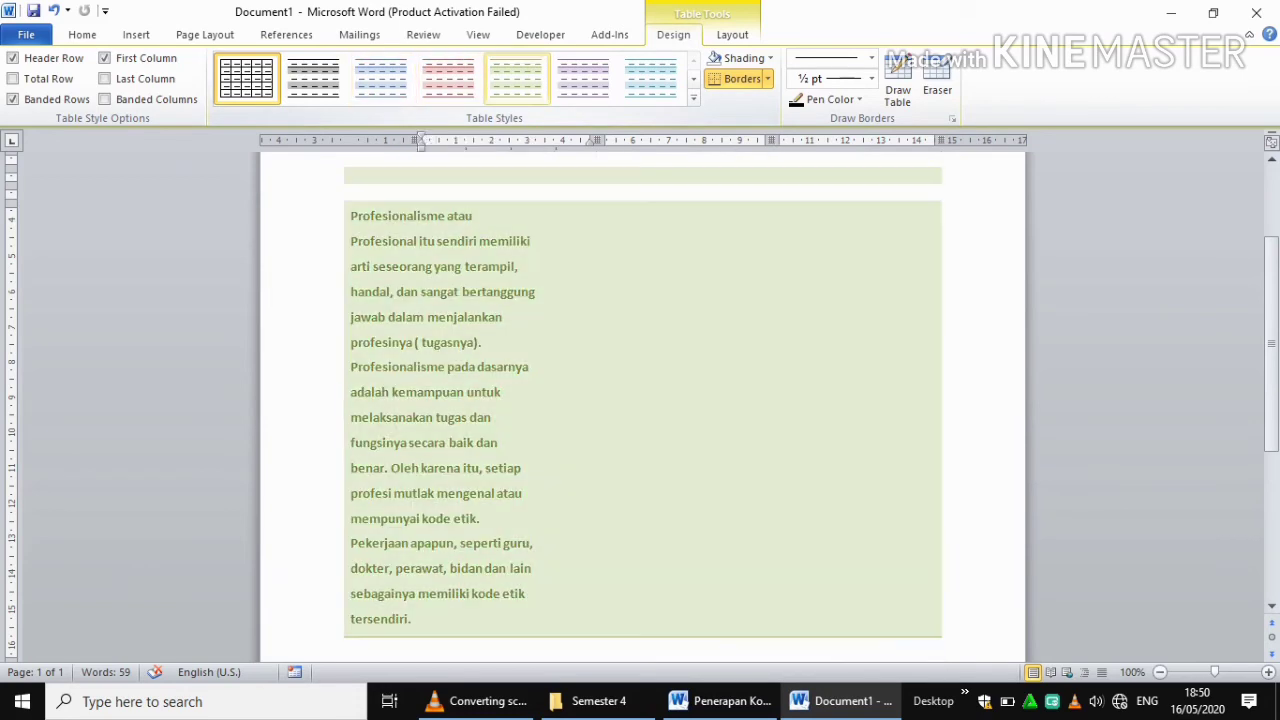
click(449, 78)
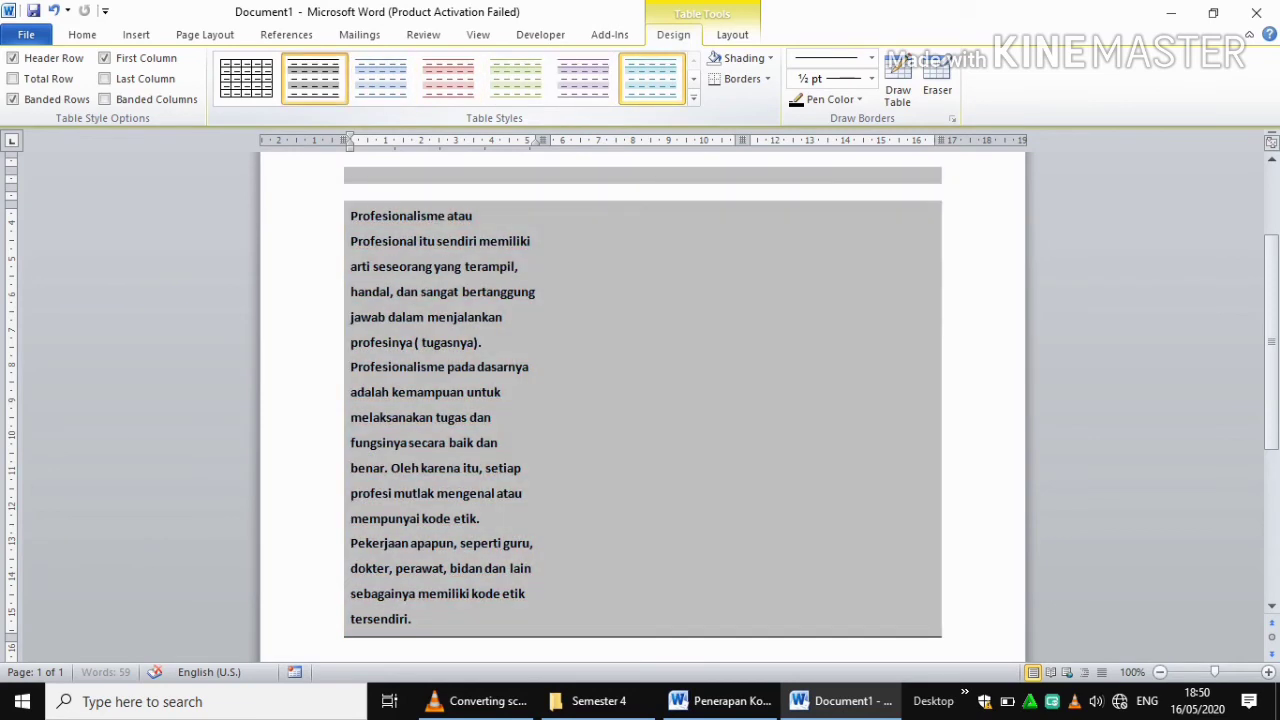
click(313, 80)
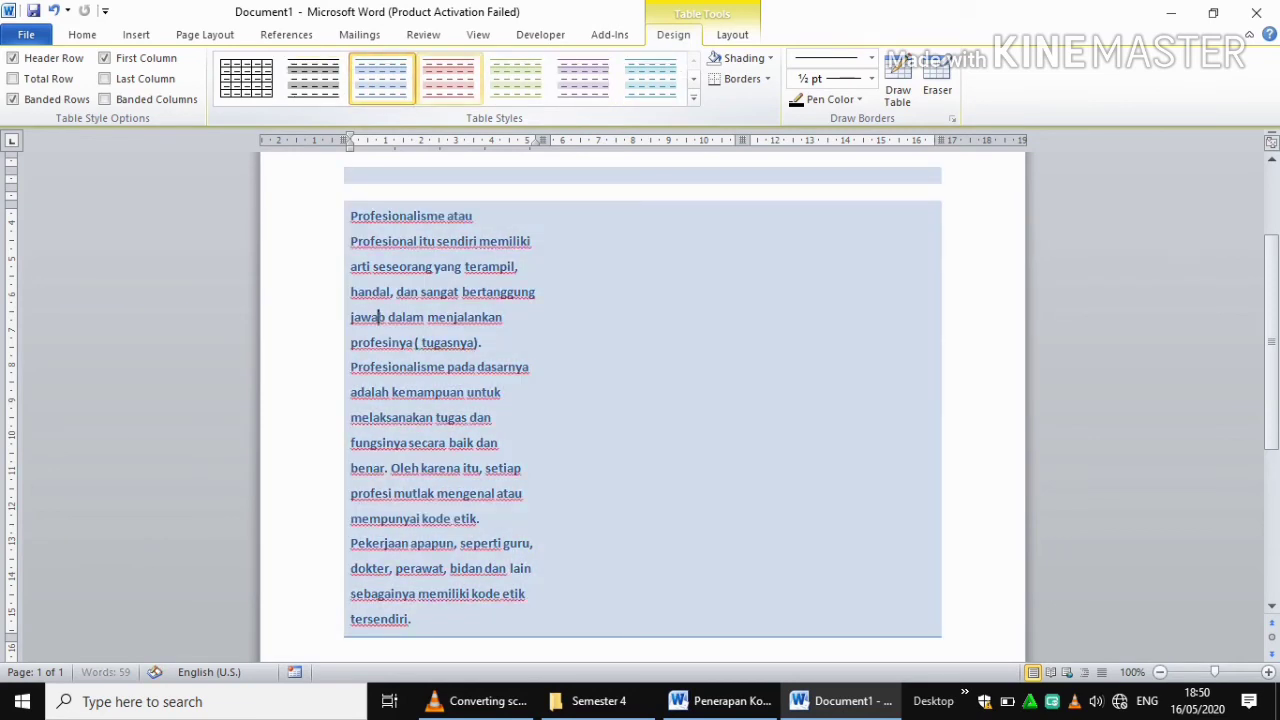
click(449, 78)
Step: Insert the built-in Double Table quick table into the empty cell directly beside the paragraph text
click(550, 208)
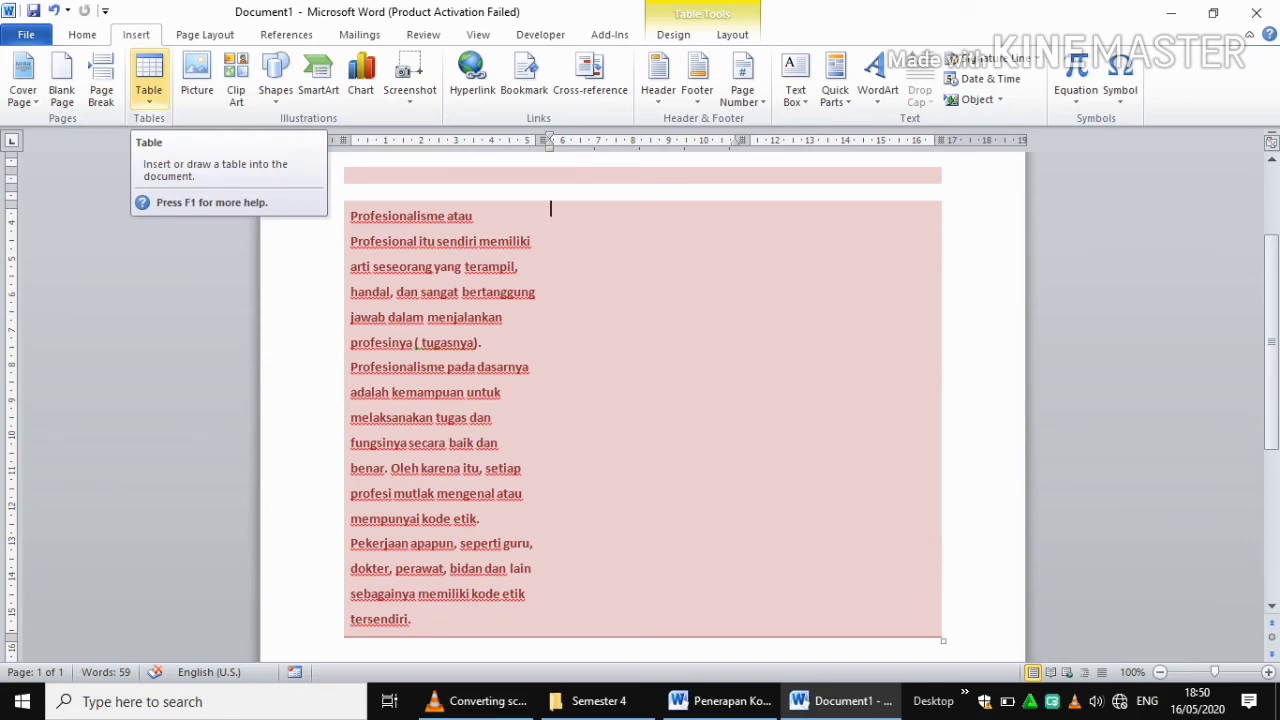
click(148, 90)
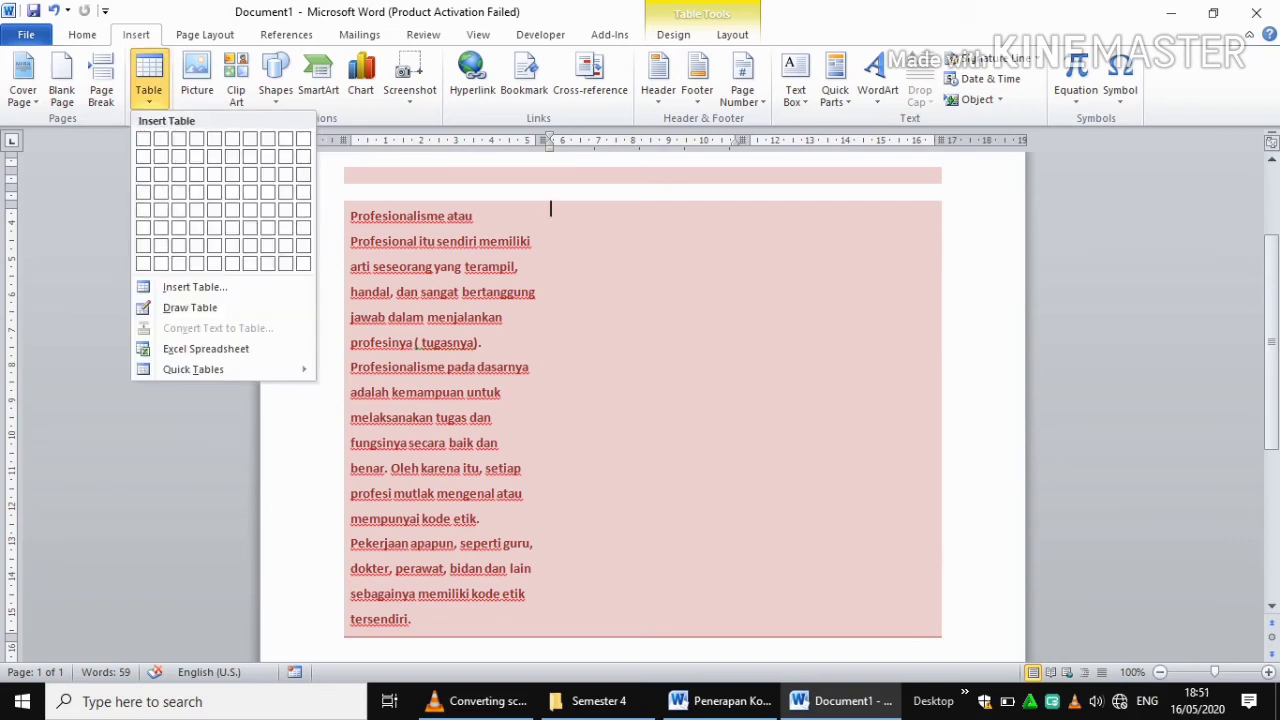
key(Up)
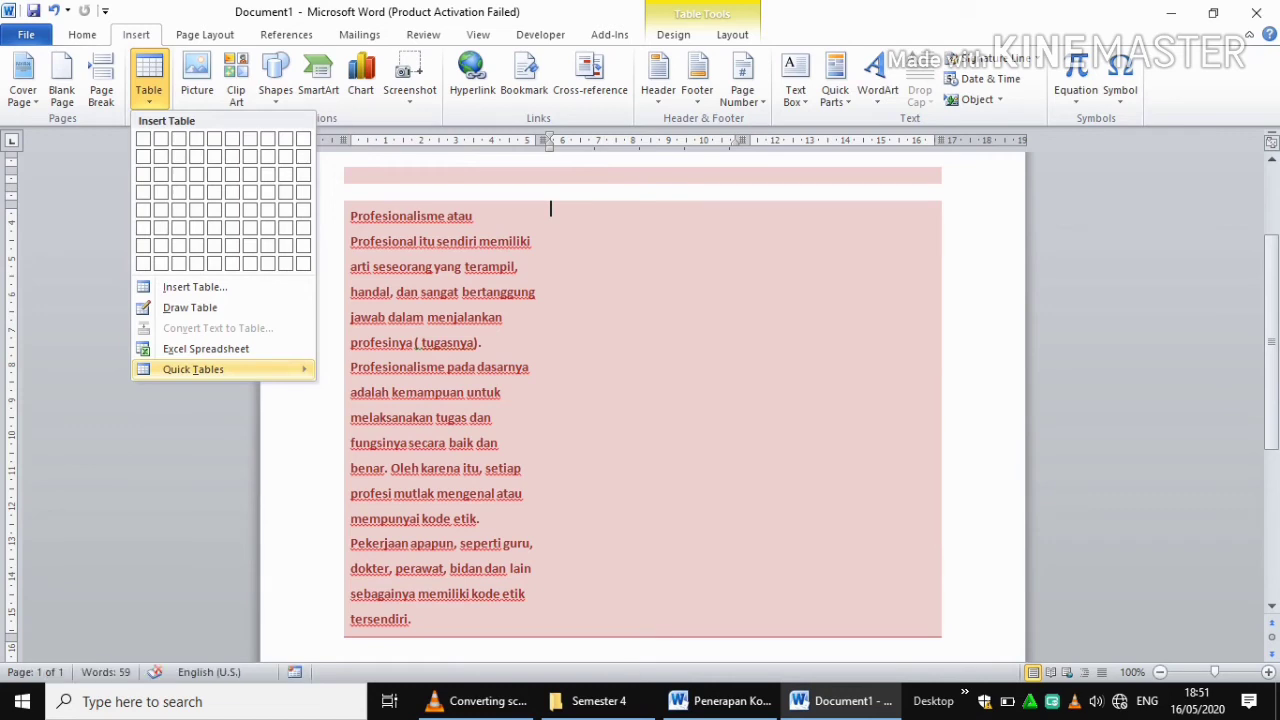
key(Right)
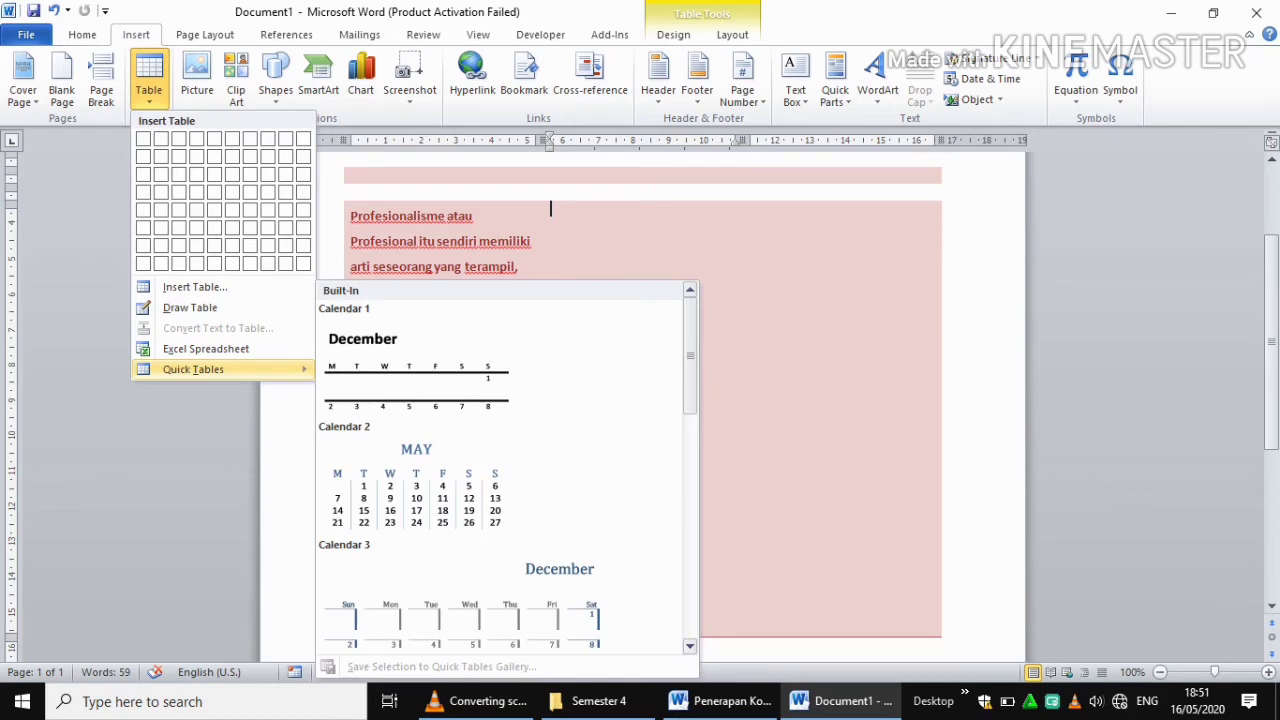
scroll(507, 470, down, 2)
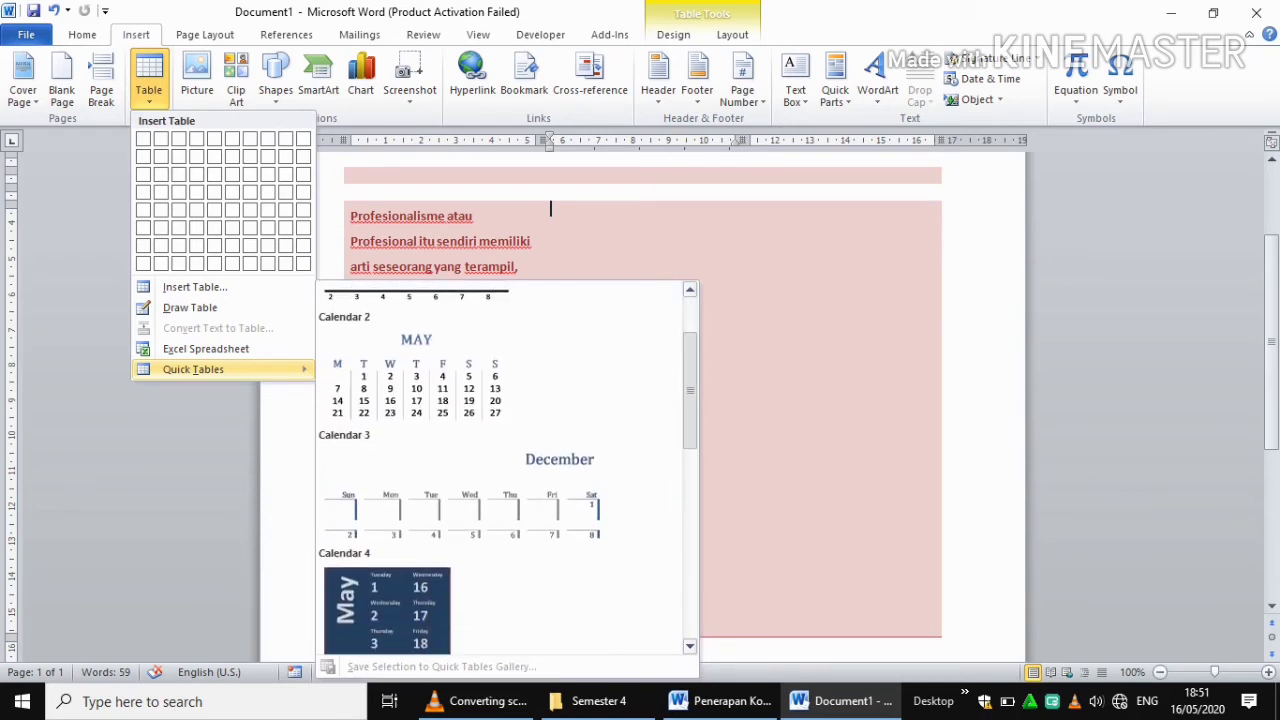
scroll(507, 470, down, 3)
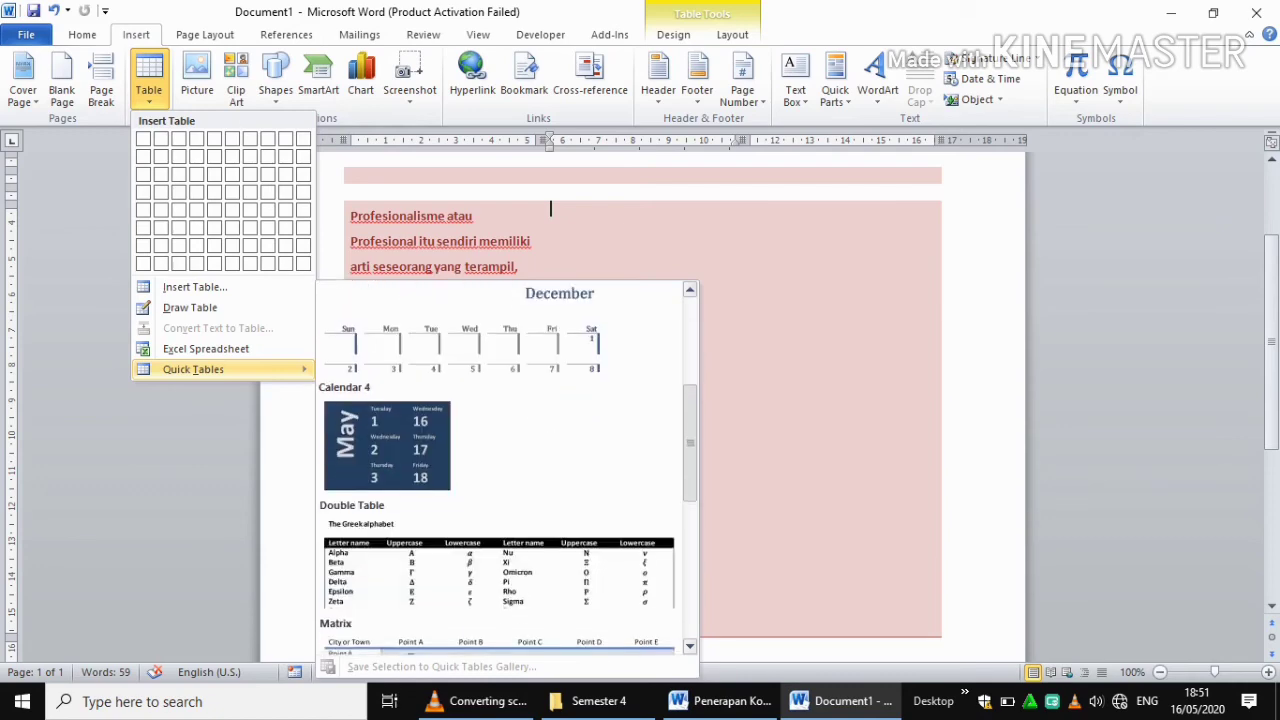
scroll(507, 470, down, 2)
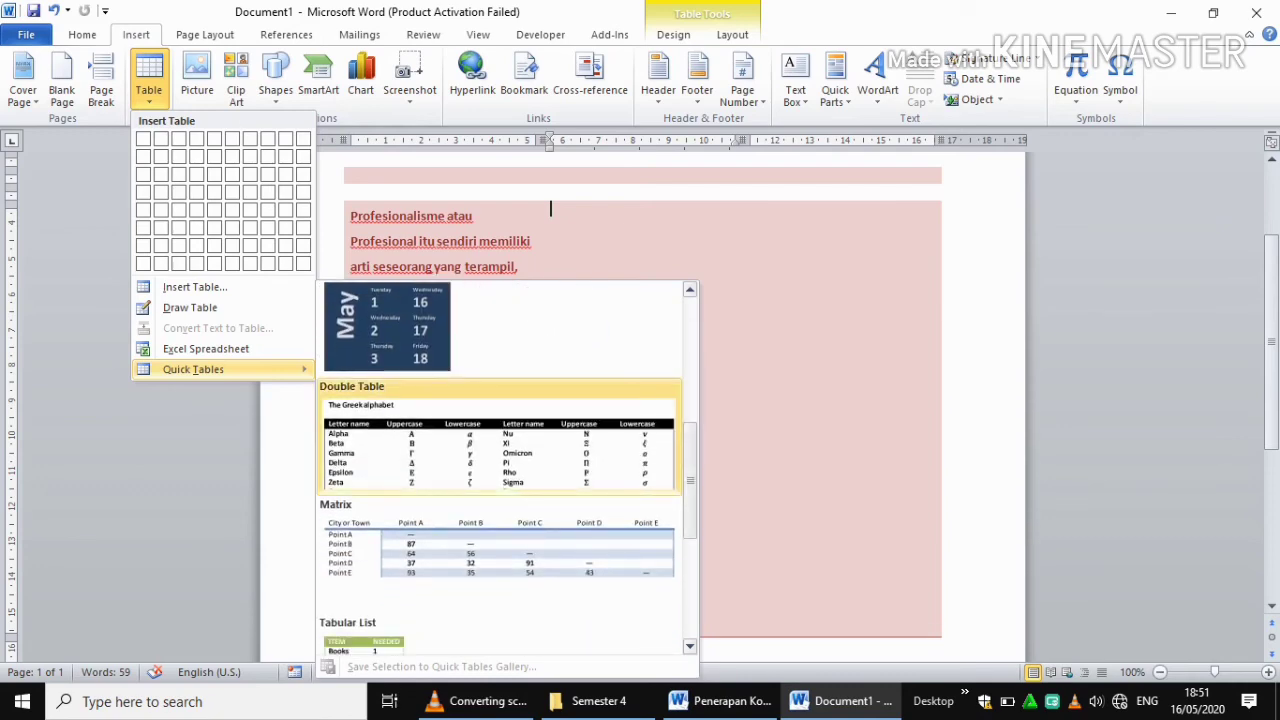
click(500, 440)
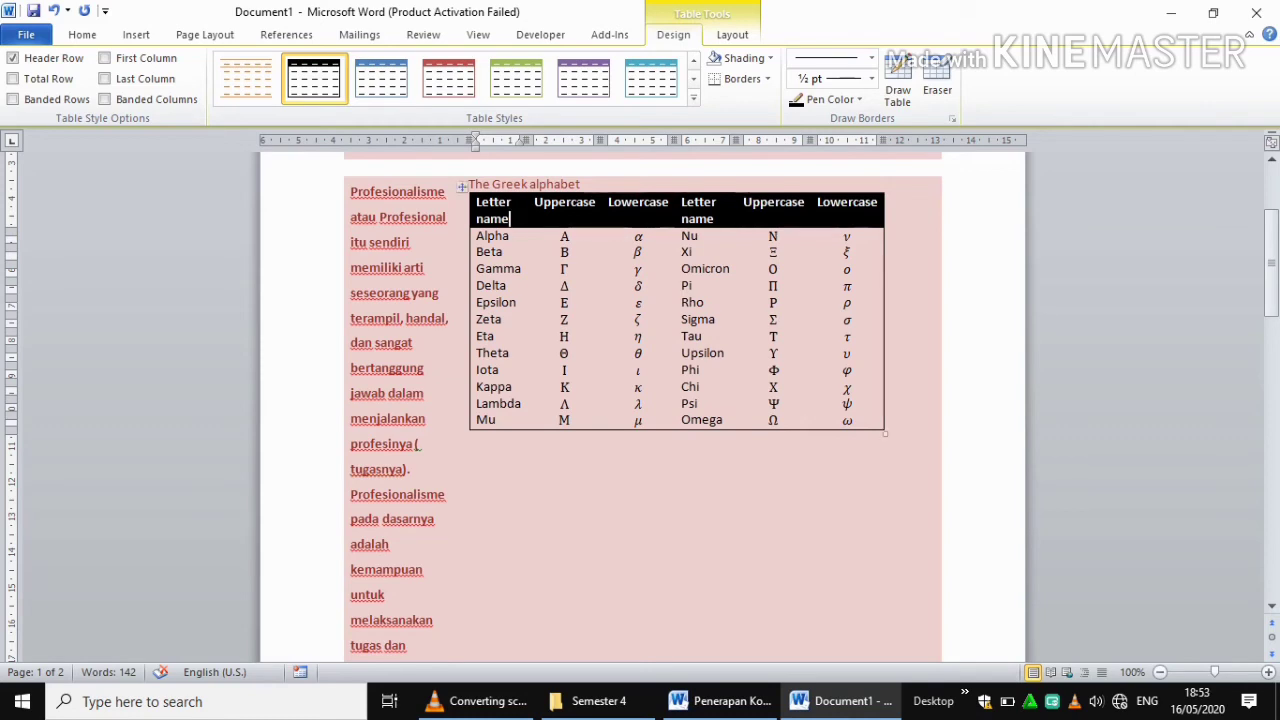
Step: Move the Greek alphabet letter table out of the red table and place it directly below
drag(1271, 300, 1271, 262)
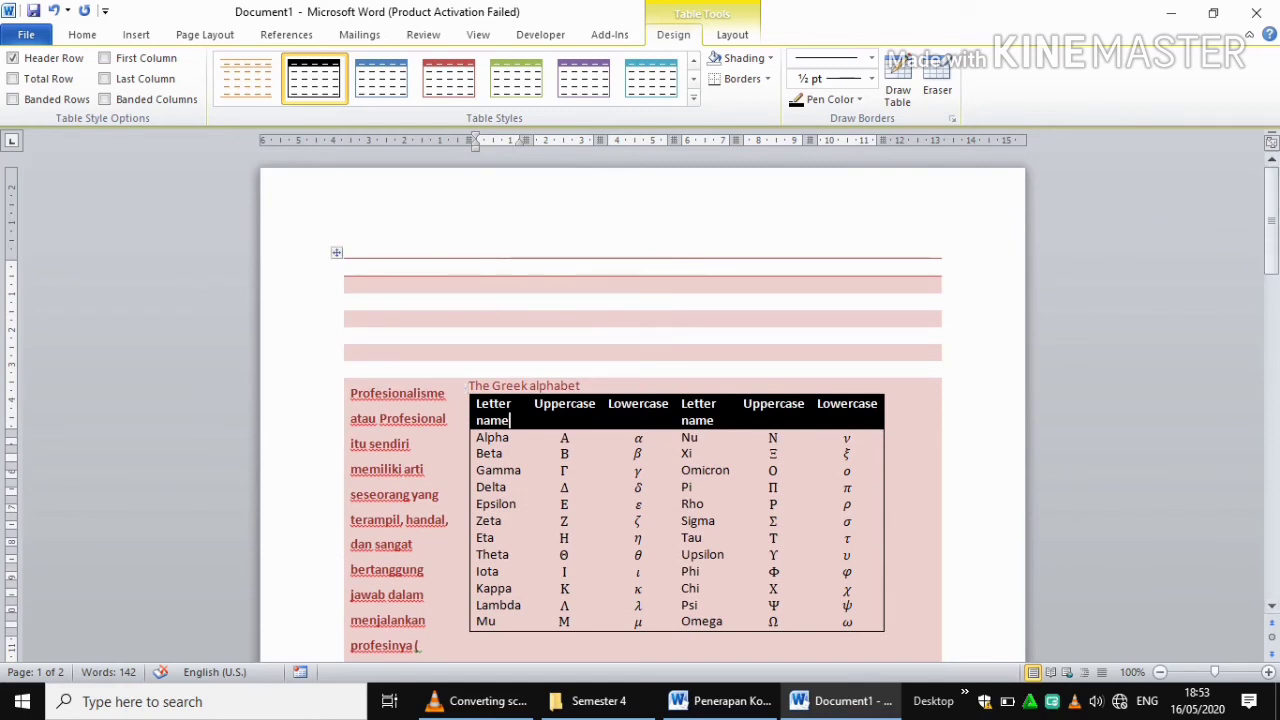
drag(460, 140, 460, 140)
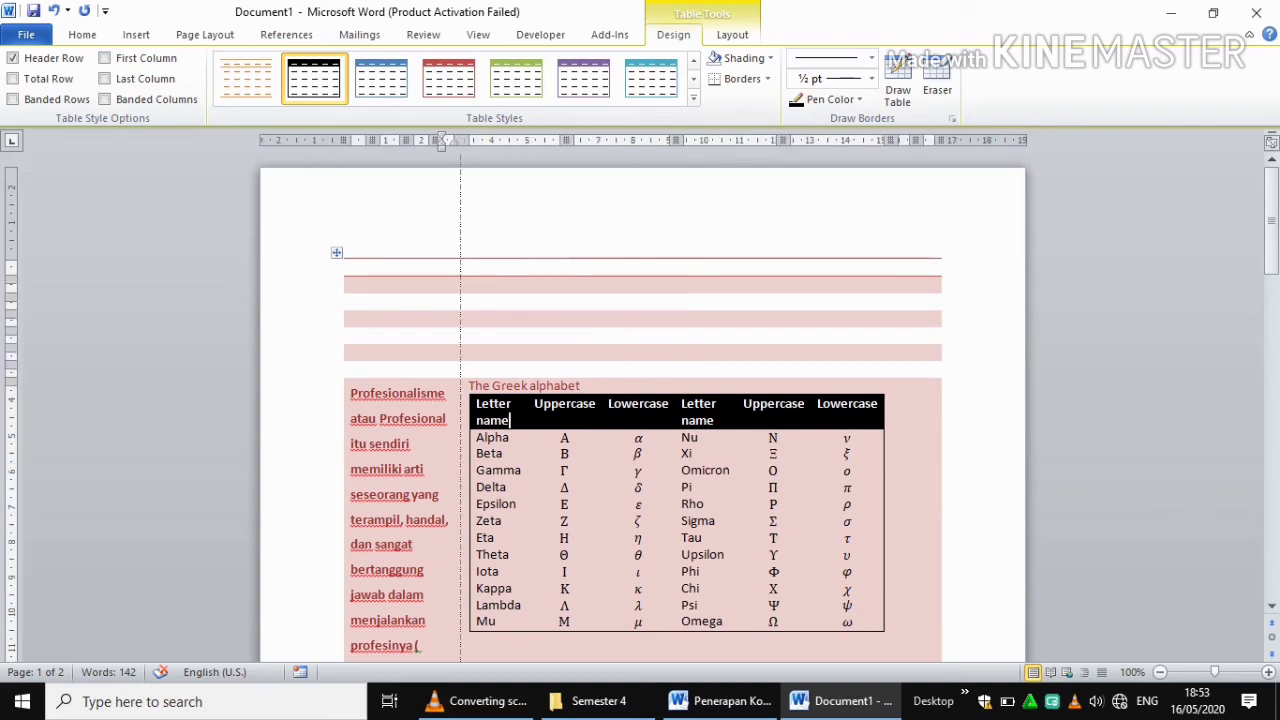
click(414, 266)
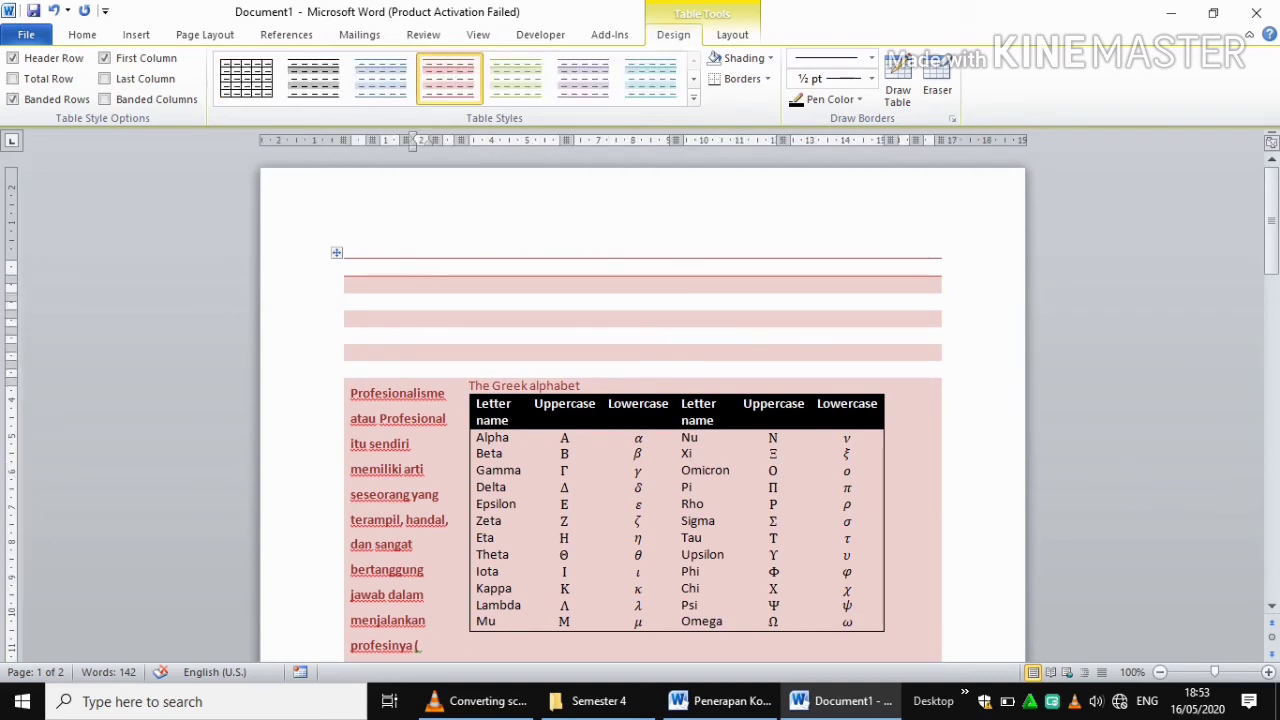
click(499, 403)
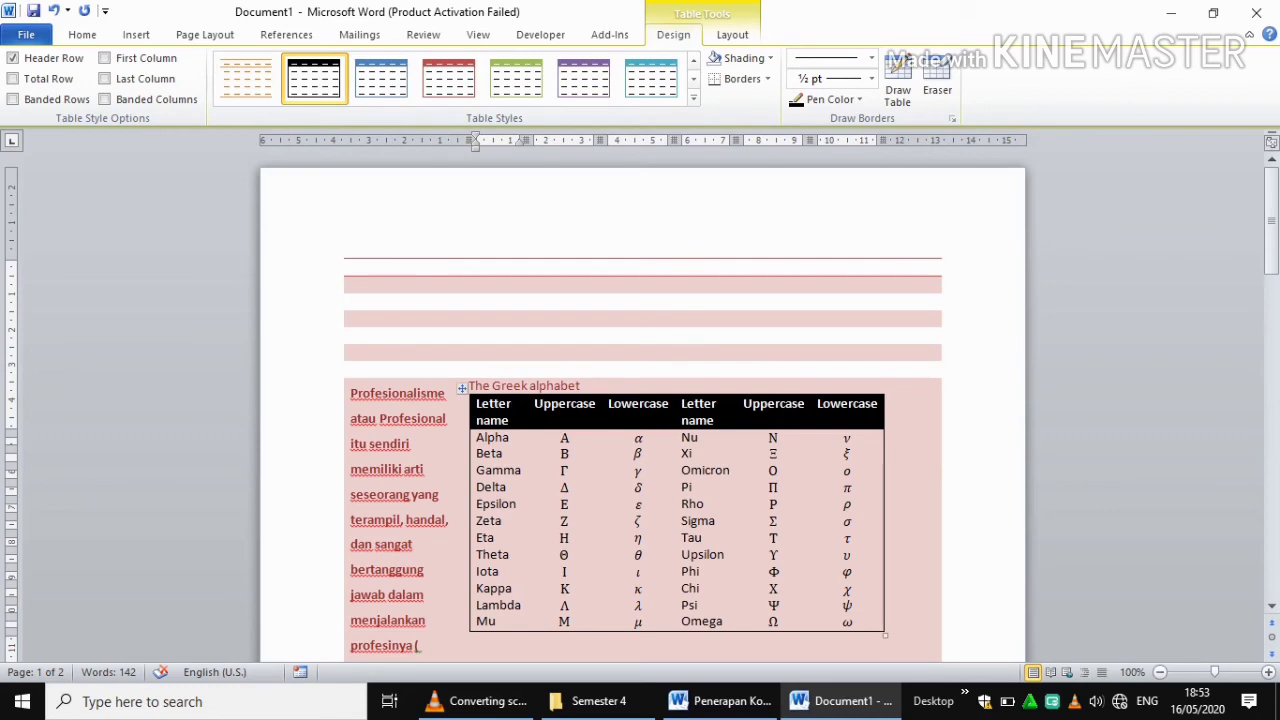
drag(462, 388, 351, 533)
scroll(642, 400, down, 7)
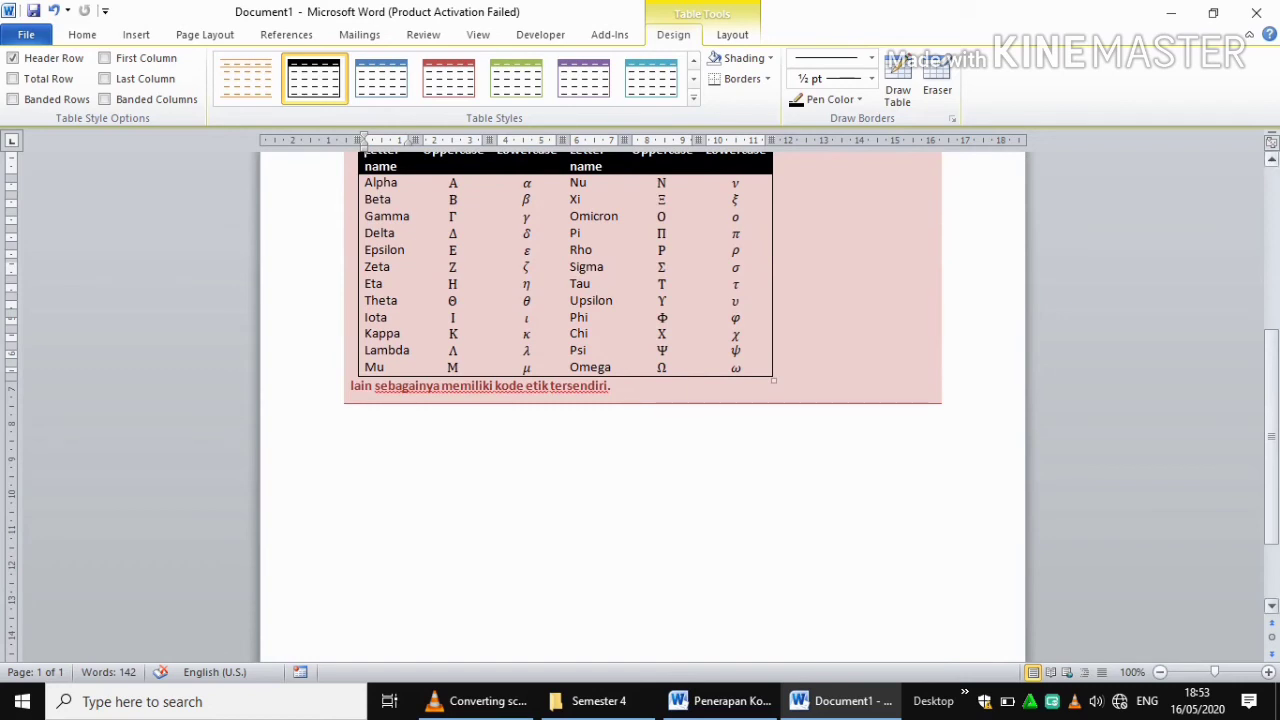
scroll(642, 400, up, 1)
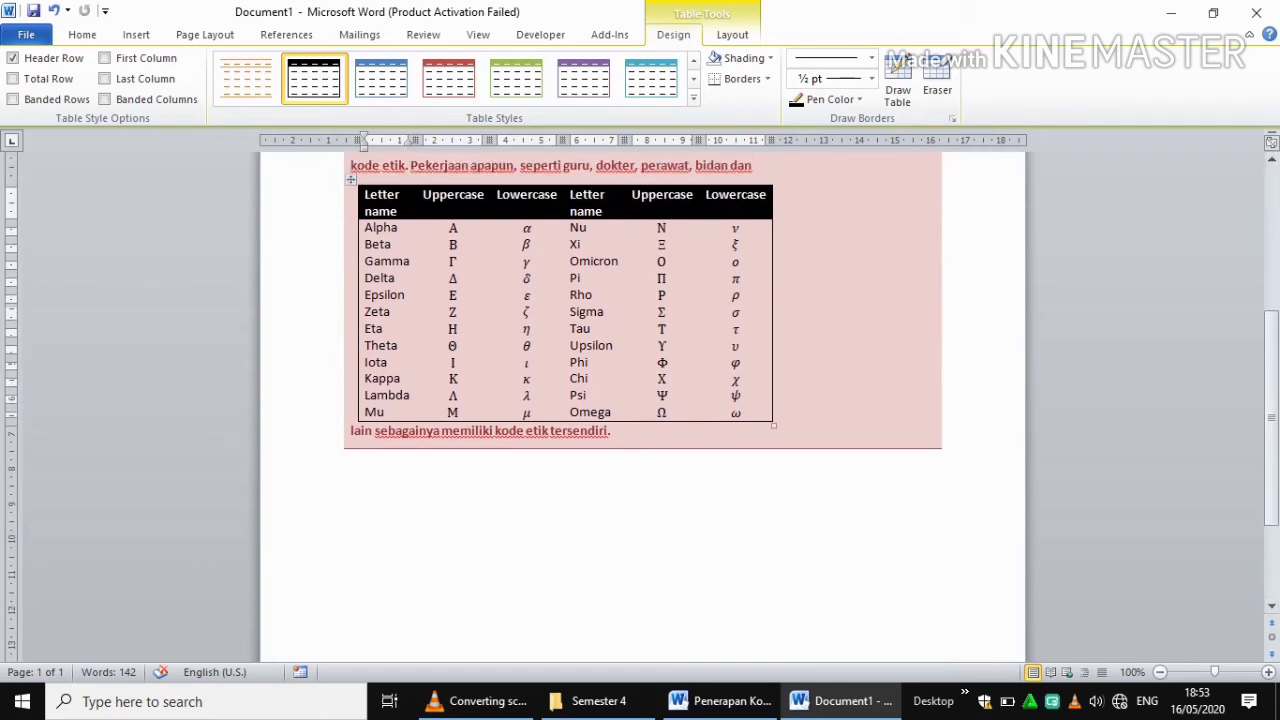
drag(350, 180, 370, 470)
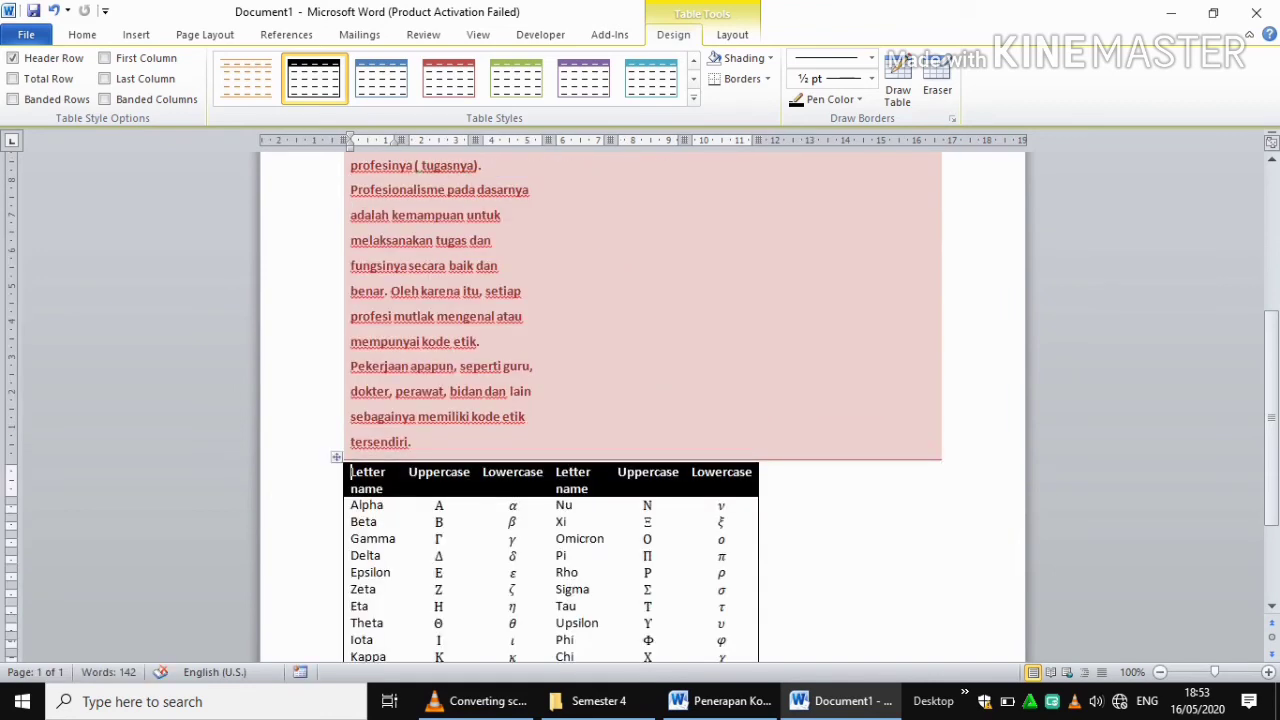
Step: Show the table gridlines in the red banded table at the start of the document
key(Left)
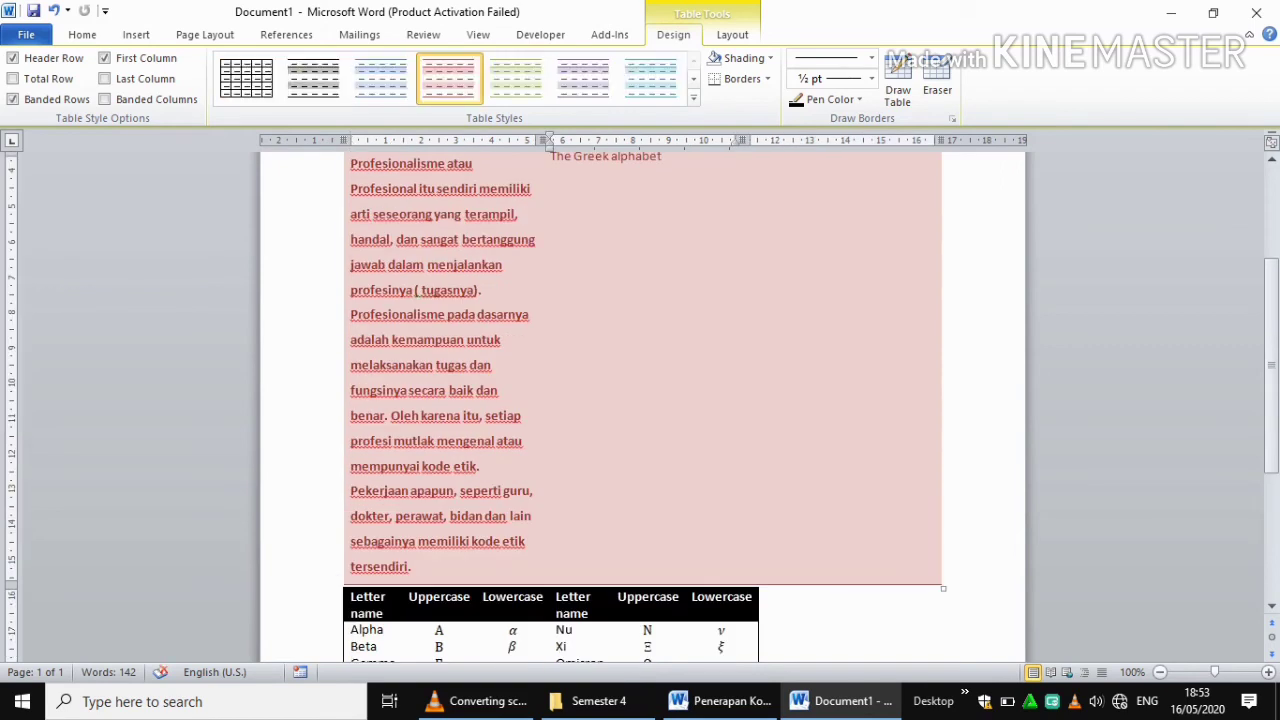
key(Down)
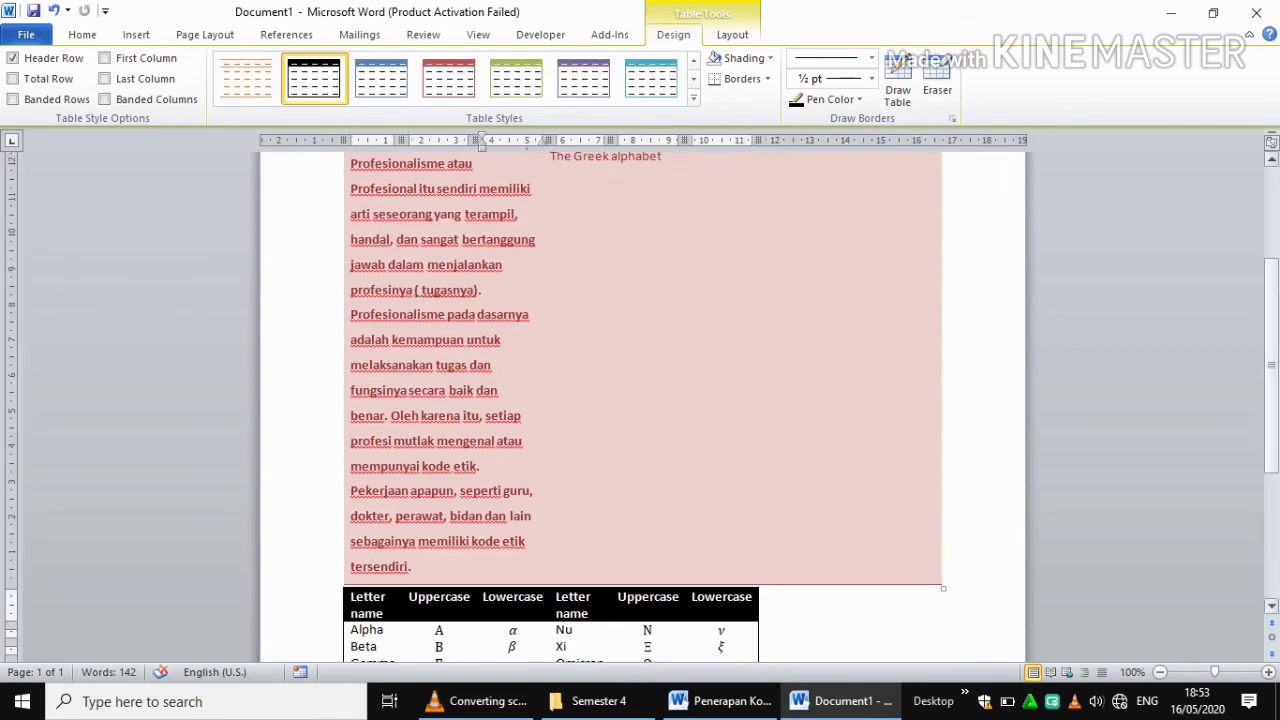
scroll(640, 400, down, 1)
scroll(640, 400, up, 3)
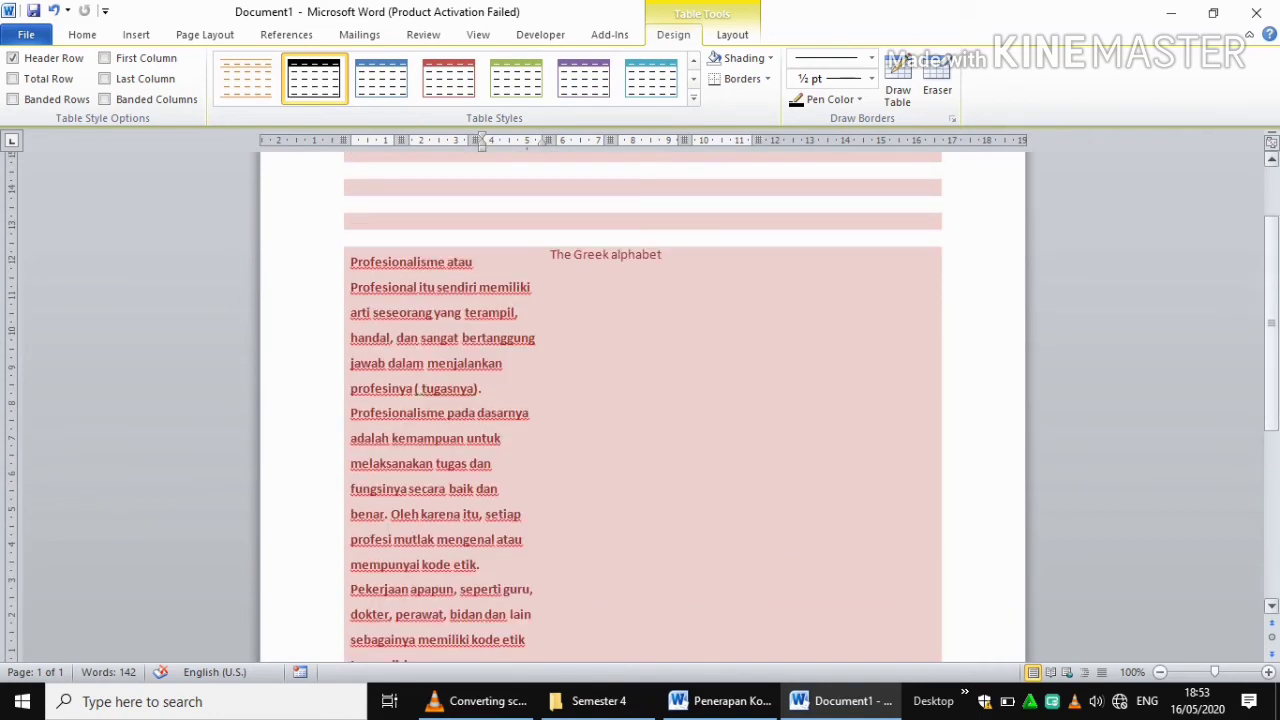
scroll(640, 400, up, 3)
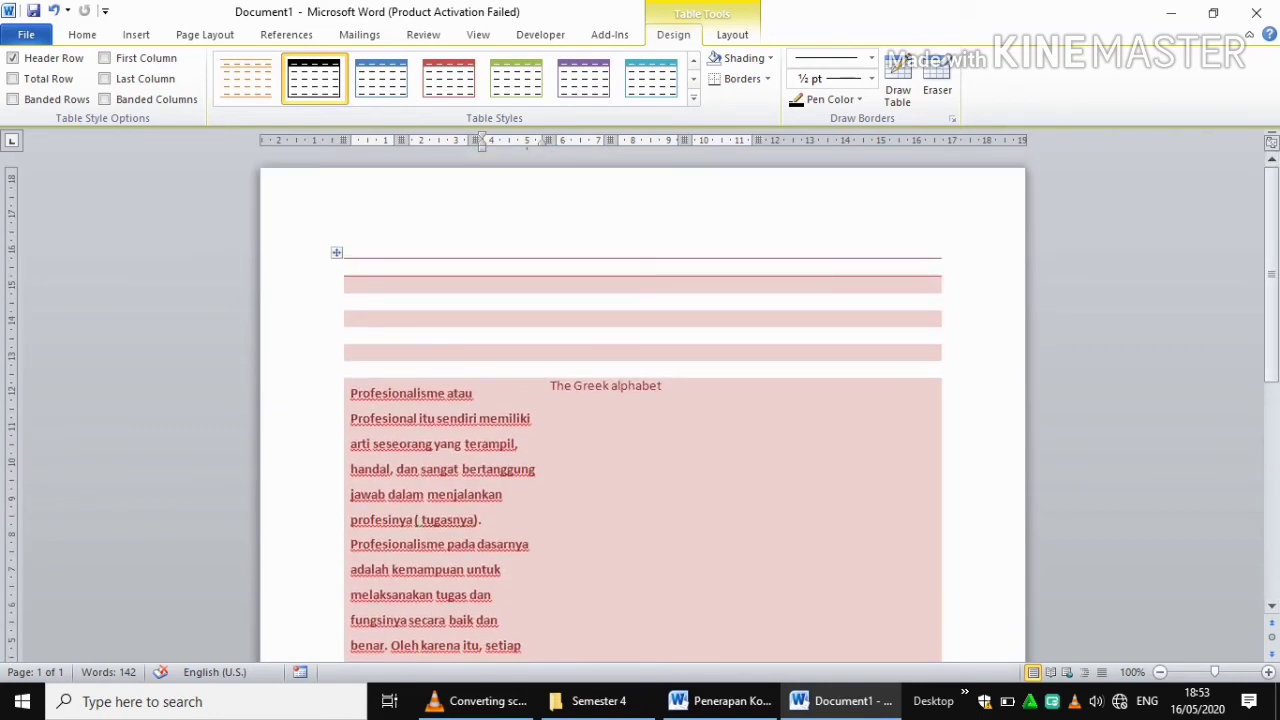
click(390, 267)
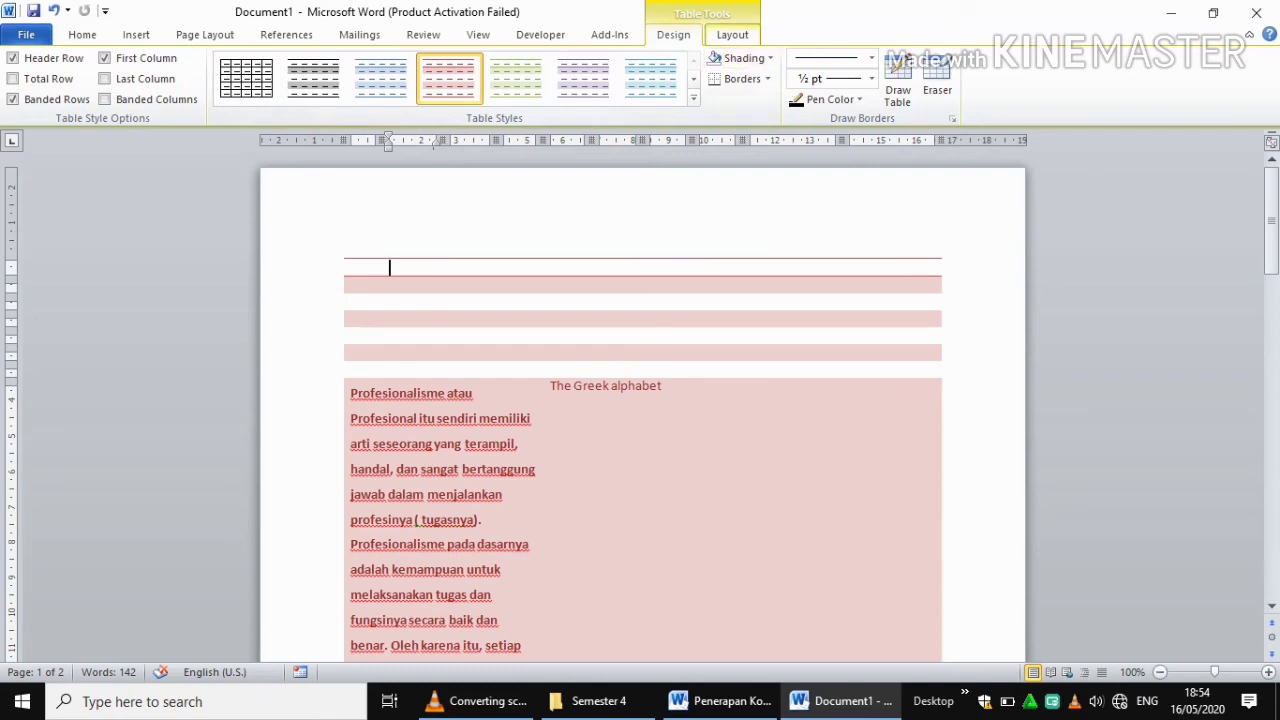
click(732, 34)
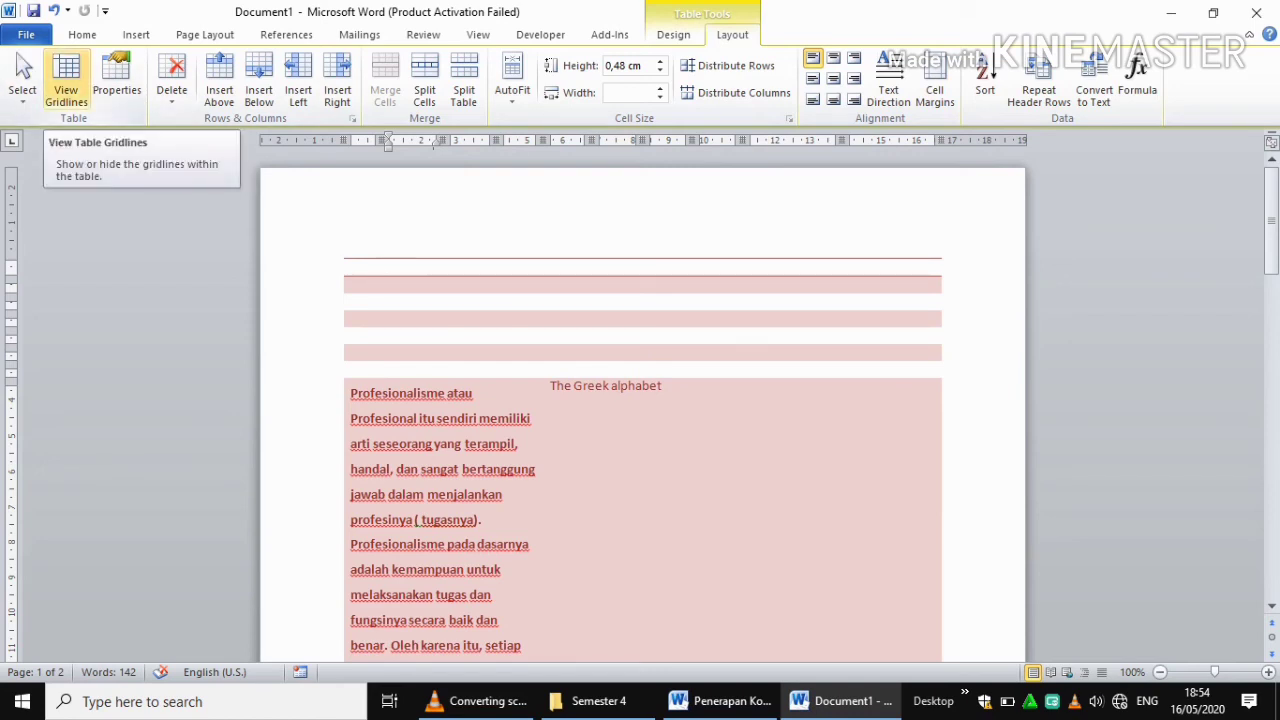
click(66, 80)
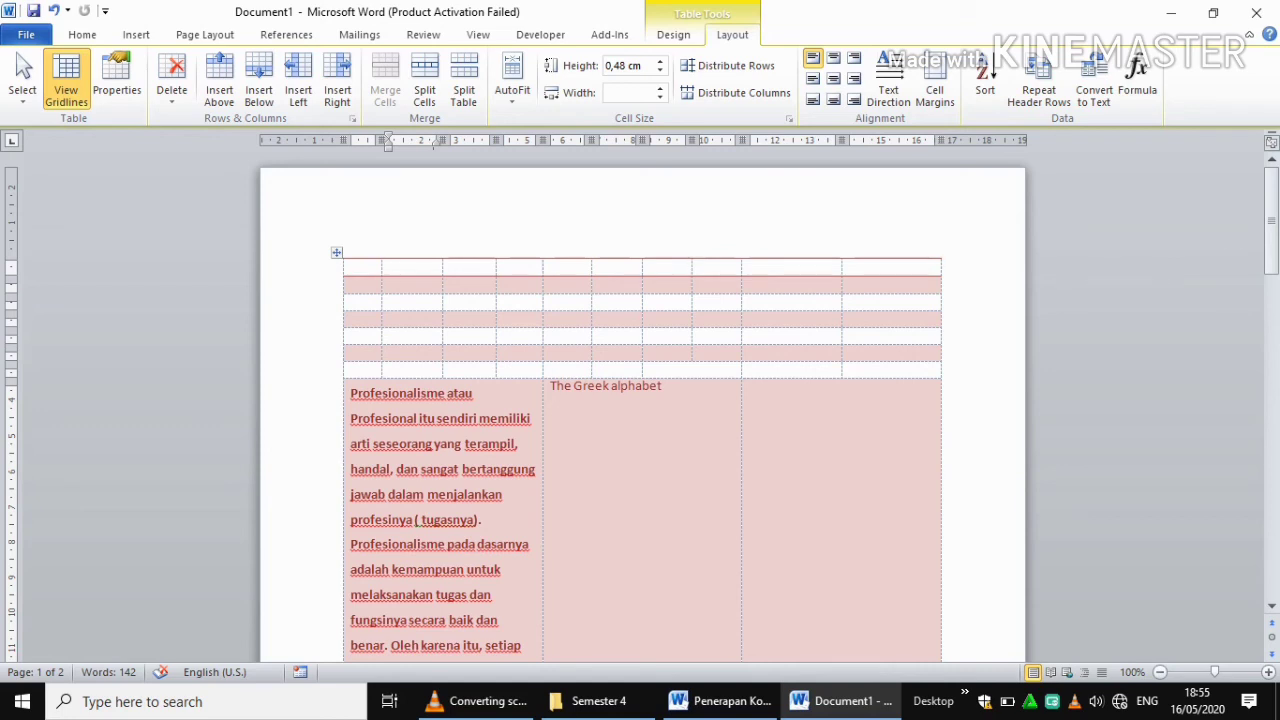
Step: Delete the fifth cell in the red table's sixth row, shifting the remaining cells left
click(551, 351)
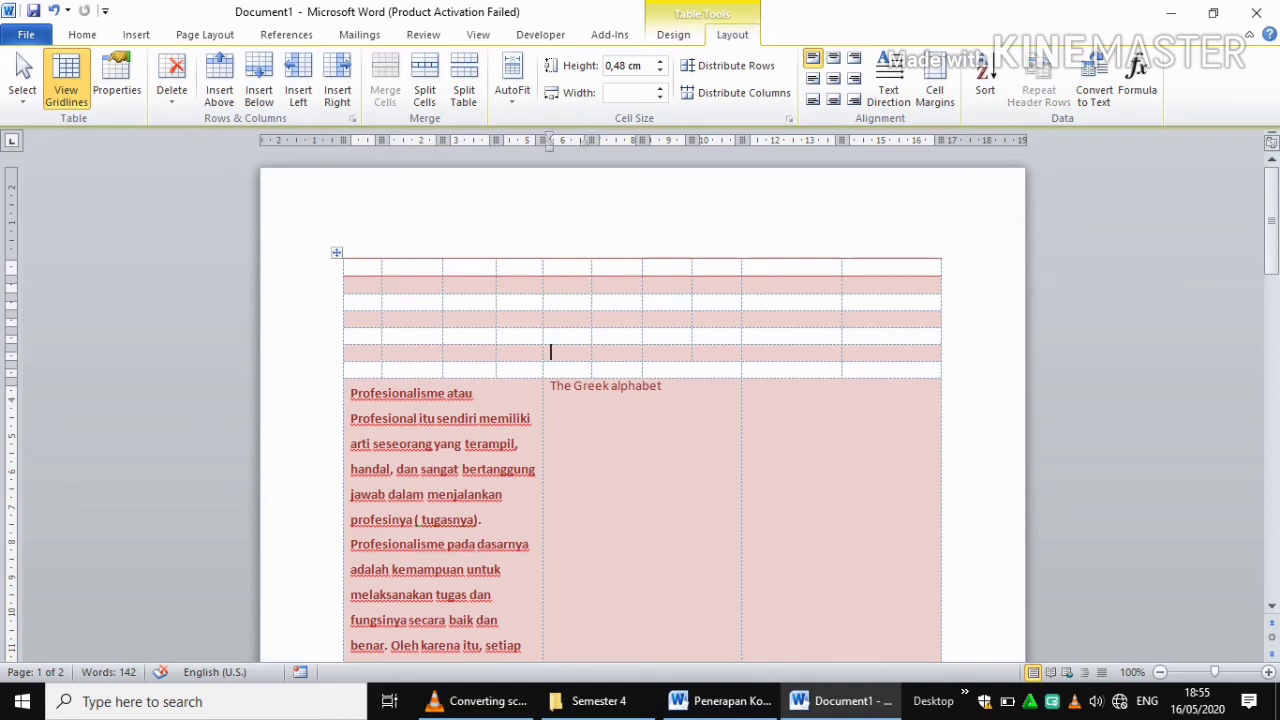
drag(551, 361, 551, 361)
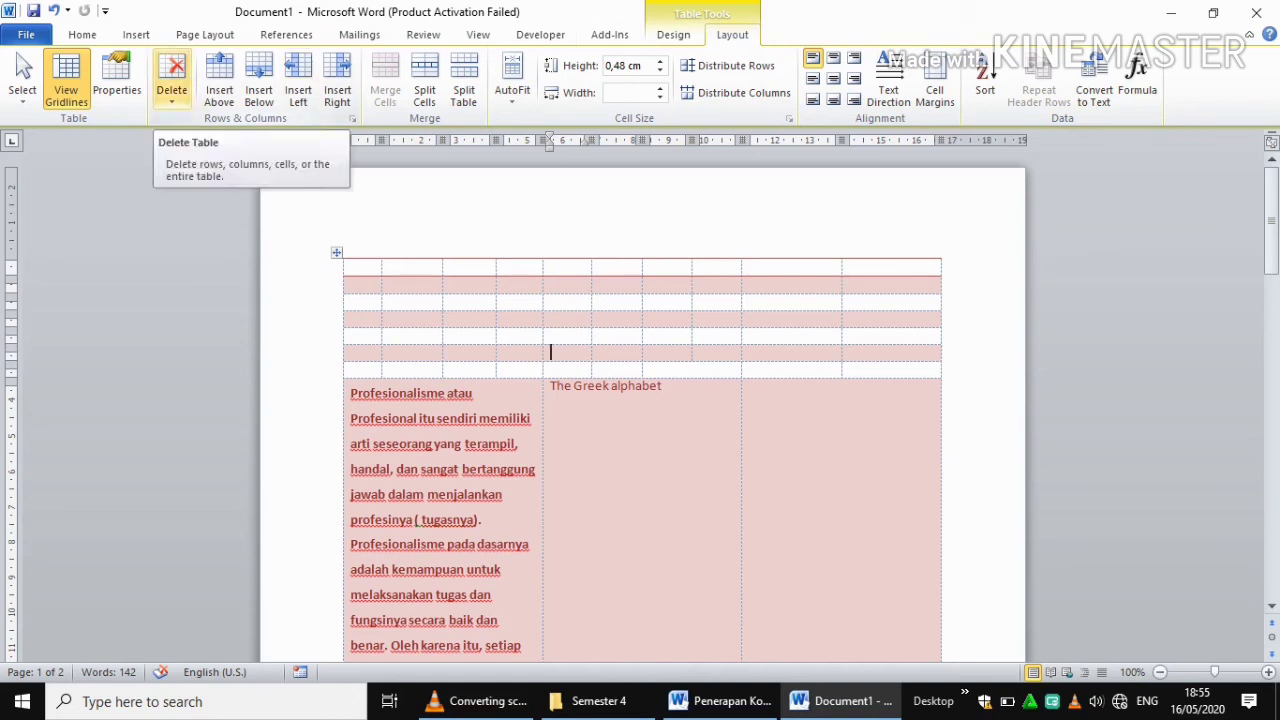
click(171, 82)
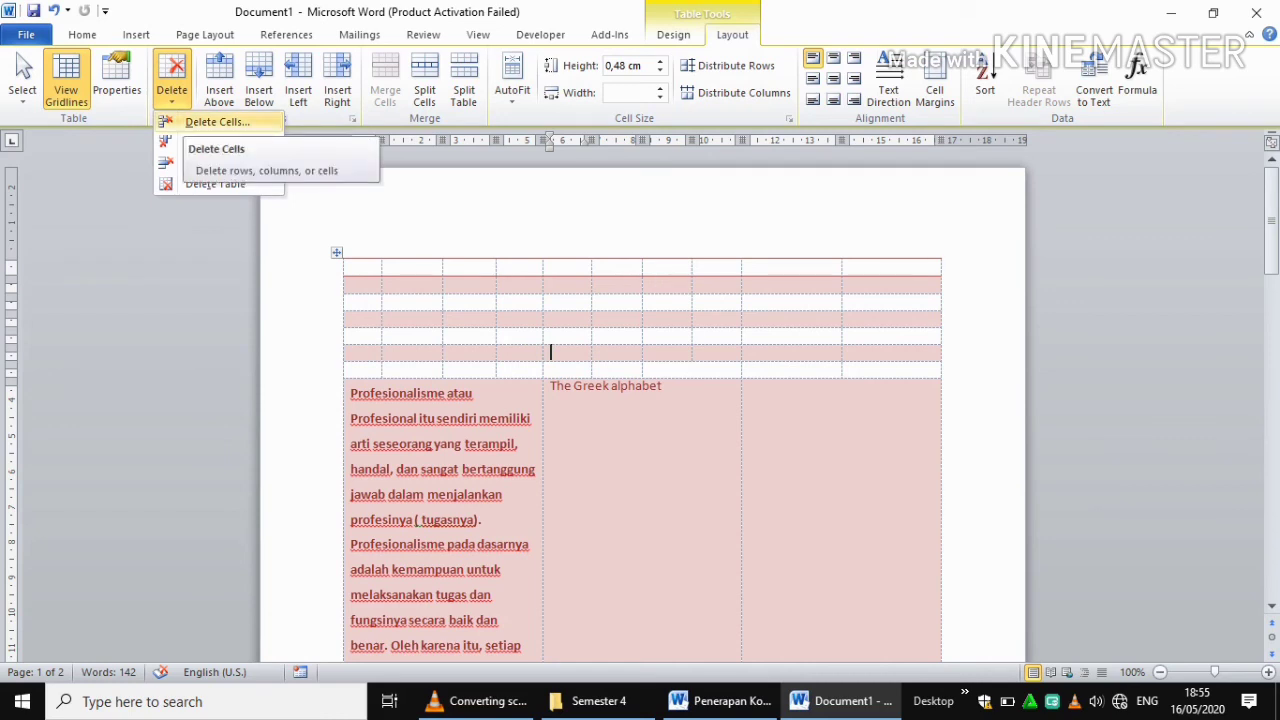
click(215, 121)
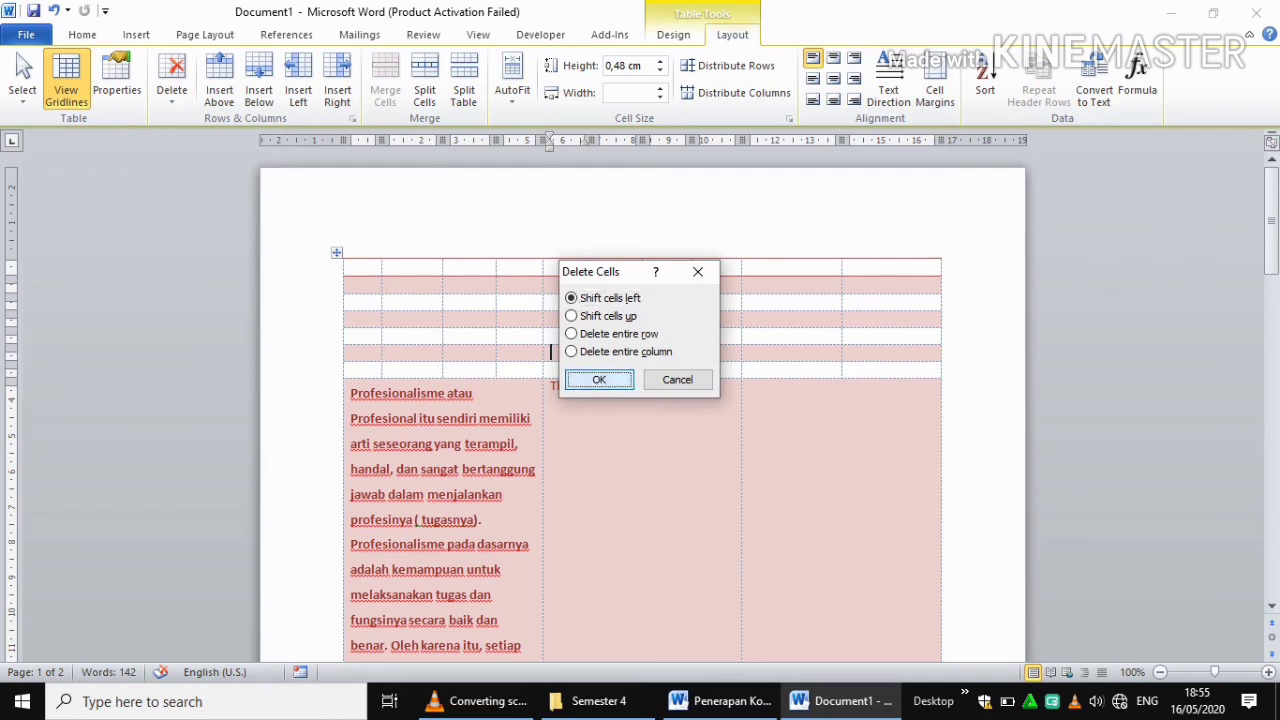
key(Return)
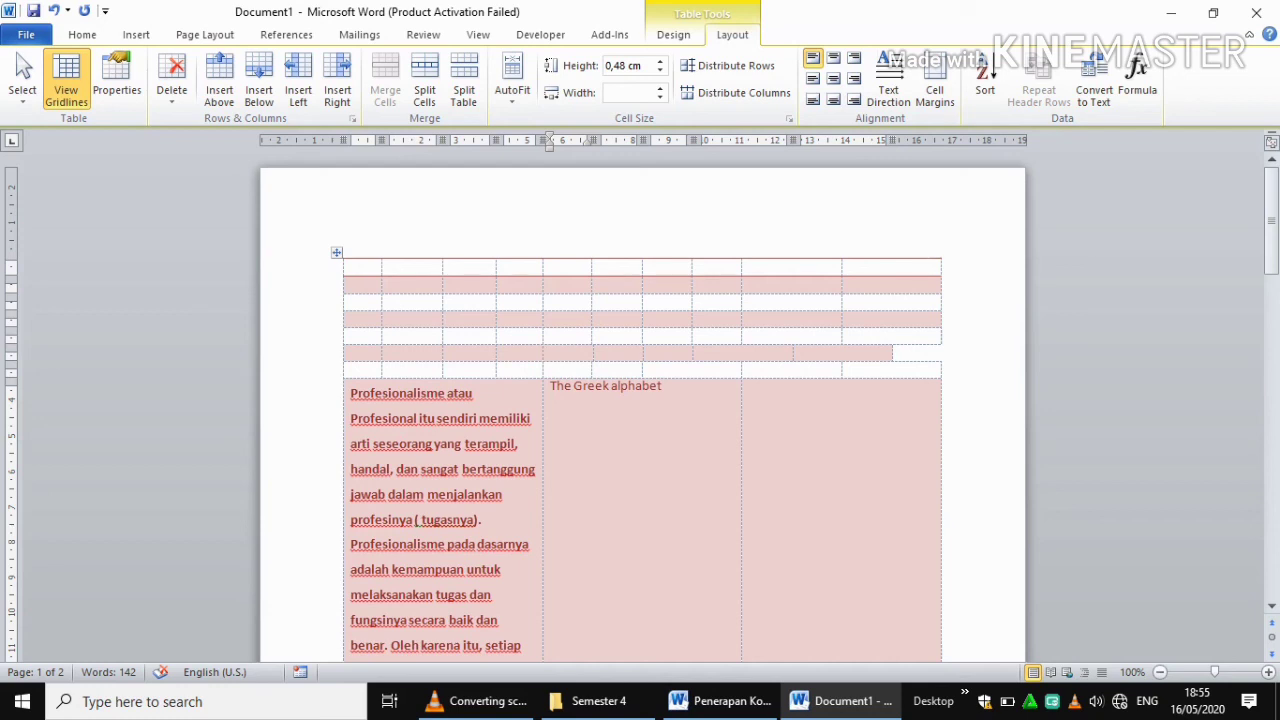
Step: Merge the first three cells of the red table's fourth row into one cell
click(390, 285)
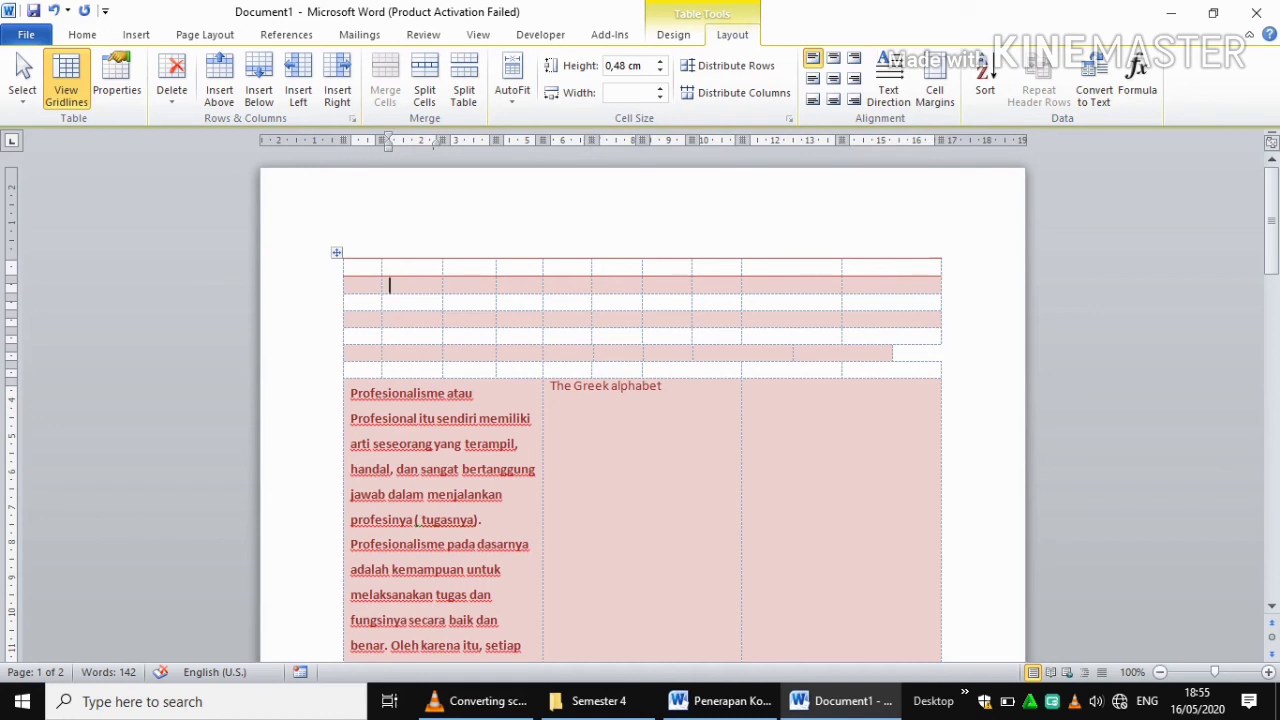
drag(450, 267, 365, 267)
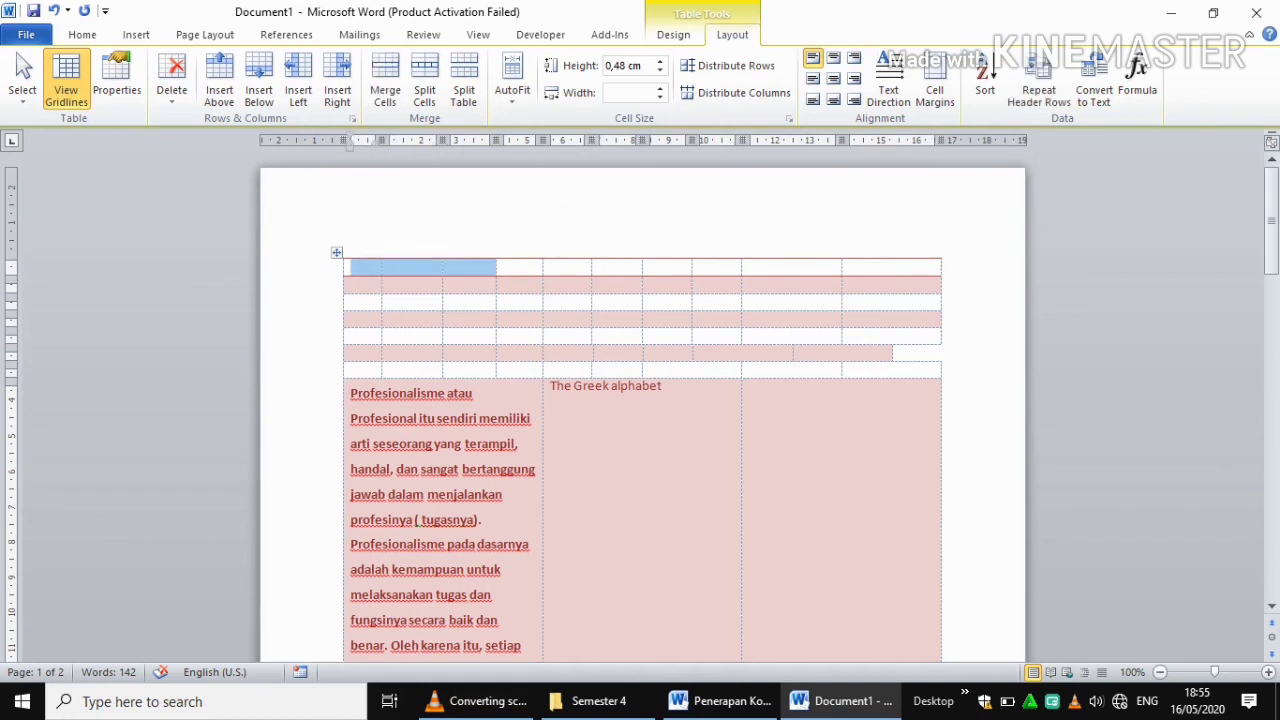
drag(351, 318, 480, 318)
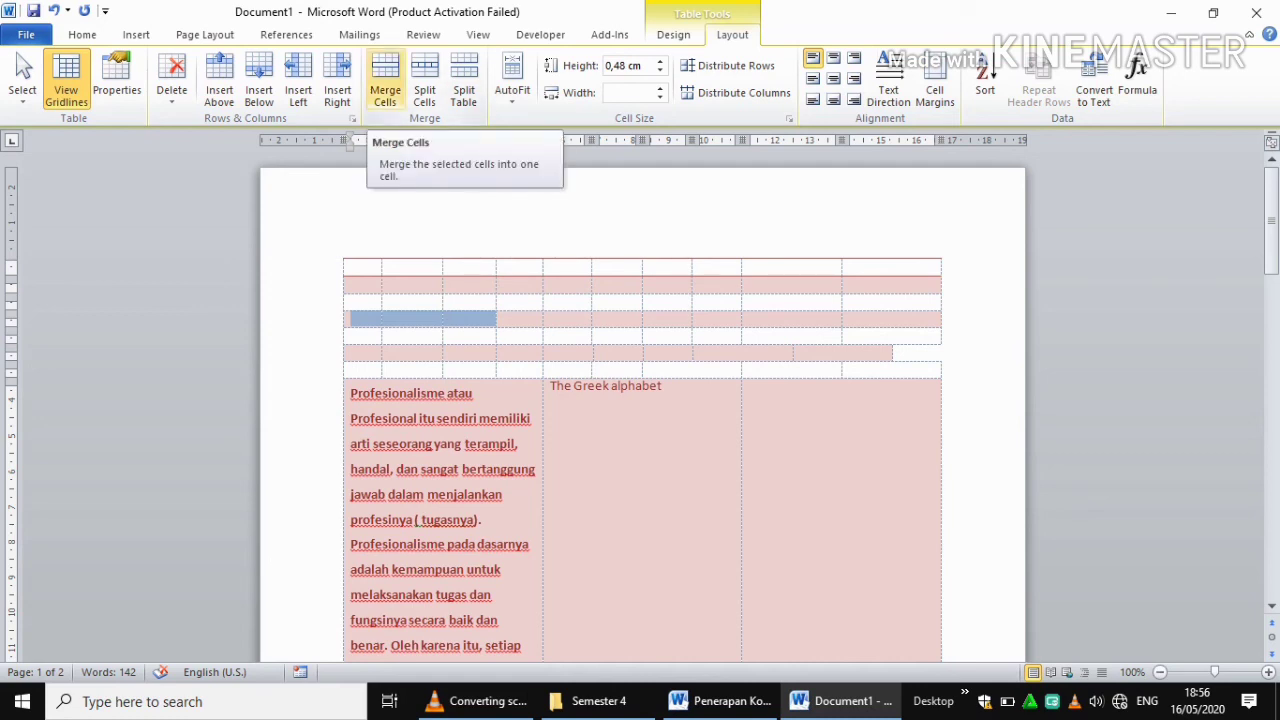
click(385, 80)
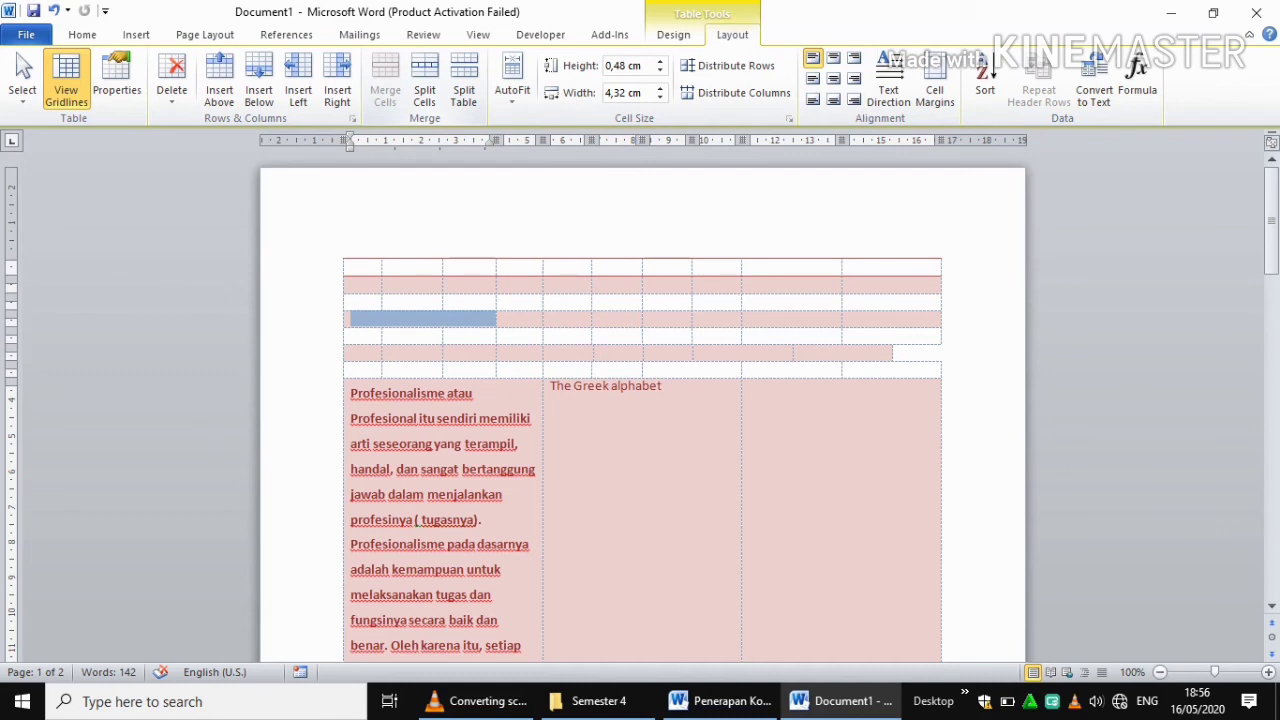
click(551, 318)
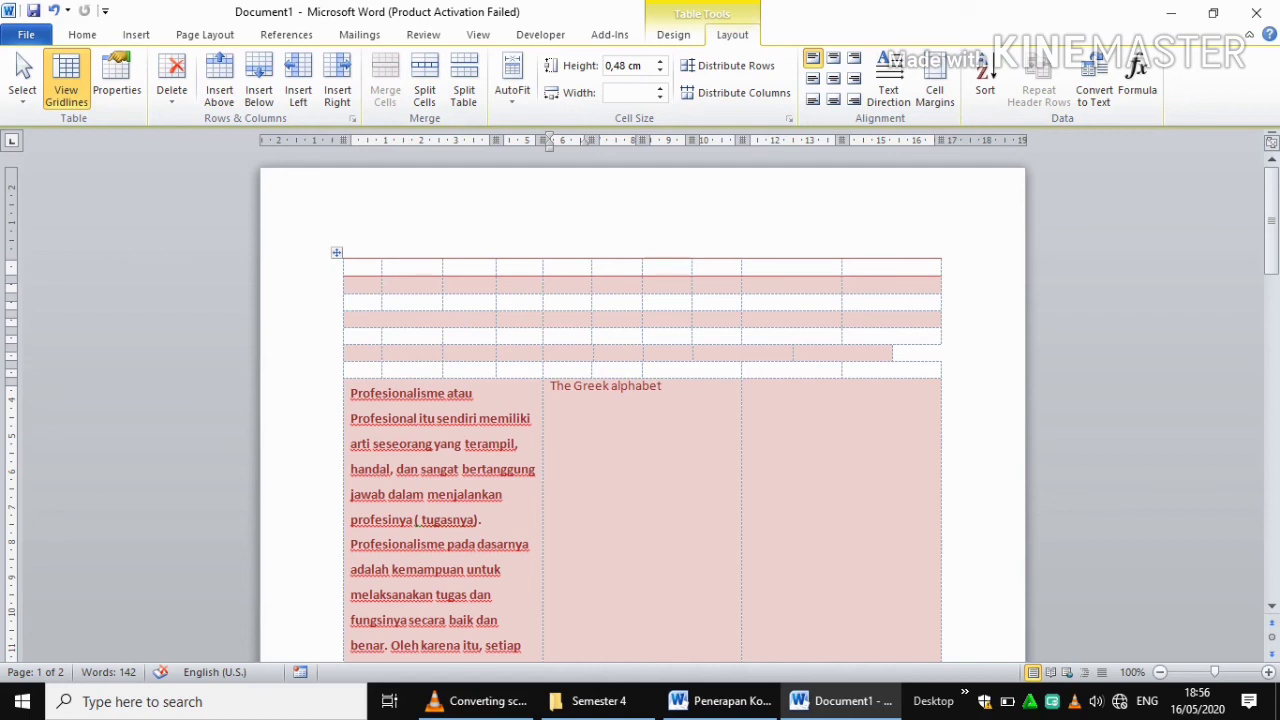
Step: Split the merged cell at the start of the fourth row into 2 columns and 1 row
click(351, 318)
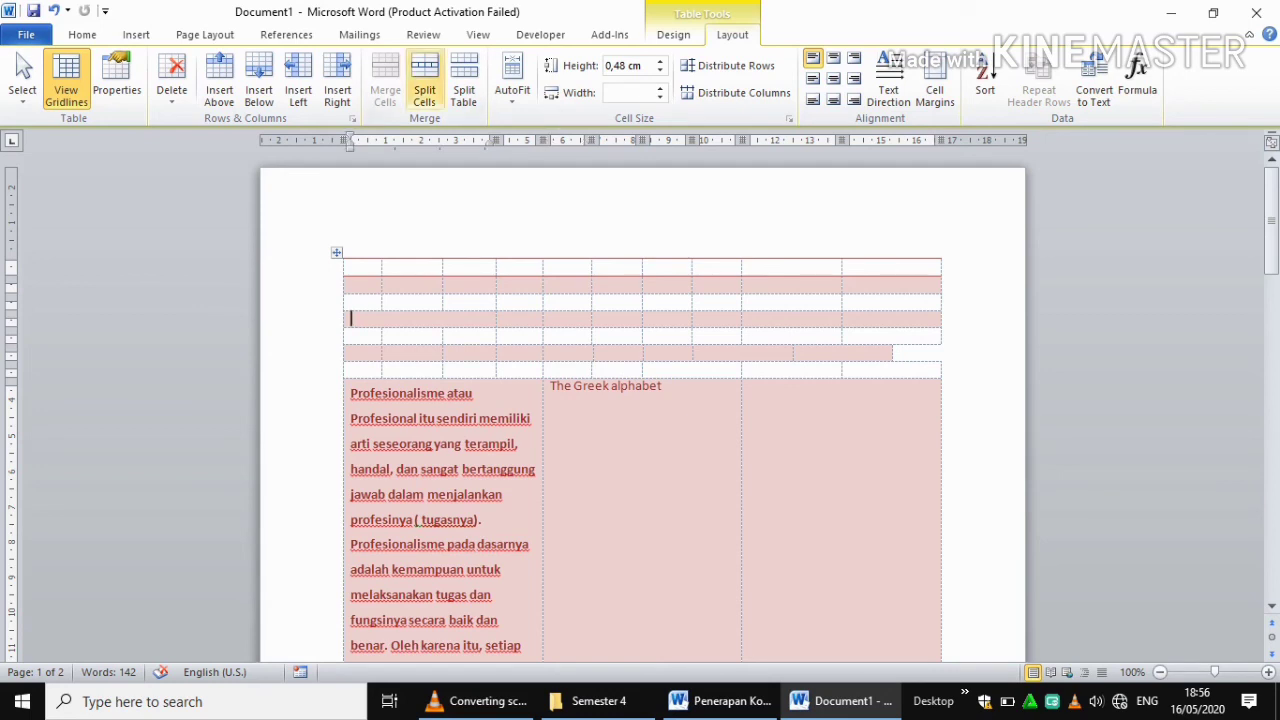
click(424, 80)
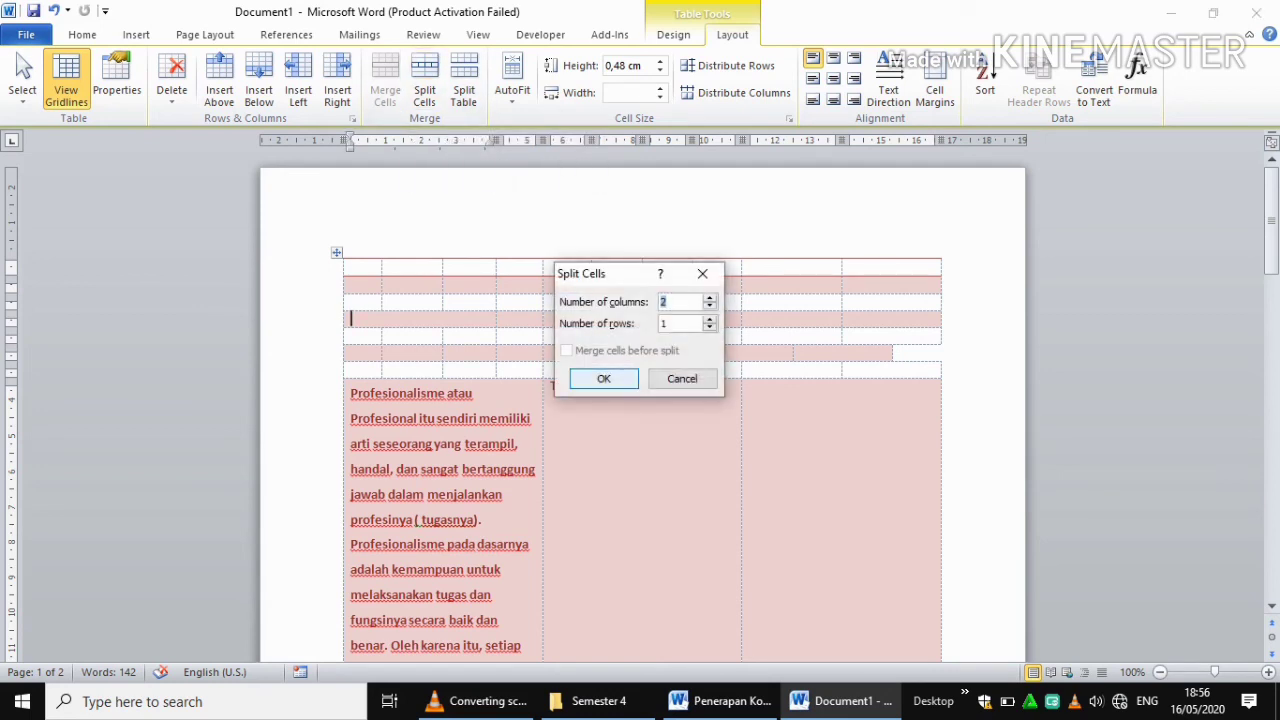
key(Return)
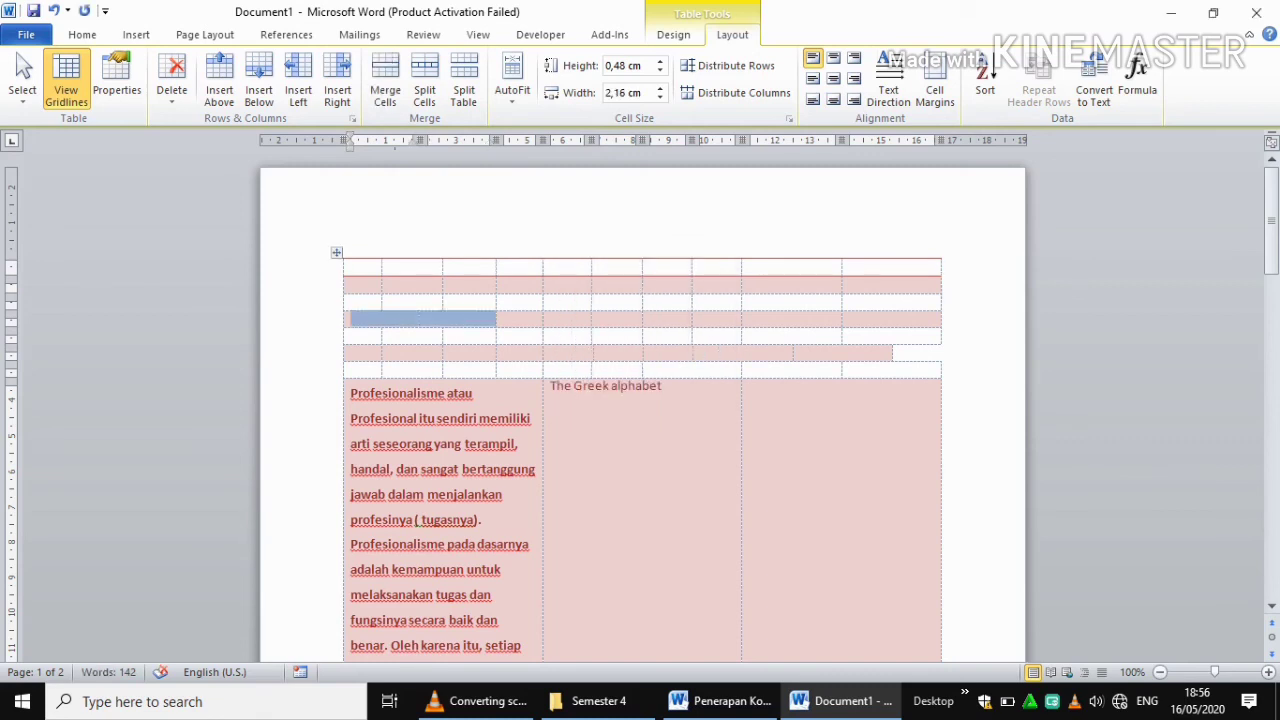
click(429, 318)
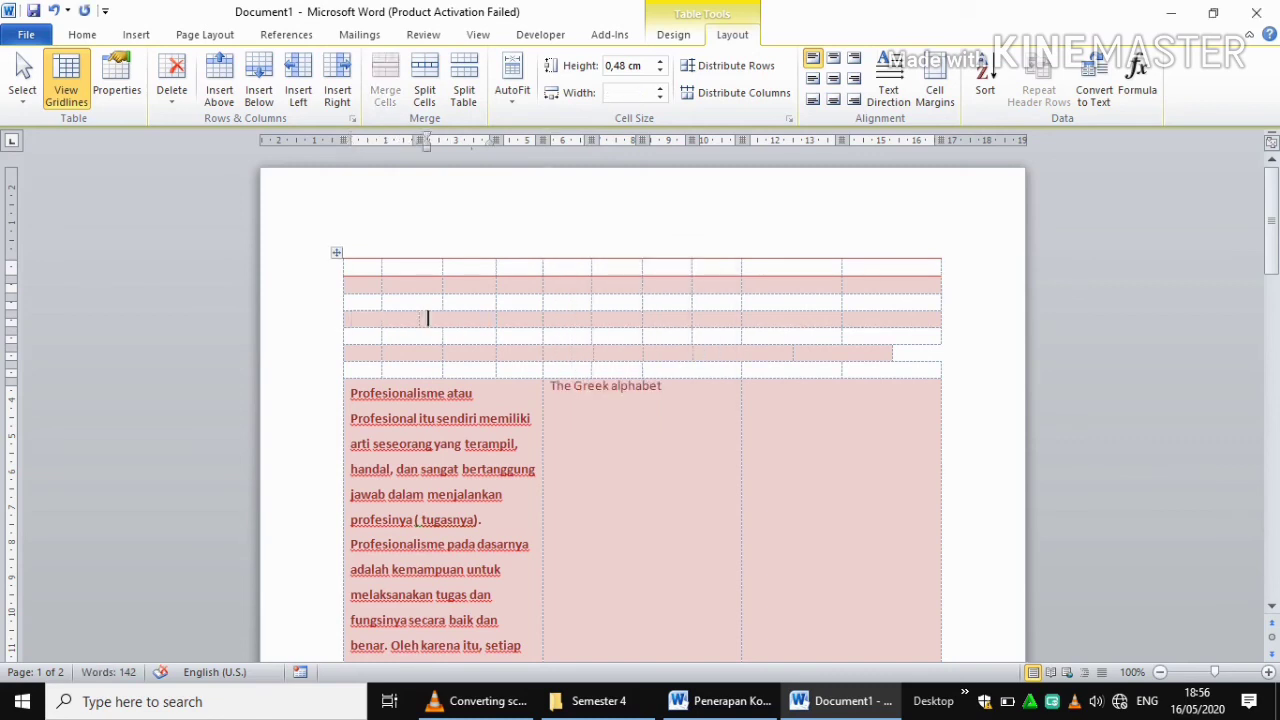
Step: Convert the whole red table to plain text, separating the cell contents with tabs
click(389, 335)
click(352, 267)
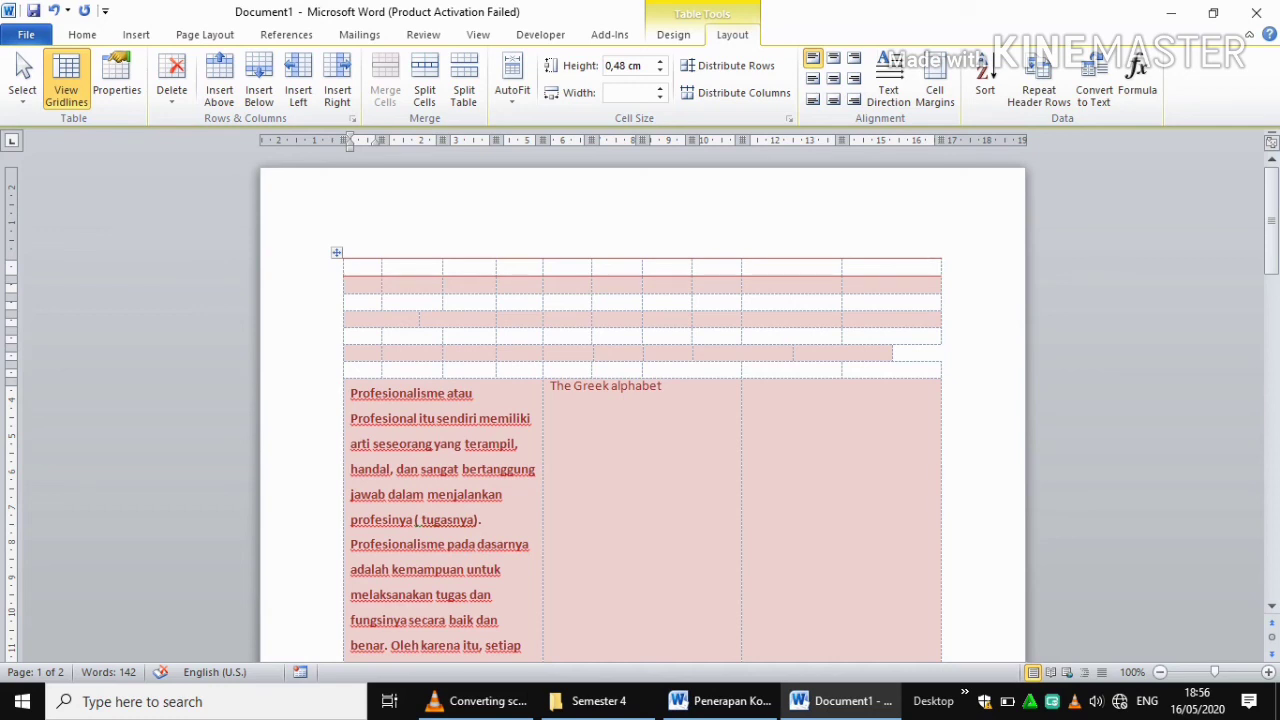
click(1094, 80)
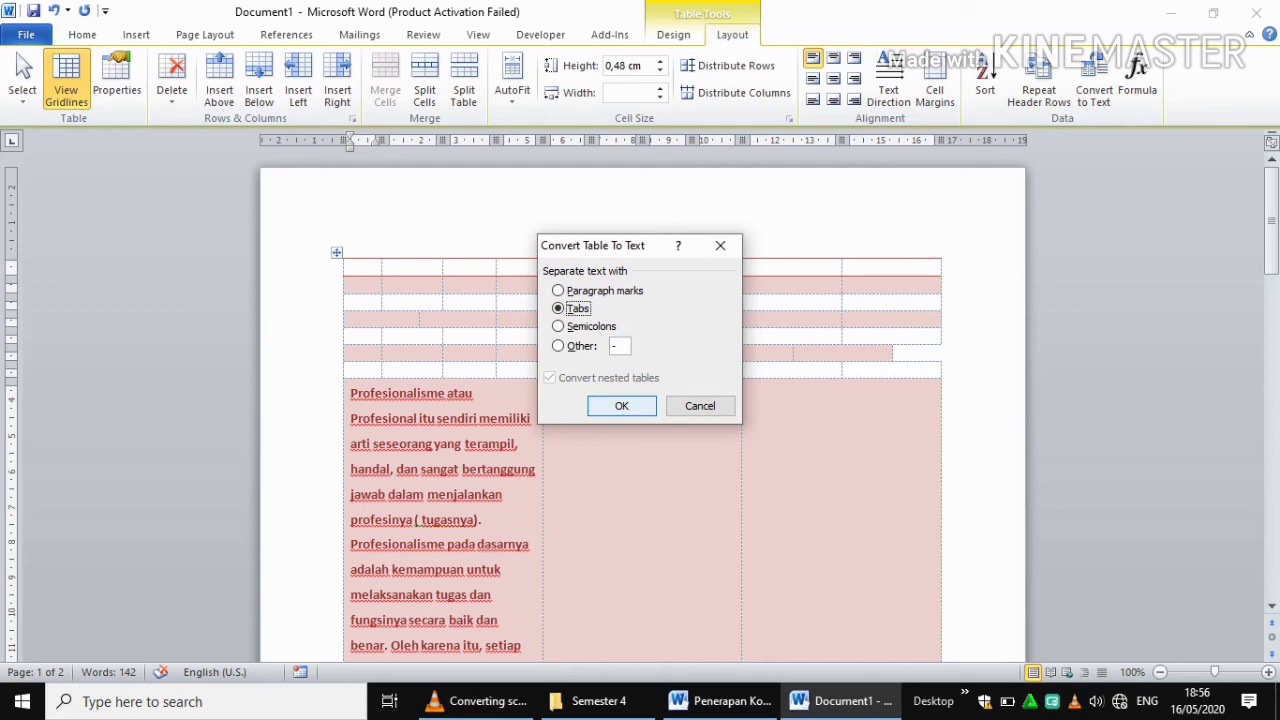
key(Return)
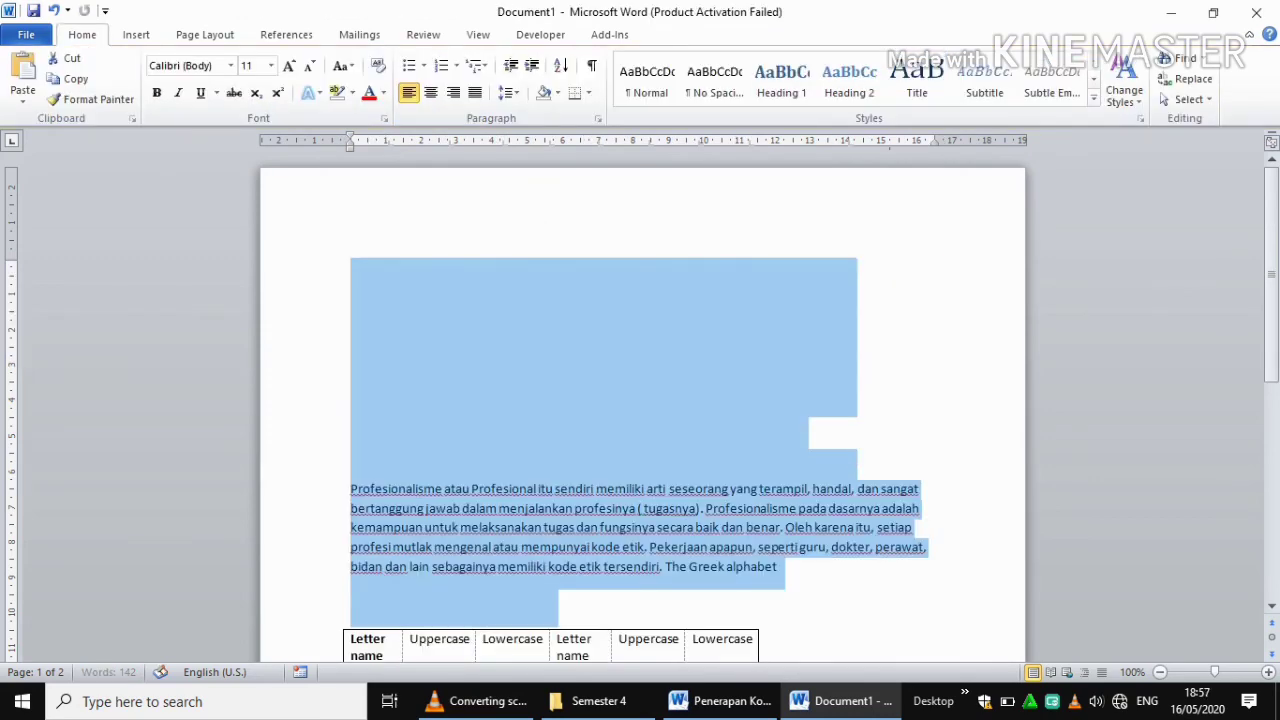
click(601, 426)
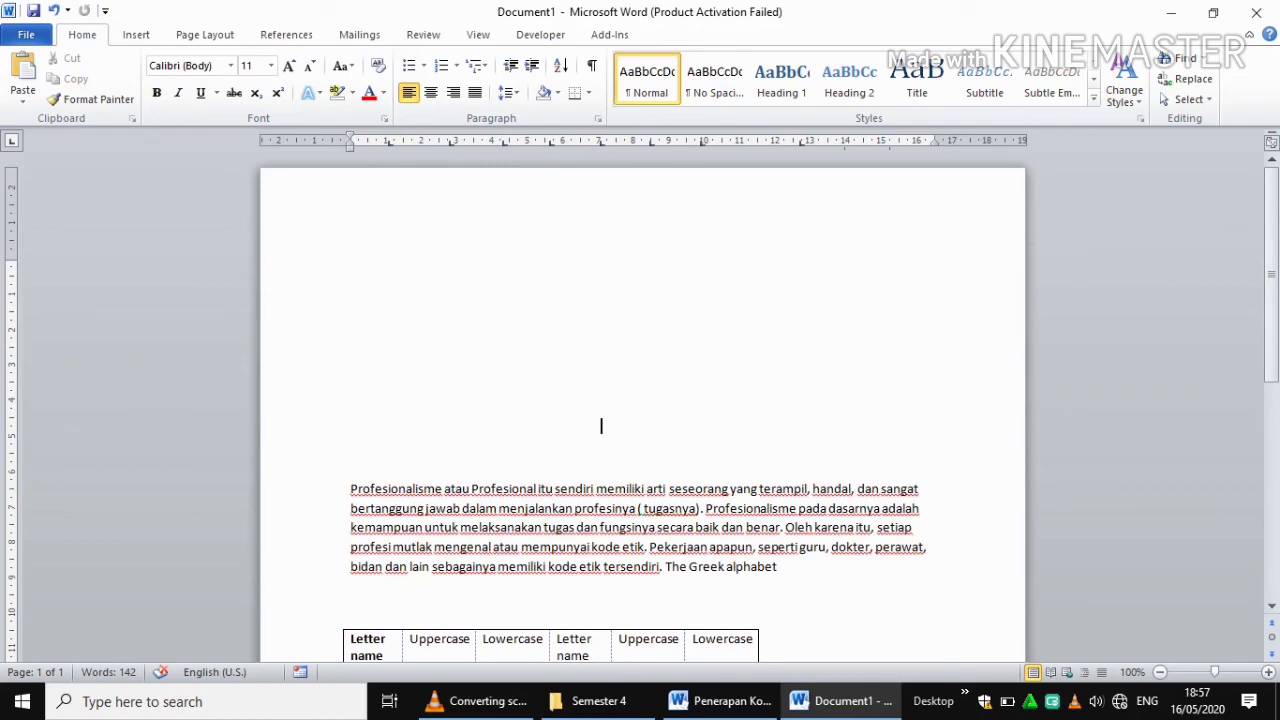
Step: Switch to the Penerapan Kode Etik Programmer document and remove the letter numbering from the "Pengertian Profesionalisme" heading
click(720, 701)
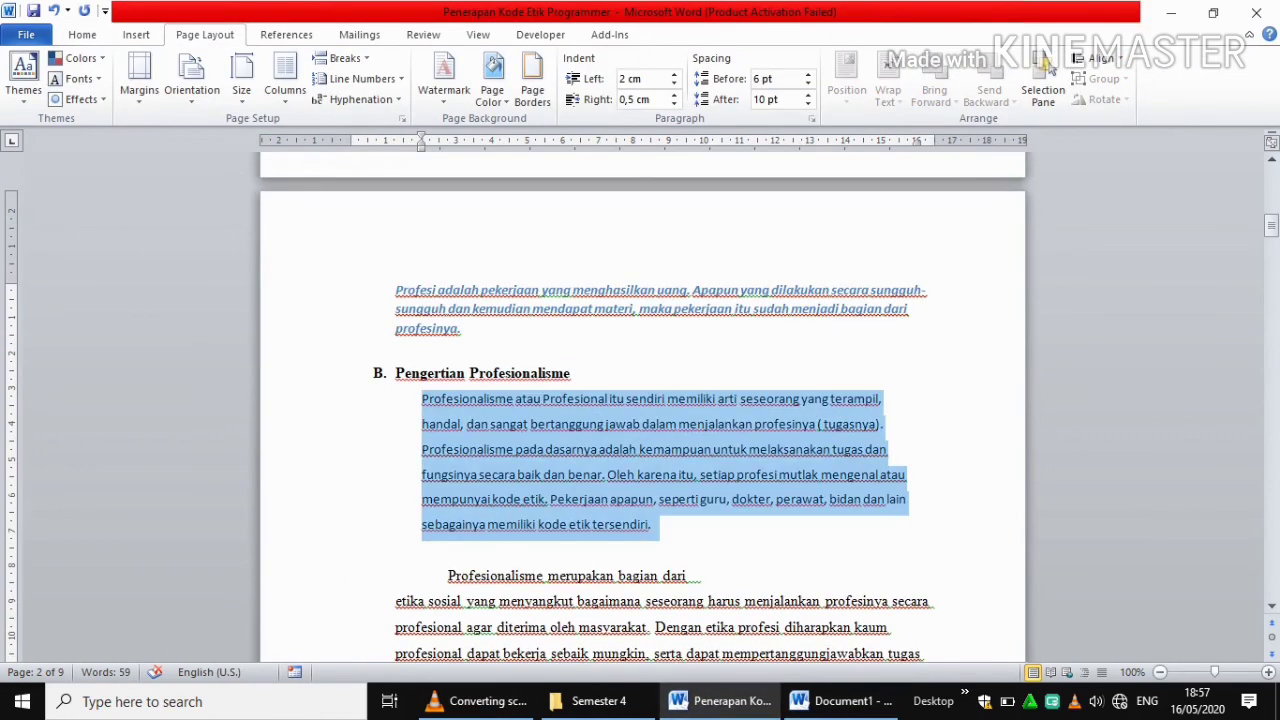
click(597, 524)
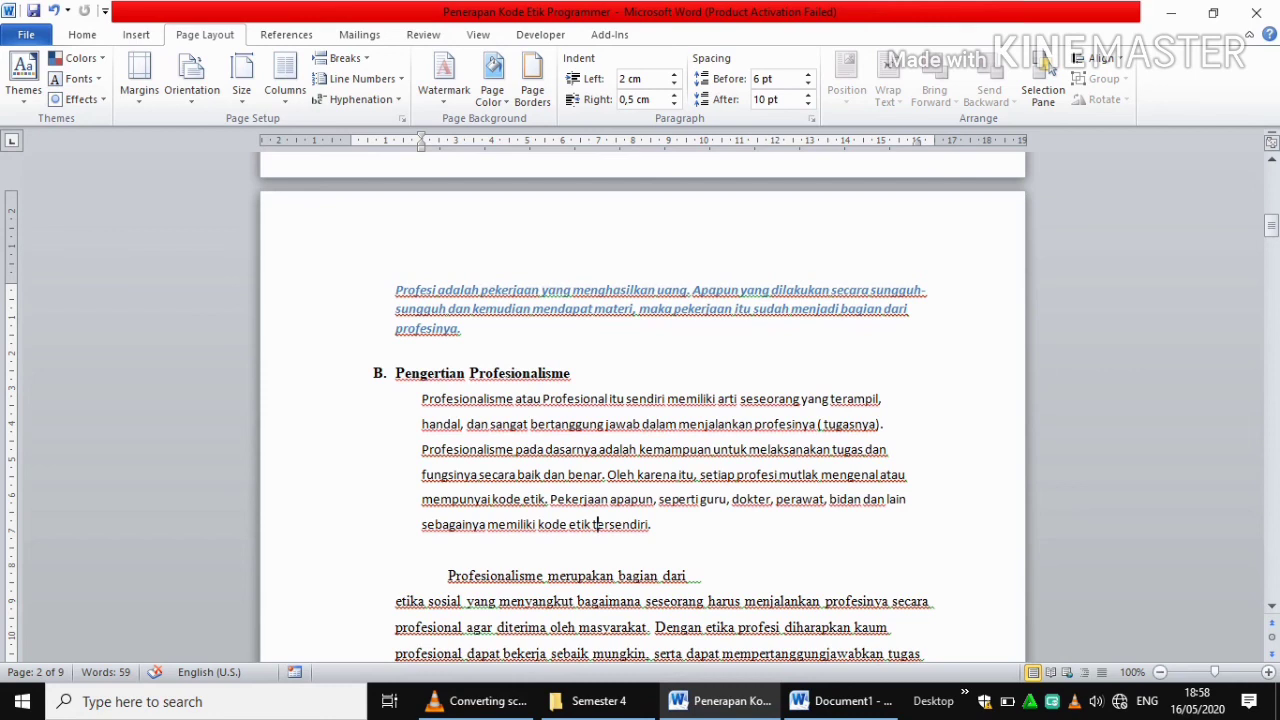
click(396, 373)
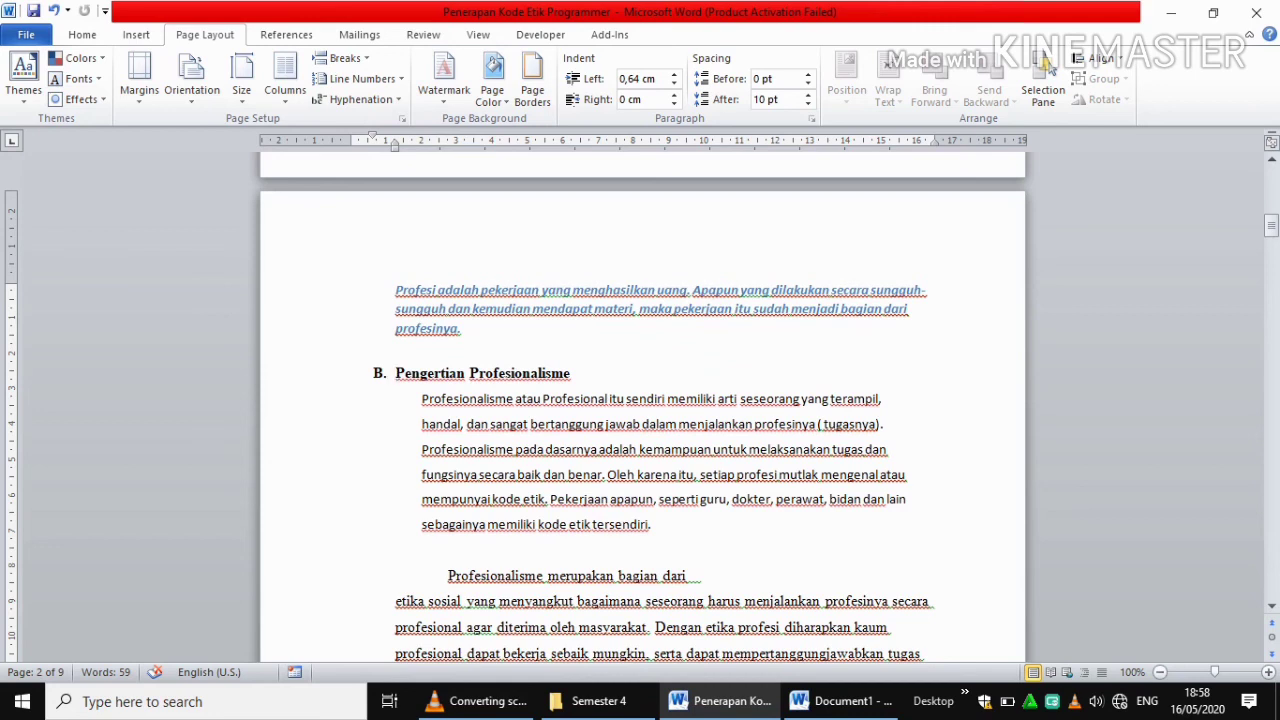
key(BackSpace)
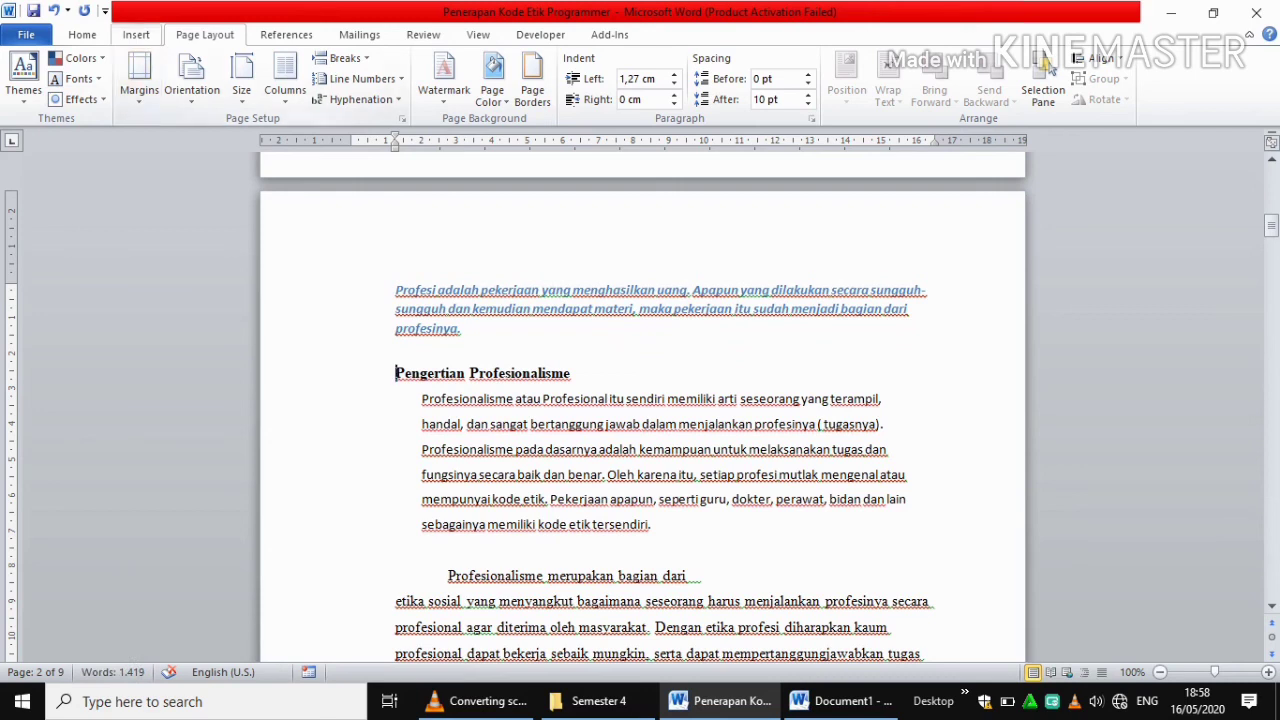
Step: Turn the "Pengertian Profesionalisme" heading into a bulleted item with the solid round document bullet
click(136, 34)
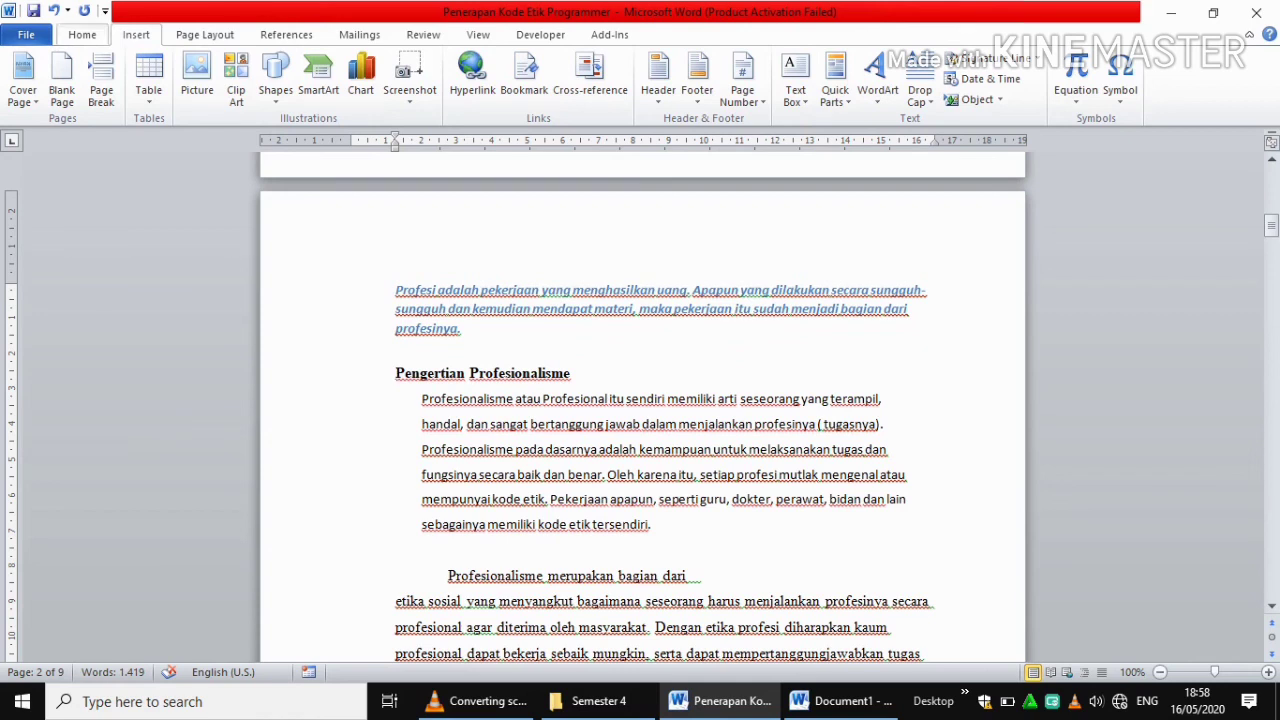
click(82, 34)
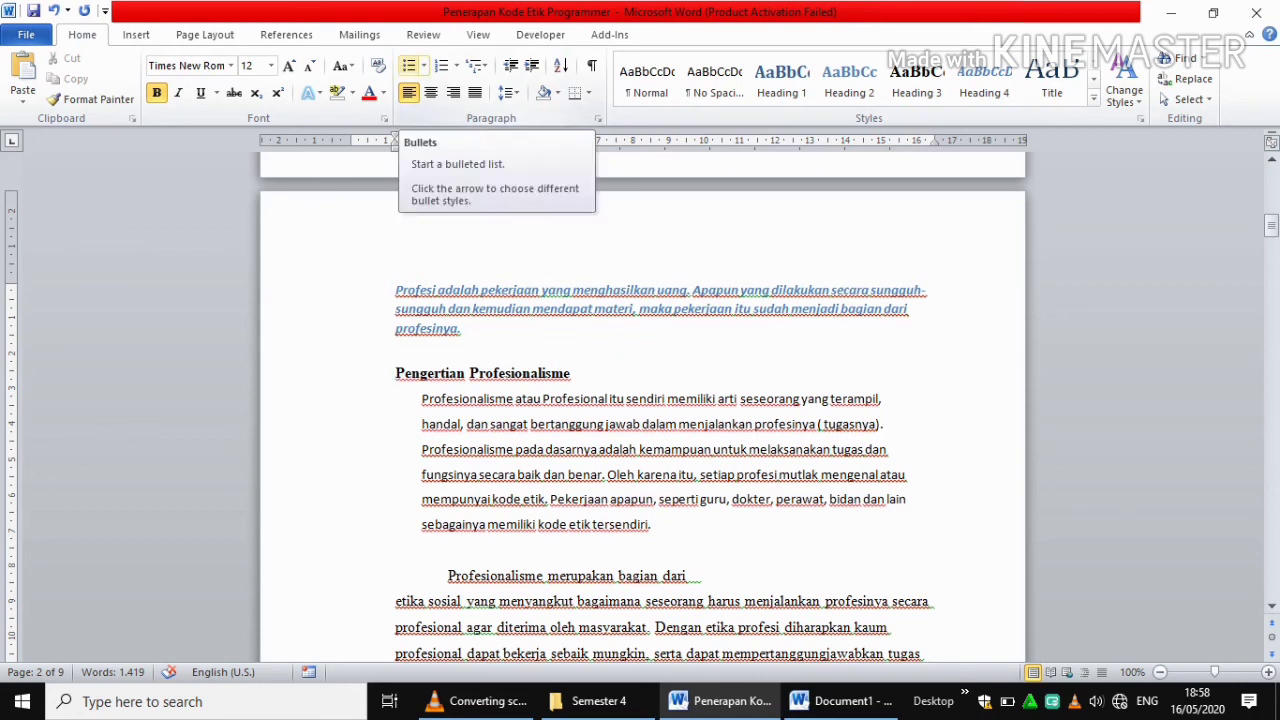
click(408, 65)
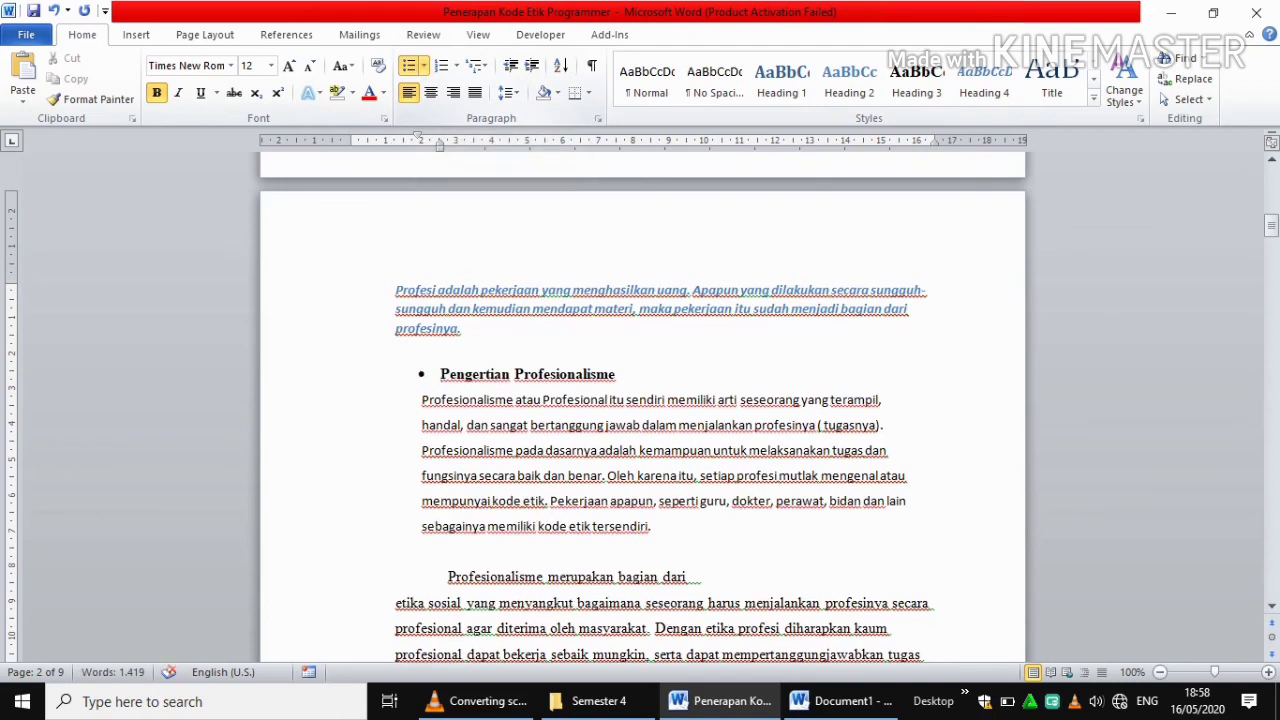
click(424, 65)
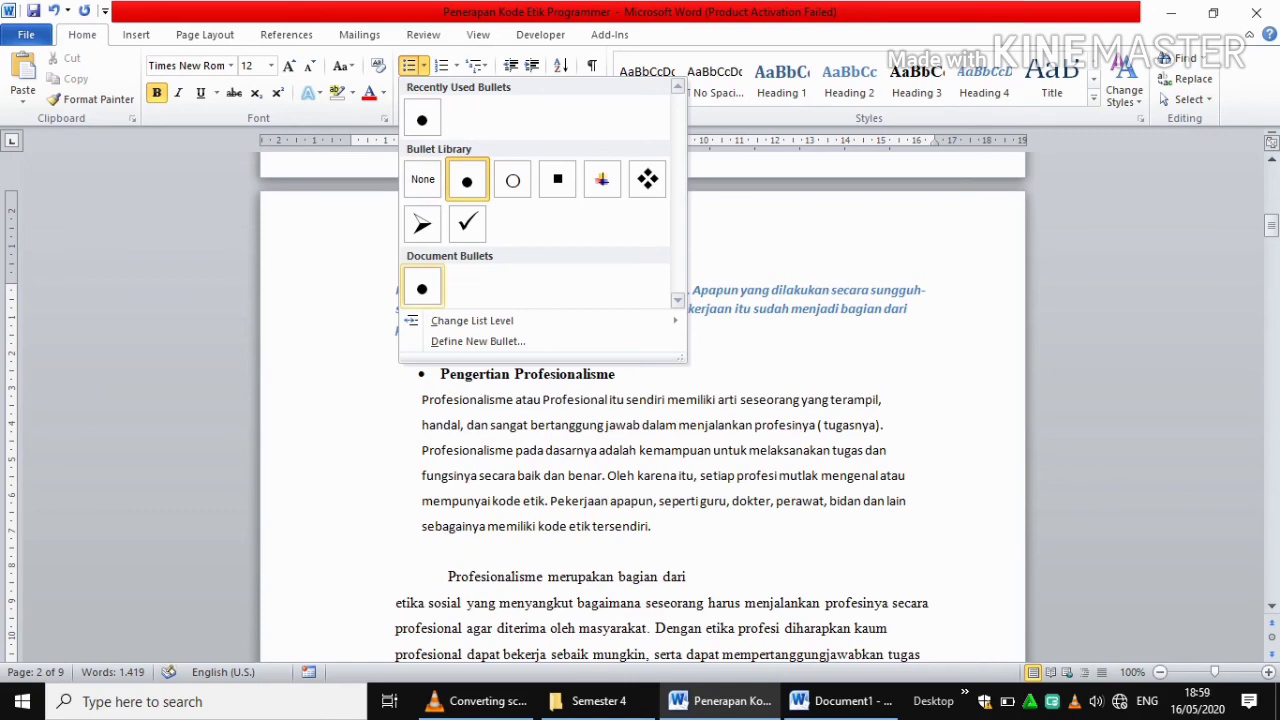
click(421, 288)
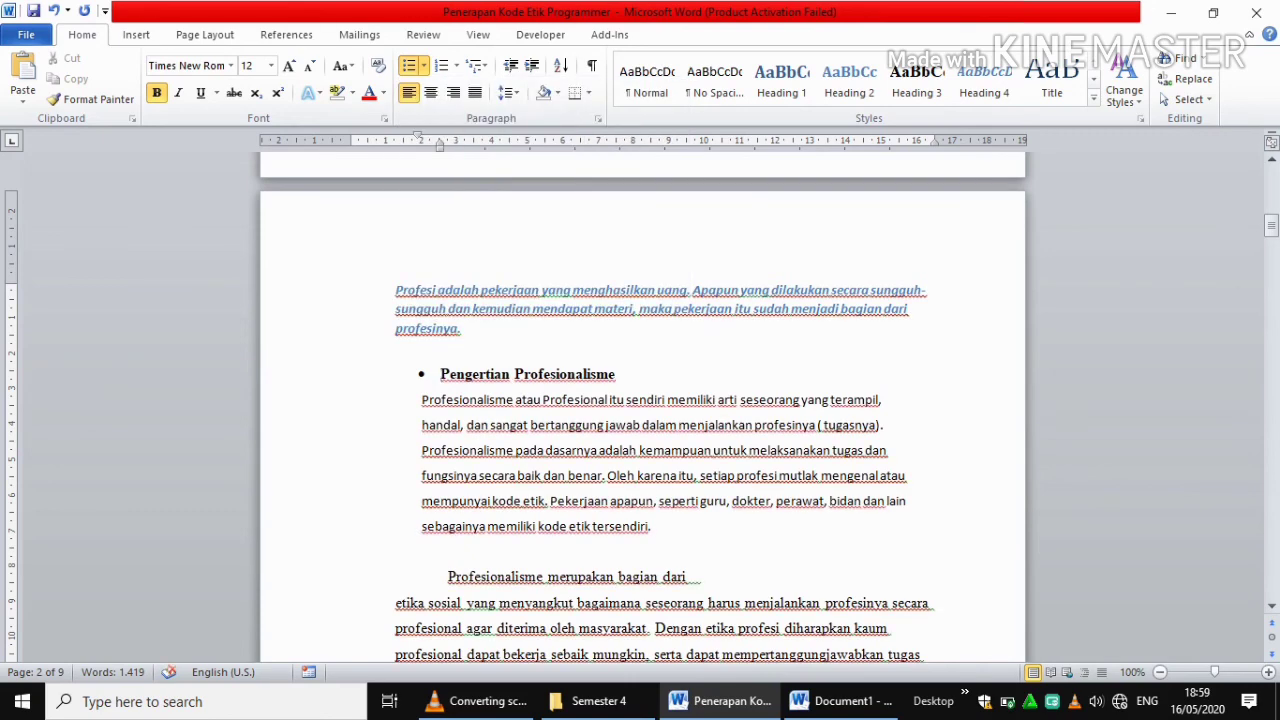